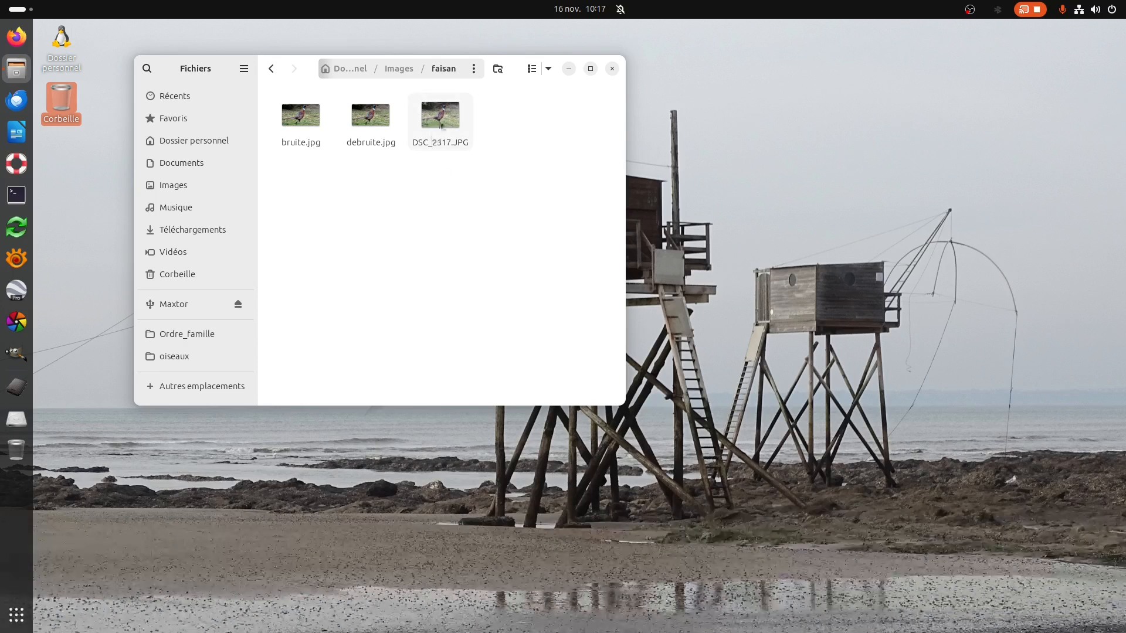
Open DSC_2317.JPG and examine the pheasant's plumage and head up close, then close the image.
double_click(441, 123)
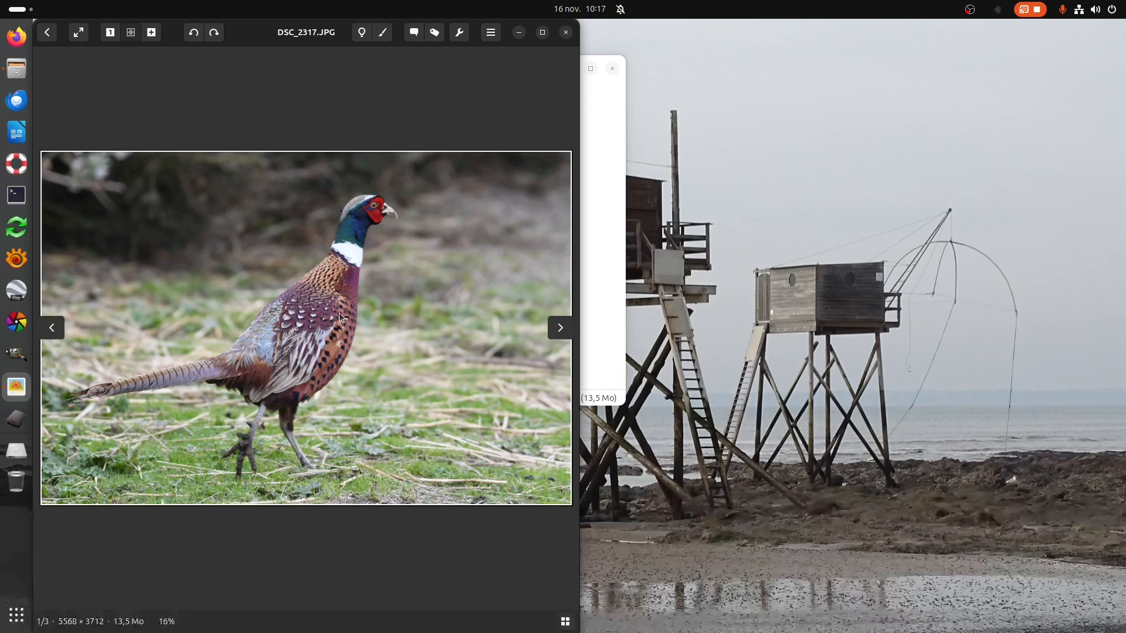
scroll(340, 317, up, 3)
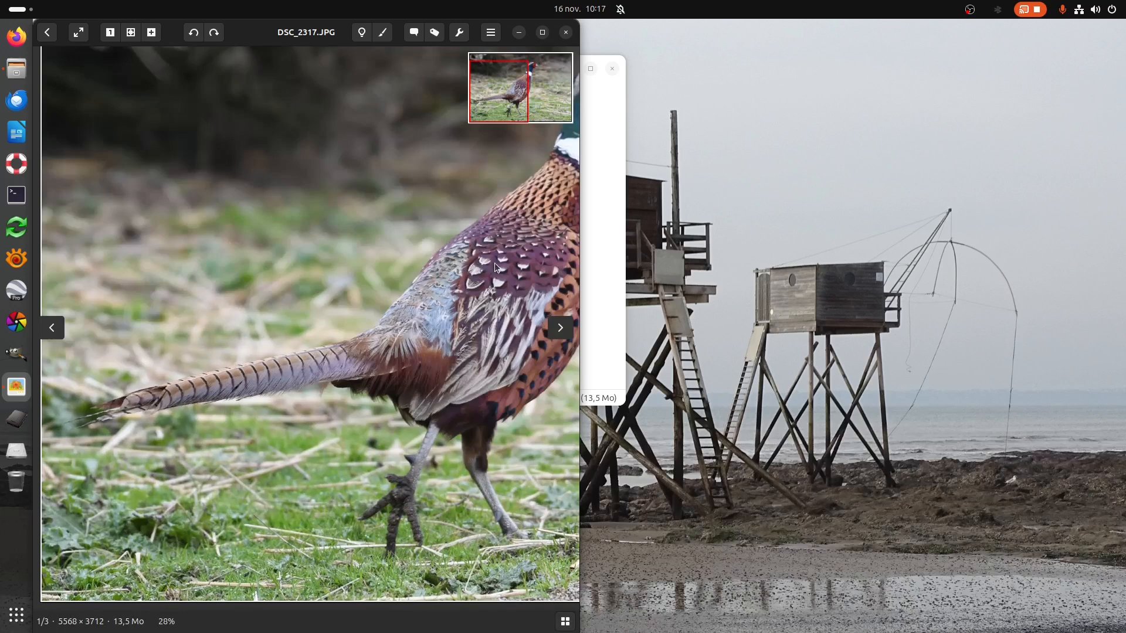
drag(495, 264, 311, 342)
scroll(455, 234, up, 2)
drag(455, 235, 190, 397)
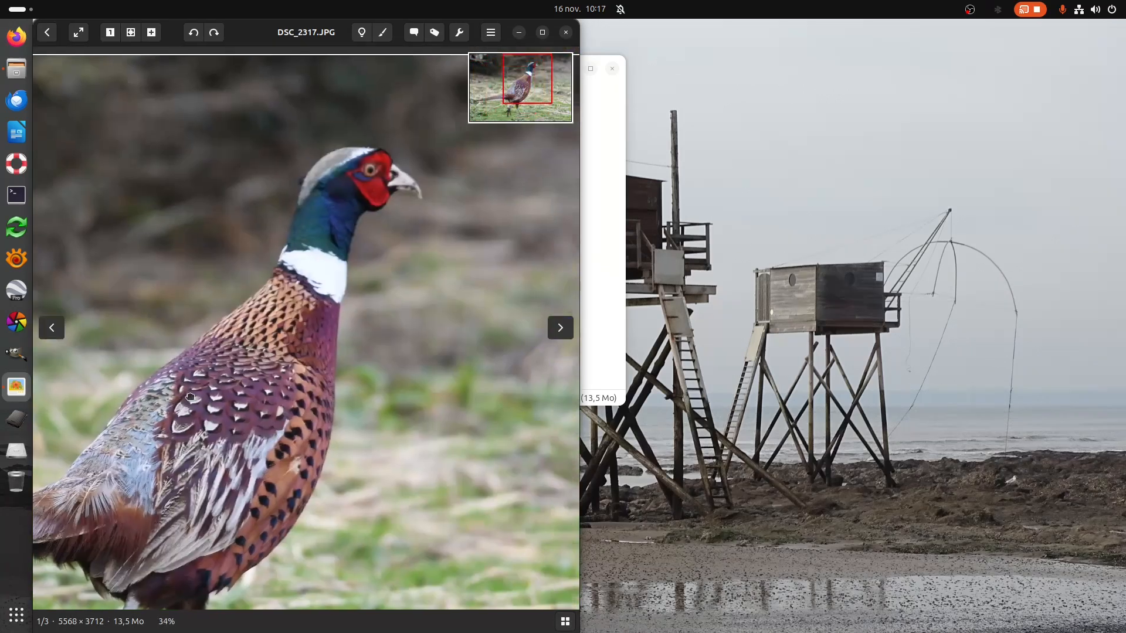
scroll(338, 262, up, 3)
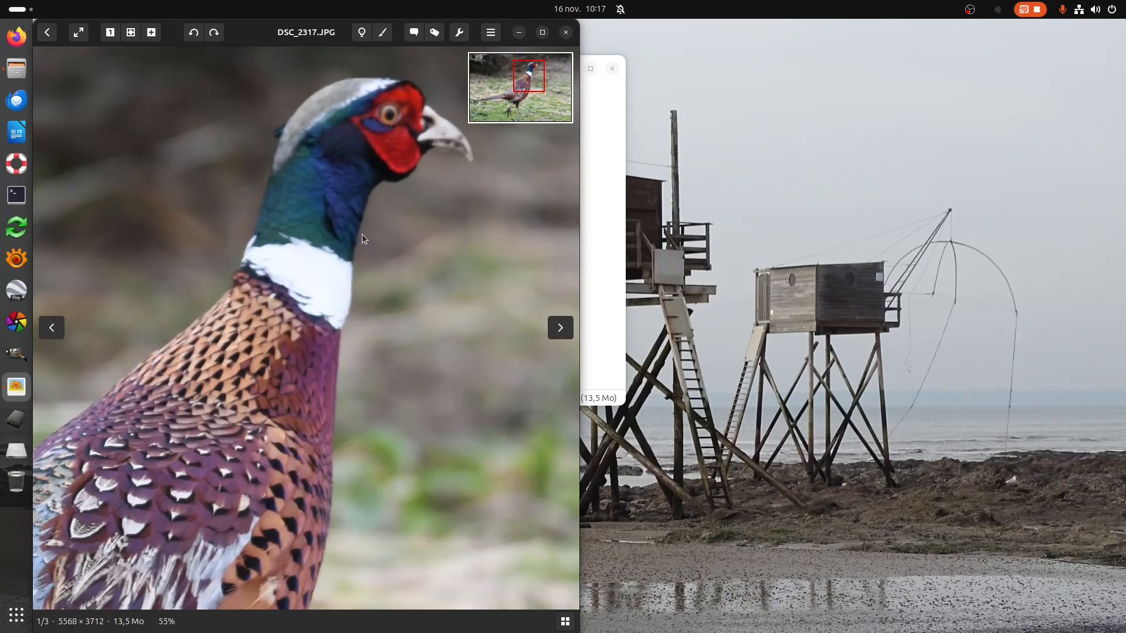
scroll(361, 234, up, 1)
drag(333, 246, 323, 398)
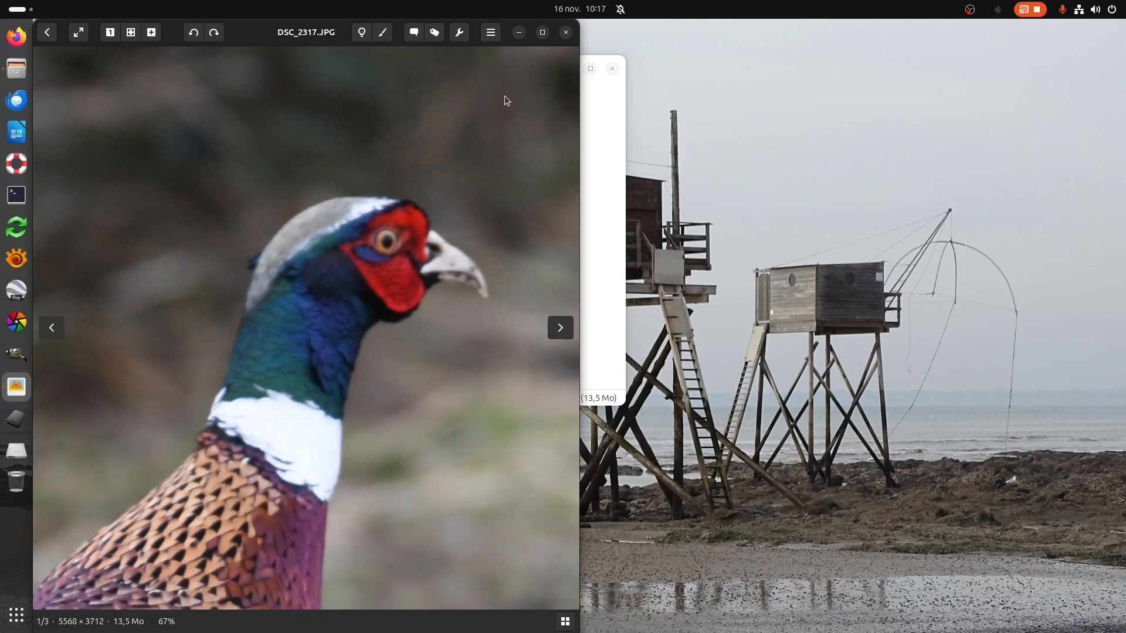
click(565, 33)
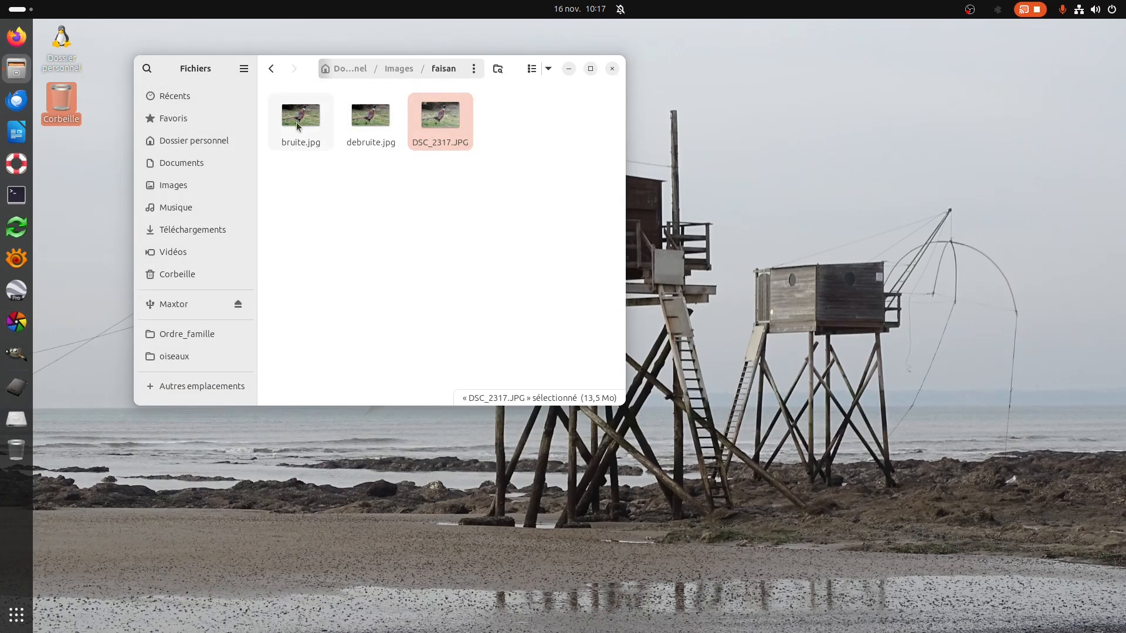
Switch to XnView MP, dismiss the update notice and maximize its window.
click(17, 258)
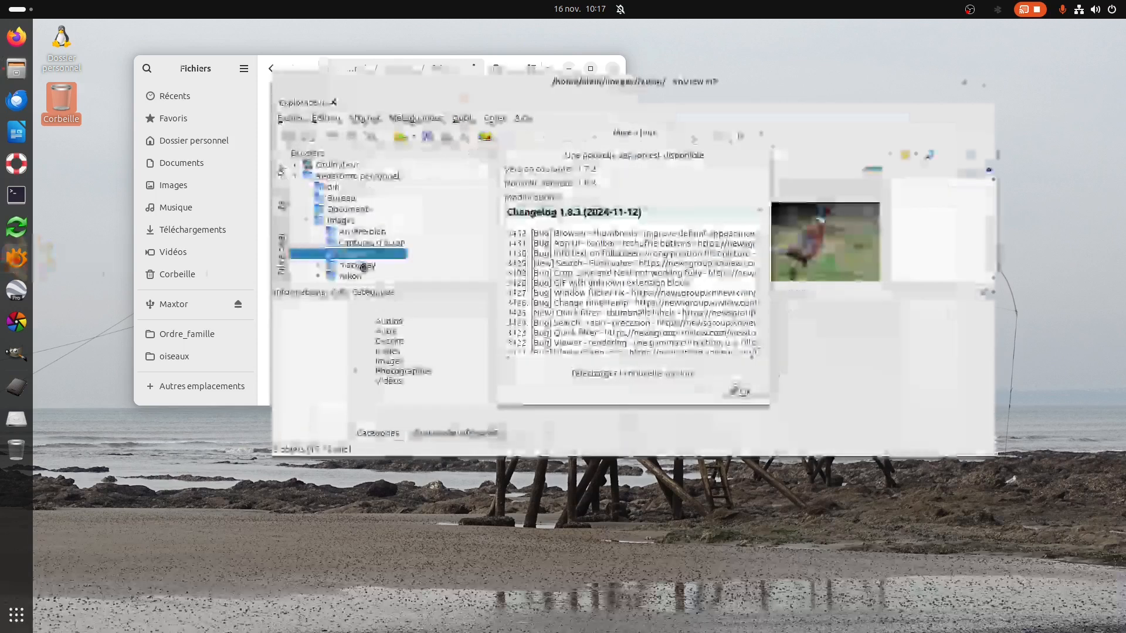
click(742, 392)
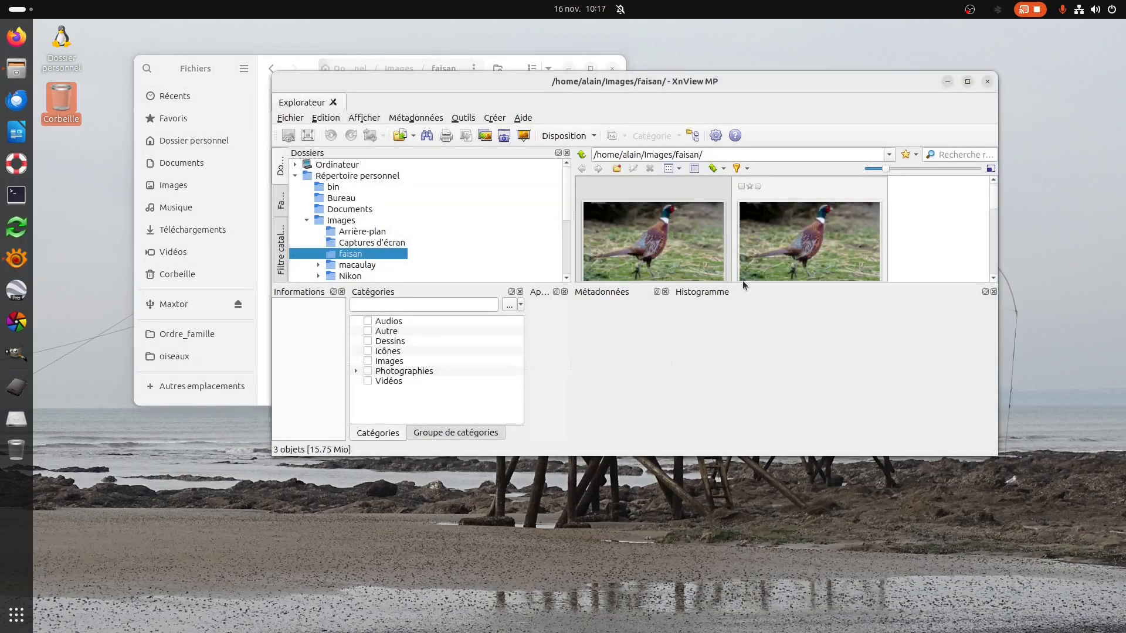
click(968, 82)
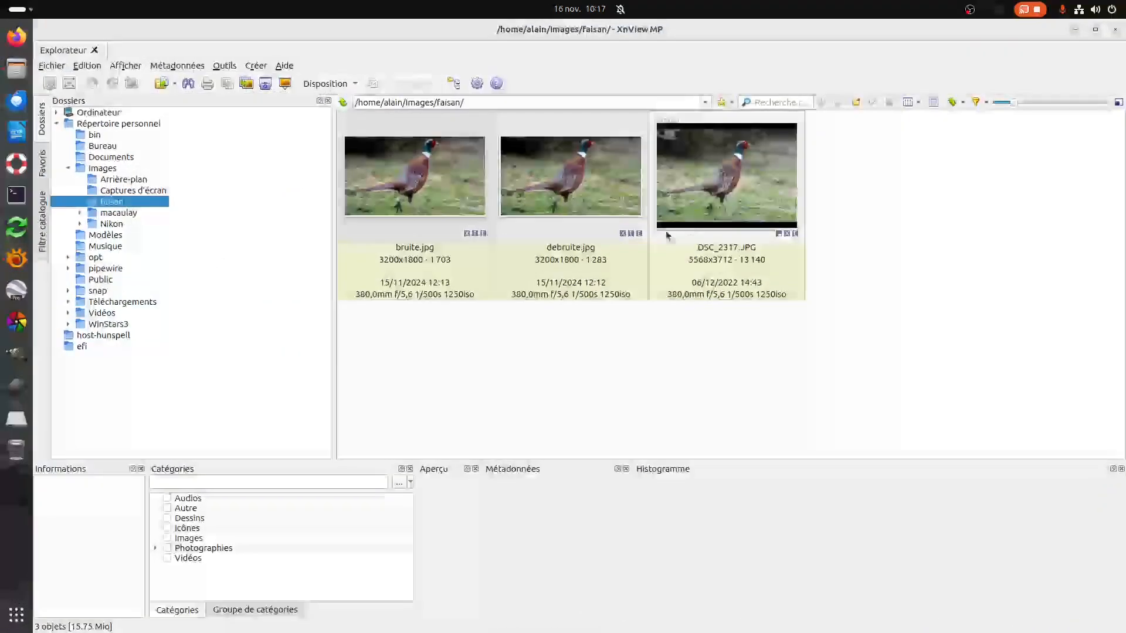
Open bruite.jpg and debruite.jpg side by side in a comparison view.
click(428, 195)
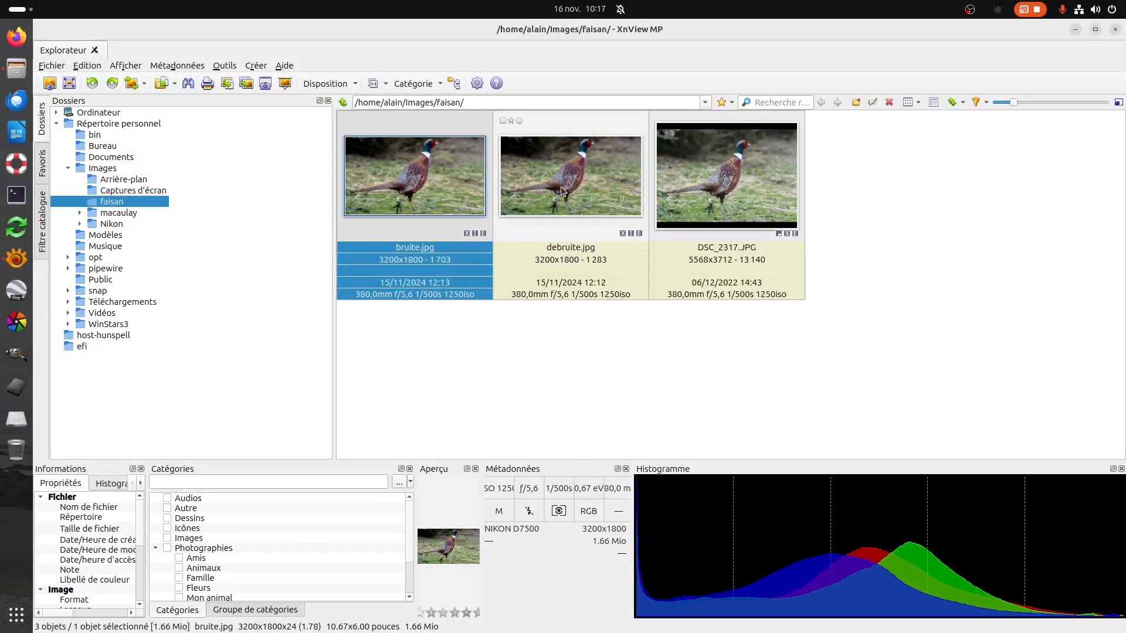
ctrl+click(566, 163)
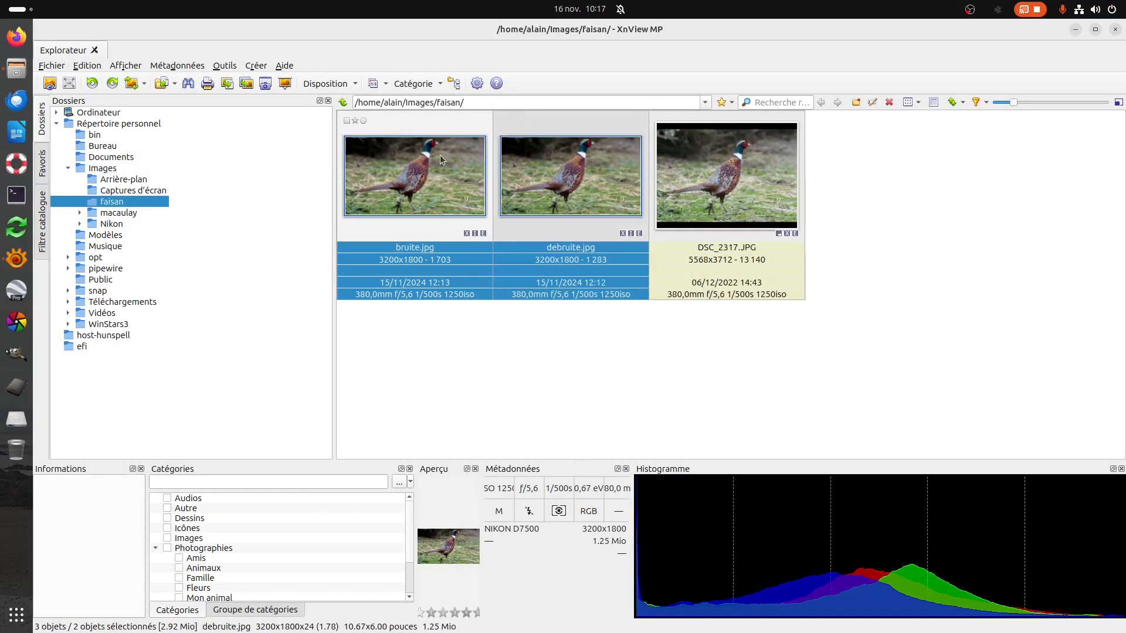
key(ctrl+k)
Compare the noise on the pheasant's head, eye and surrounding background in both images.
scroll(401, 291, up, 5)
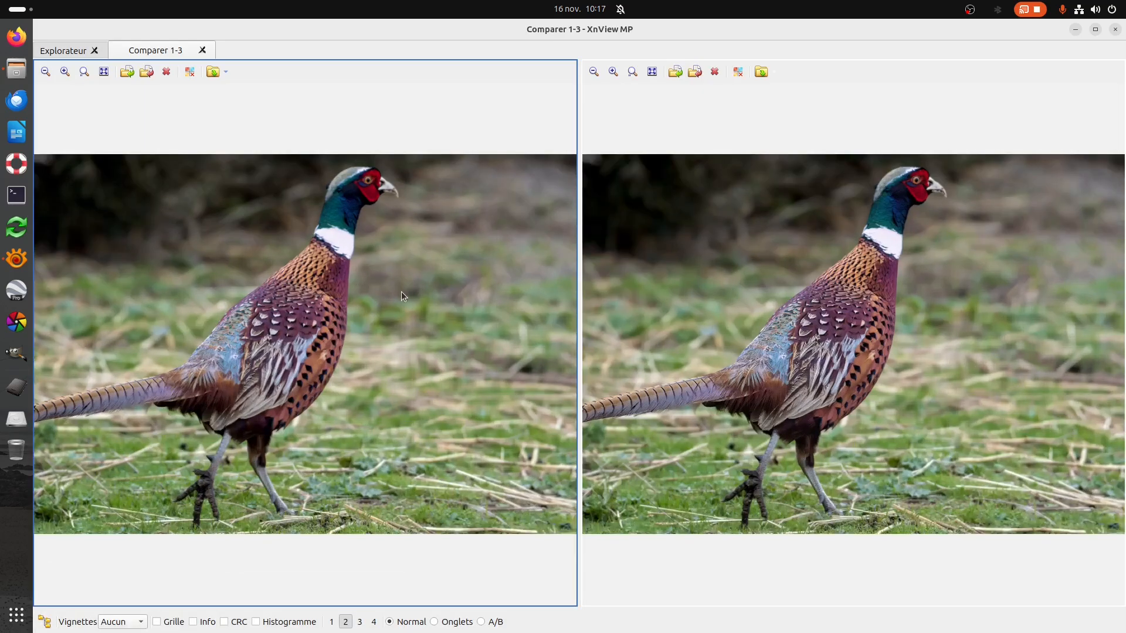
scroll(381, 249, up, 3)
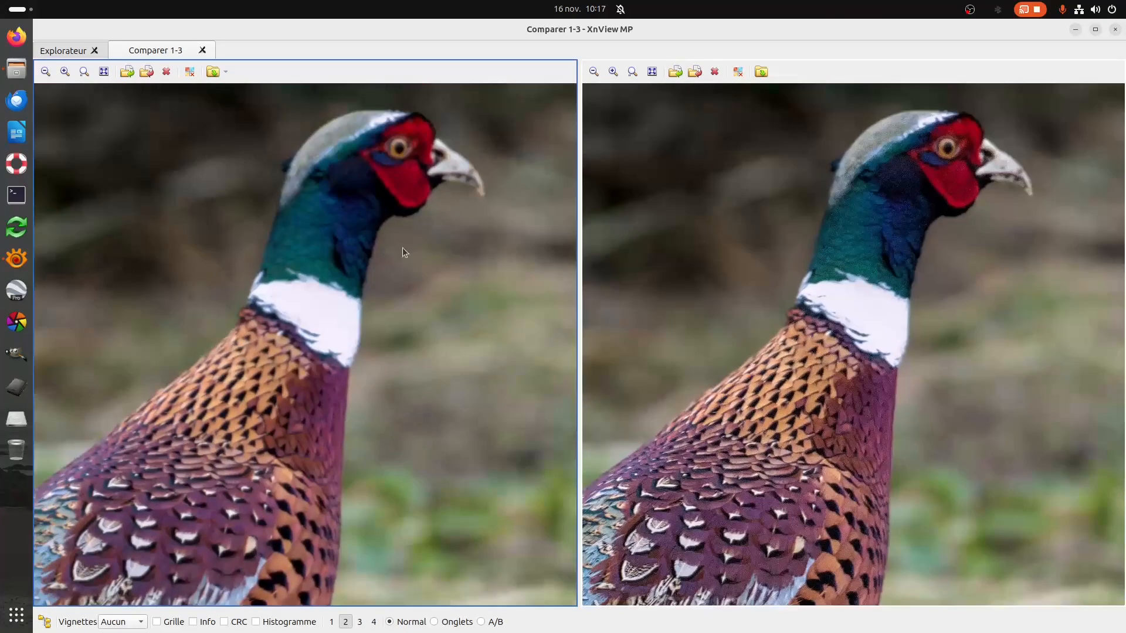
scroll(402, 251, up, 2)
scroll(380, 205, up, 2)
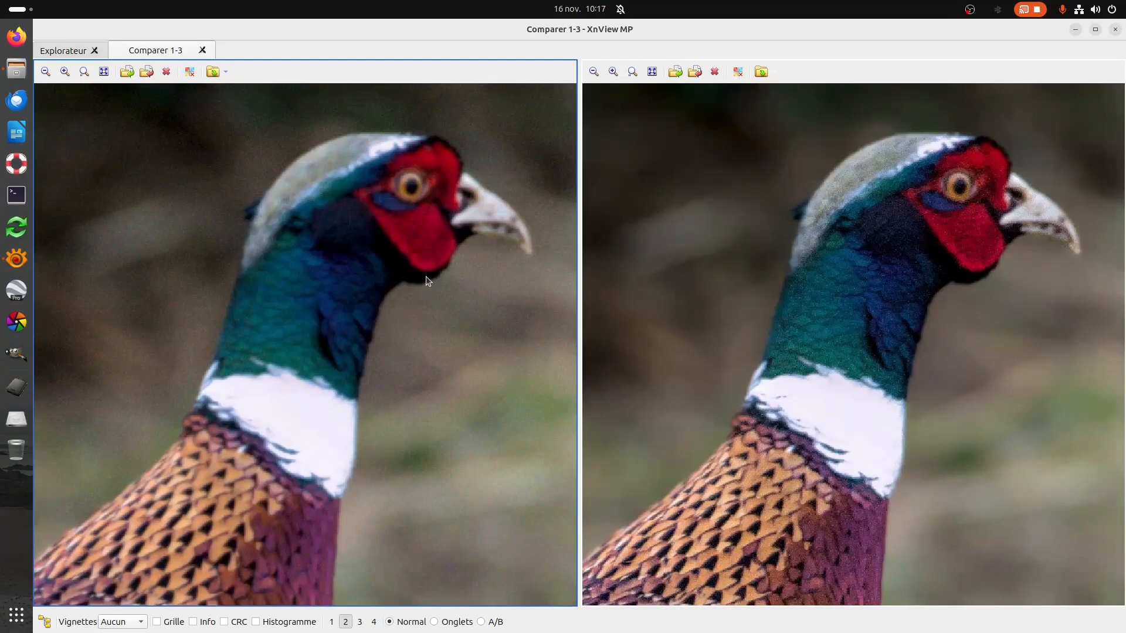
scroll(392, 353, up, 2)
drag(392, 353, 339, 367)
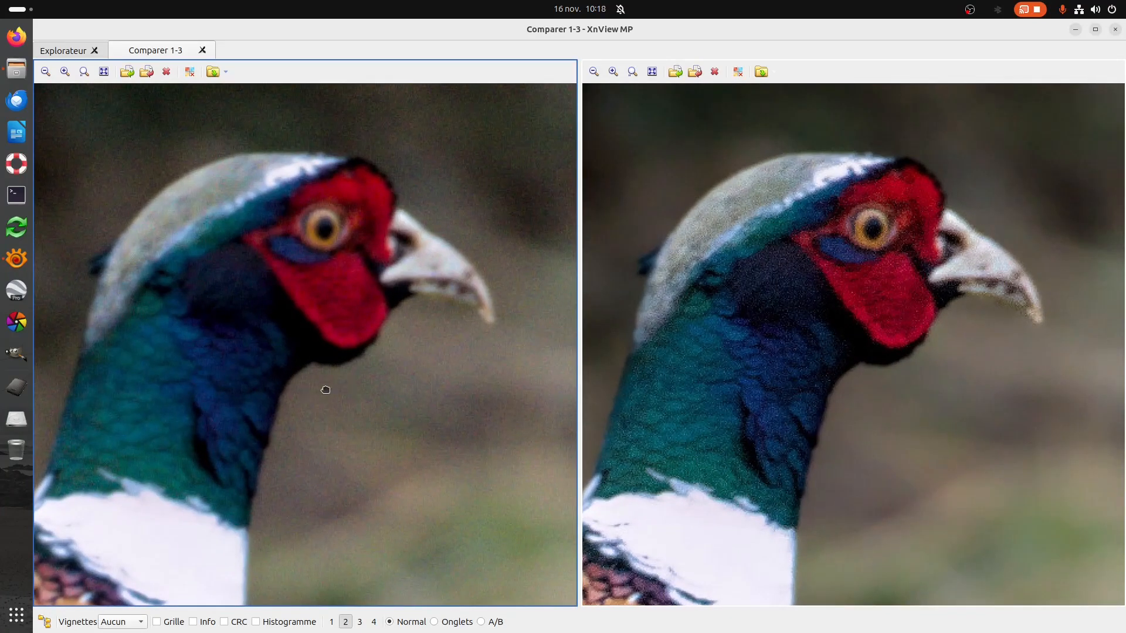
drag(326, 390, 348, 402)
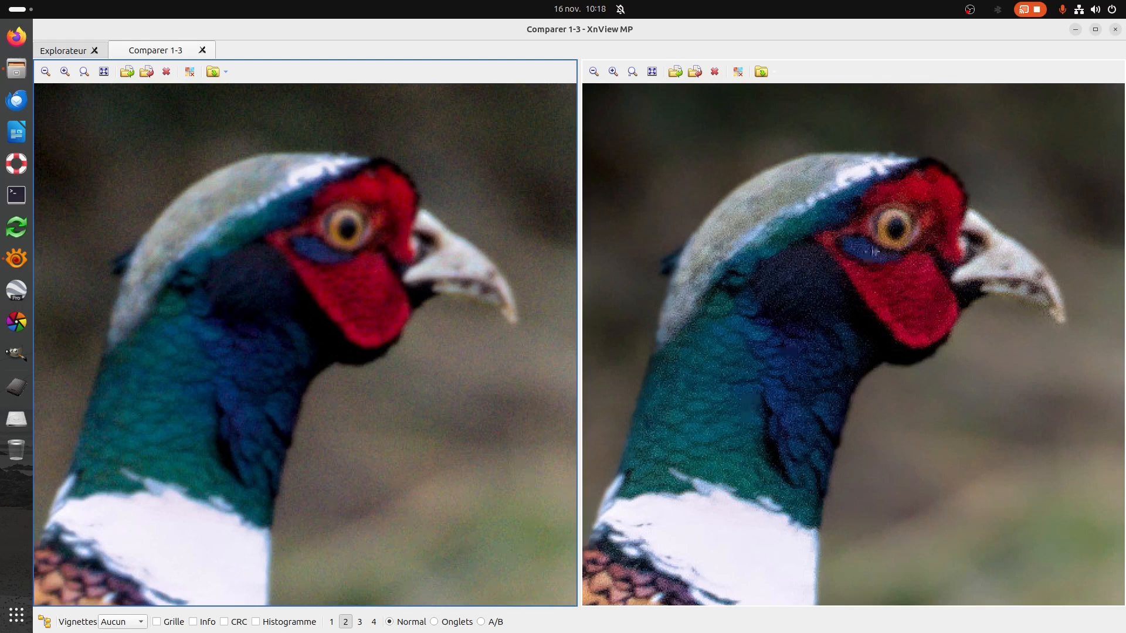
scroll(907, 227, up, 3)
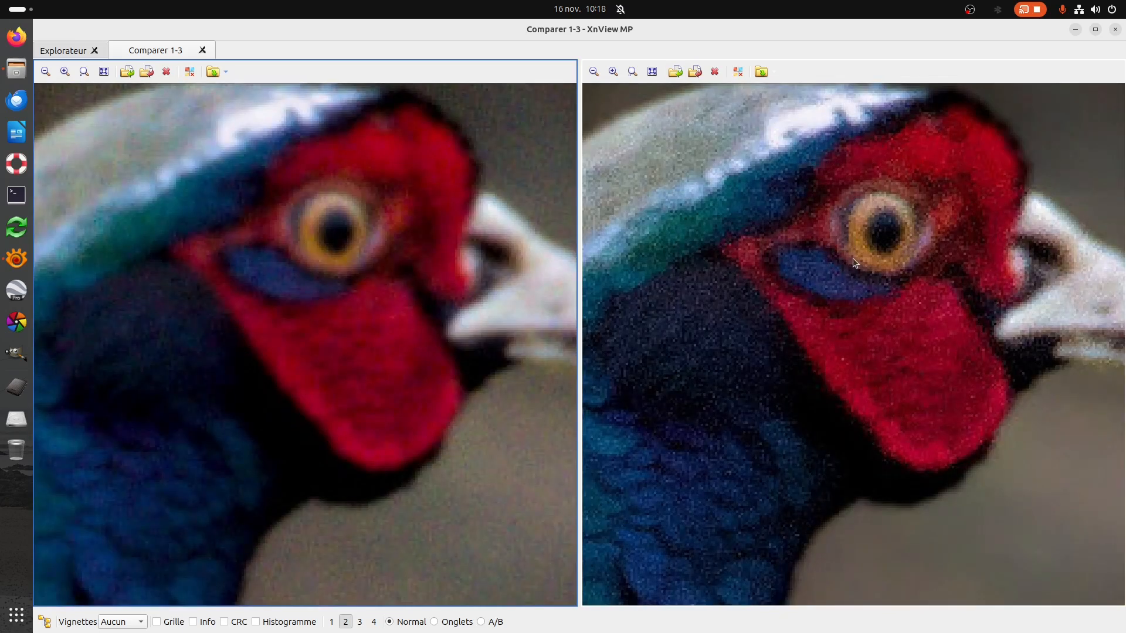
Compare the feather detail on the pheasant's neck, body and tail in both images.
click(777, 395)
scroll(777, 395, down, 4)
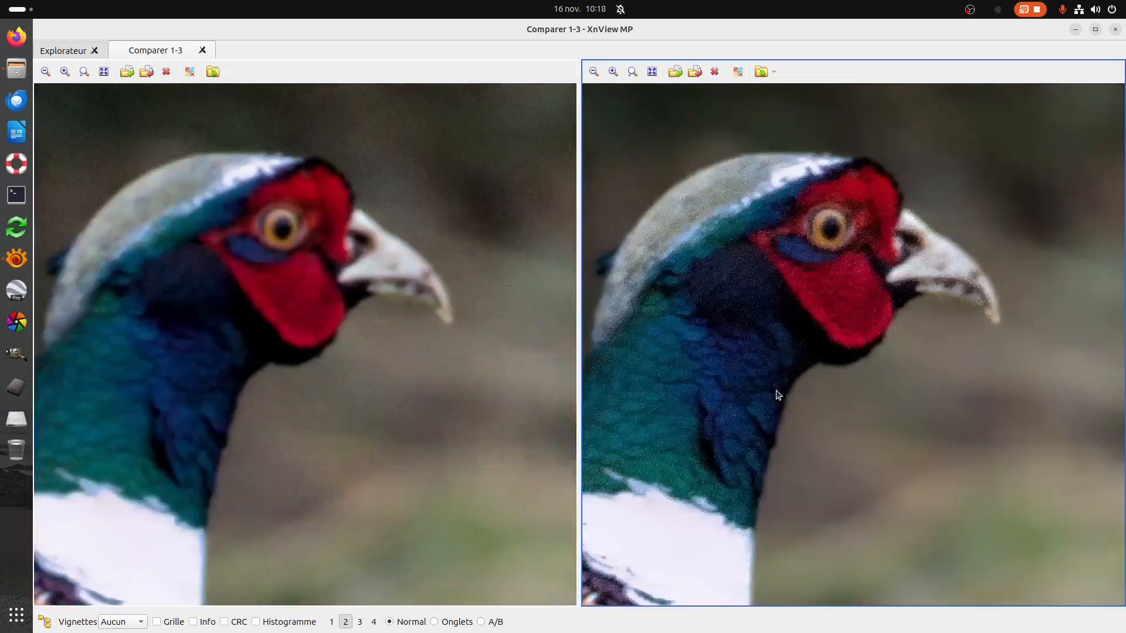
scroll(856, 327, up, 4)
scroll(1034, 258, down, 3)
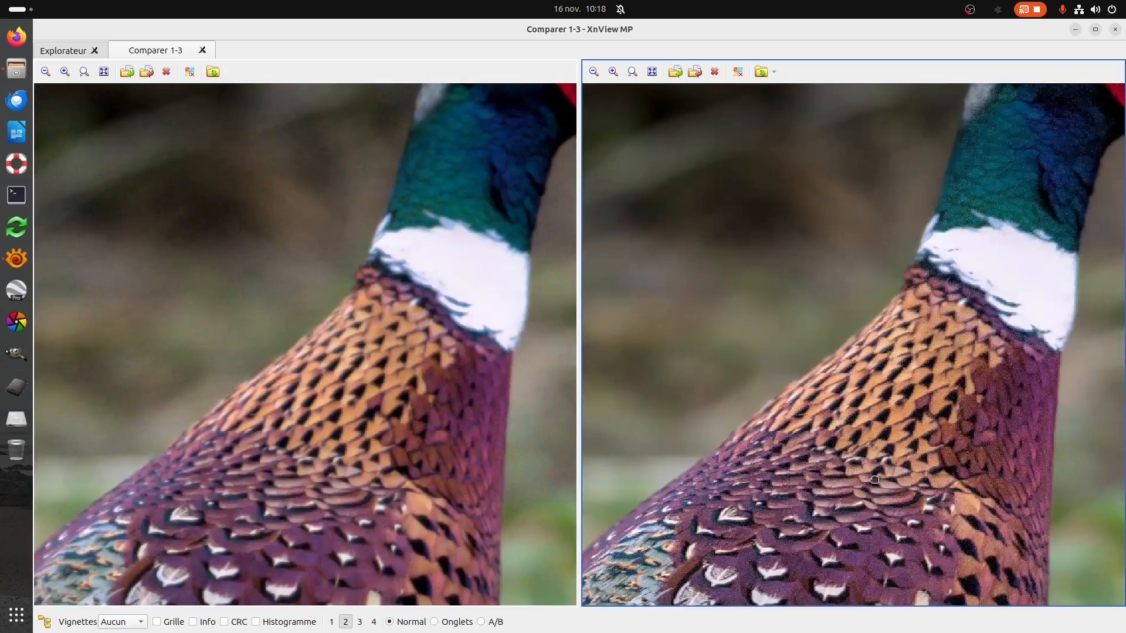
scroll(807, 407, up, 4)
drag(807, 407, 904, 288)
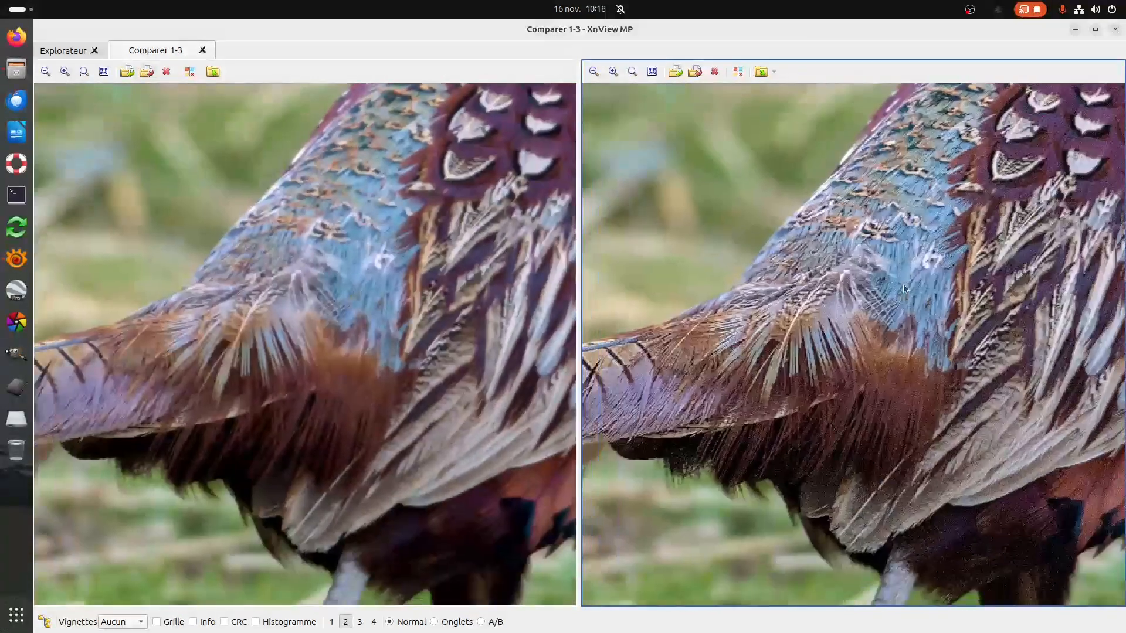
scroll(844, 388, down, 2)
scroll(811, 460, up, 4)
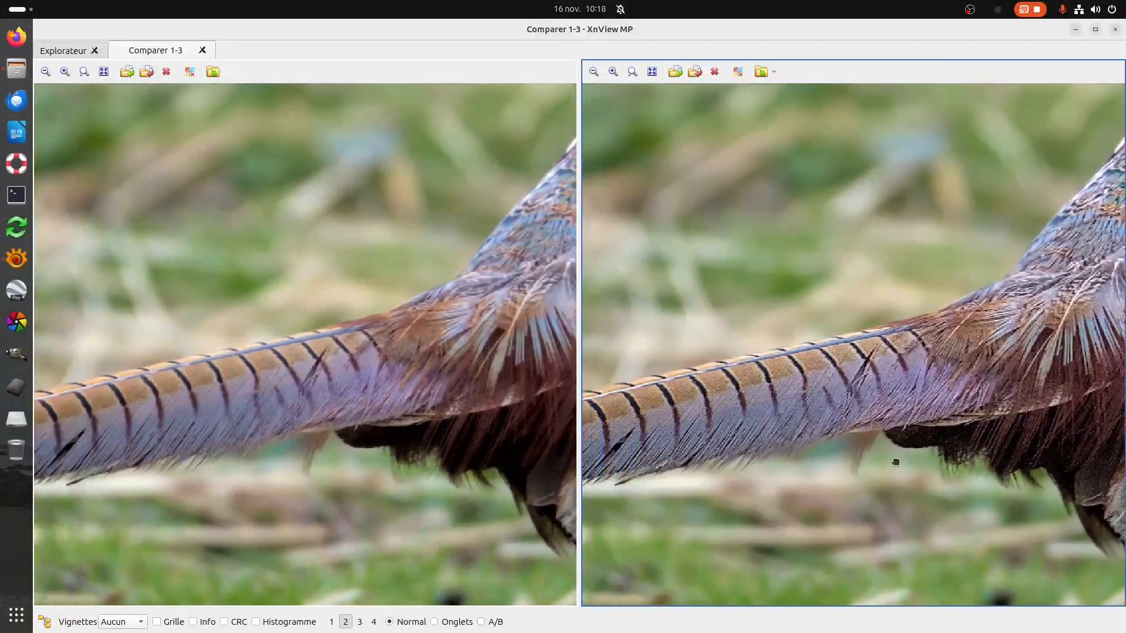
scroll(783, 449, up, 3)
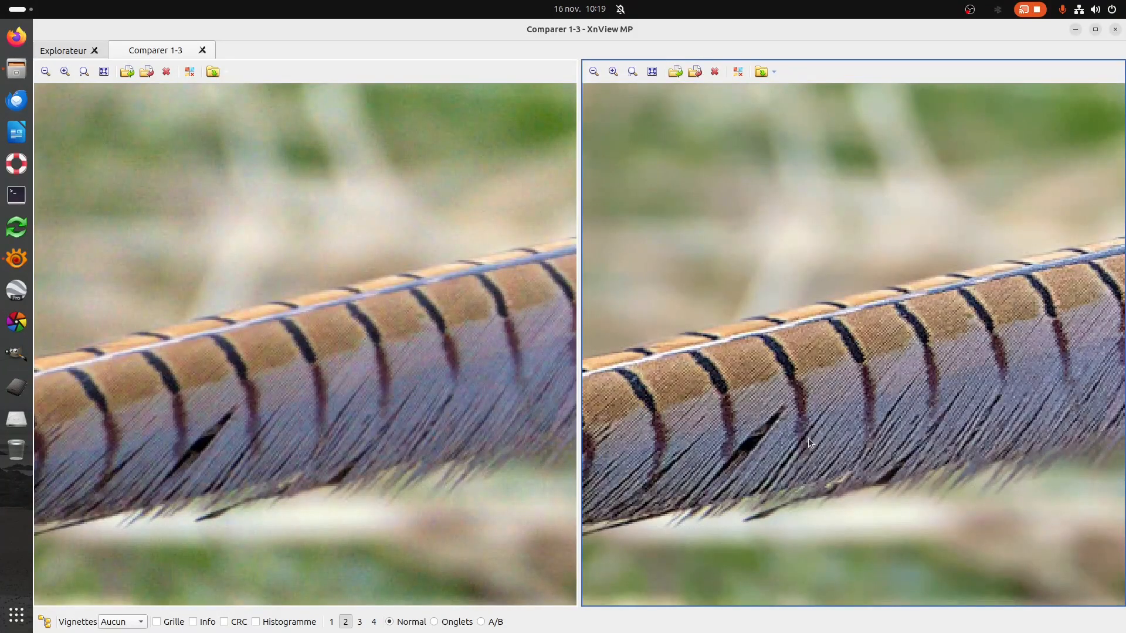
scroll(808, 431, down, 1)
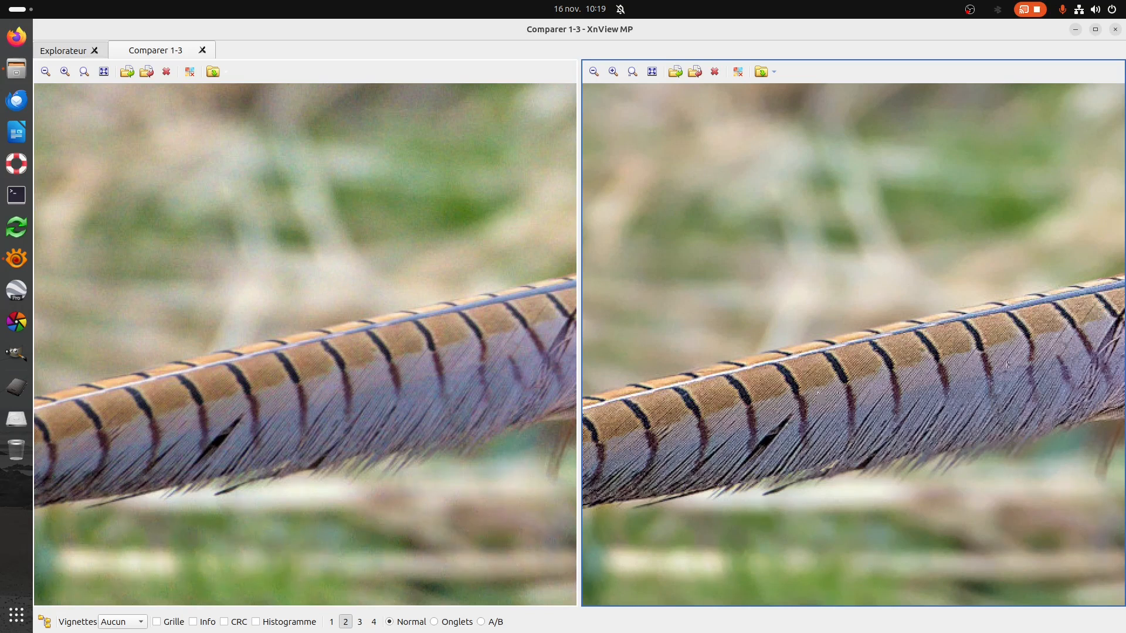
Examine the two images from the tail back up to the pheasant's white collar and head.
drag(990, 359, 633, 530)
drag(968, 305, 639, 519)
drag(971, 298, 764, 496)
drag(933, 279, 872, 405)
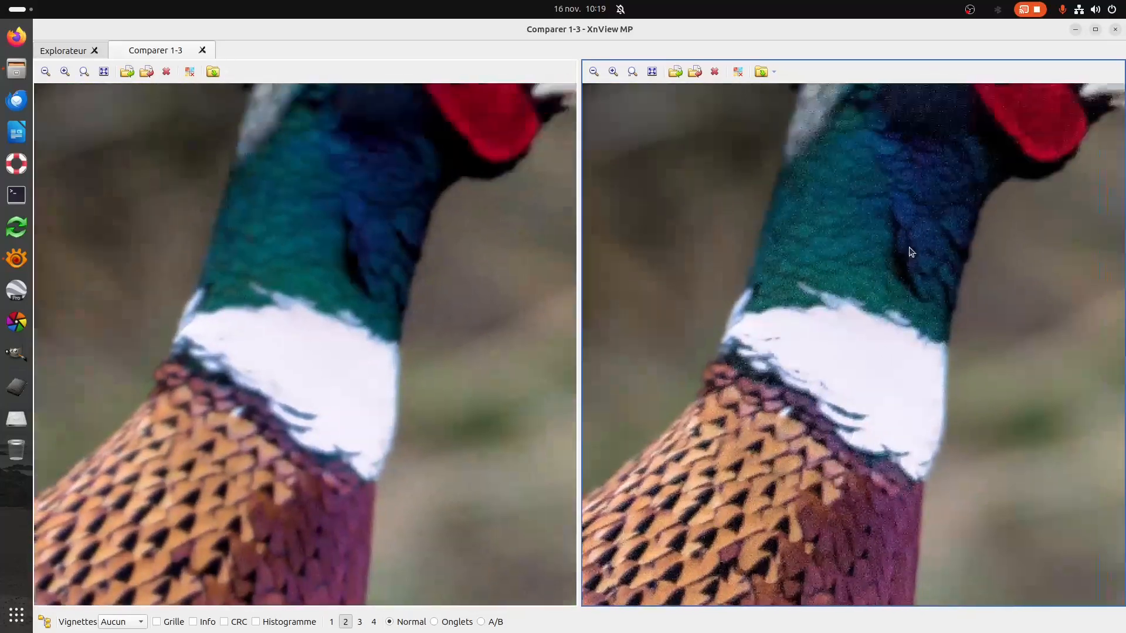
drag(910, 249, 846, 410)
drag(889, 354, 793, 395)
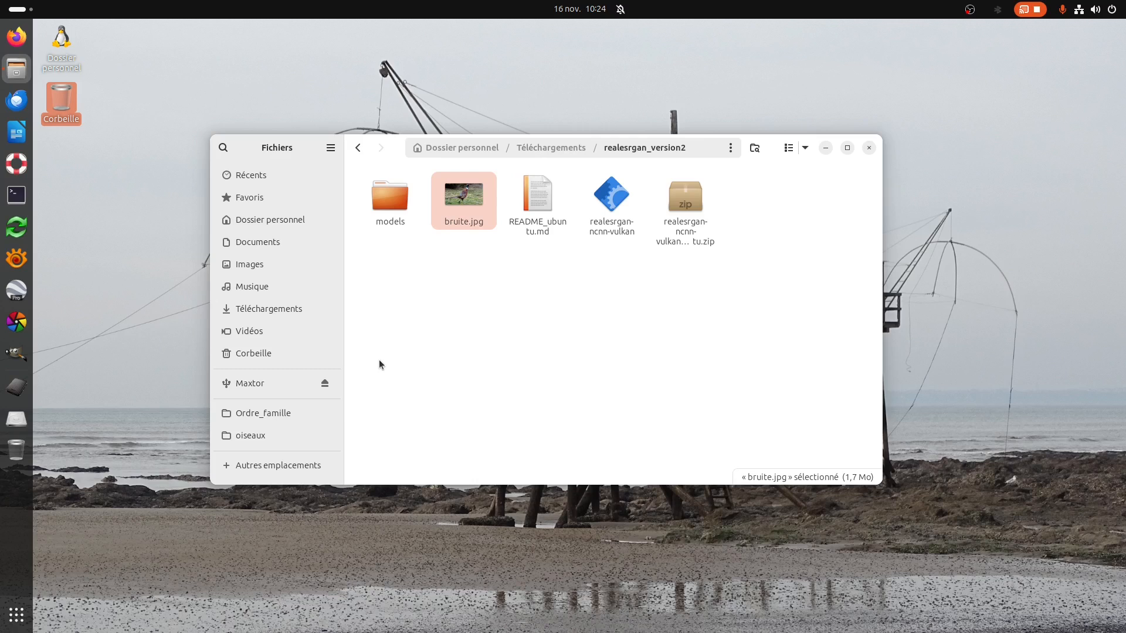
Open a terminal, place it below the folder's files and change to the directory Téléchargements/realesrgan_version2.
click(17, 195)
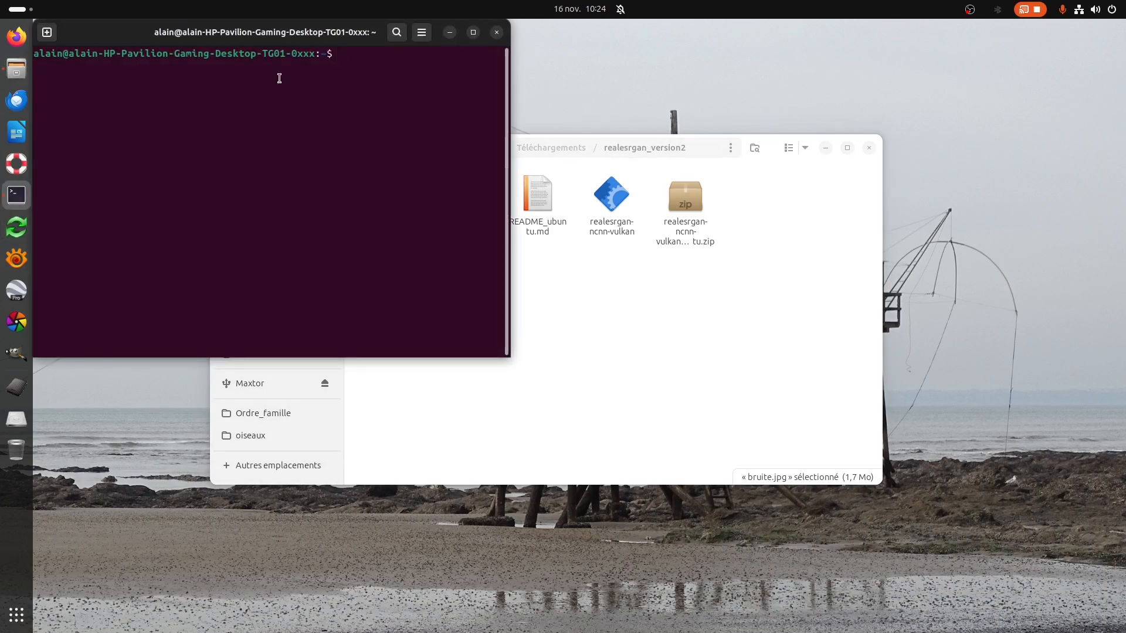
drag(262, 39, 449, 297)
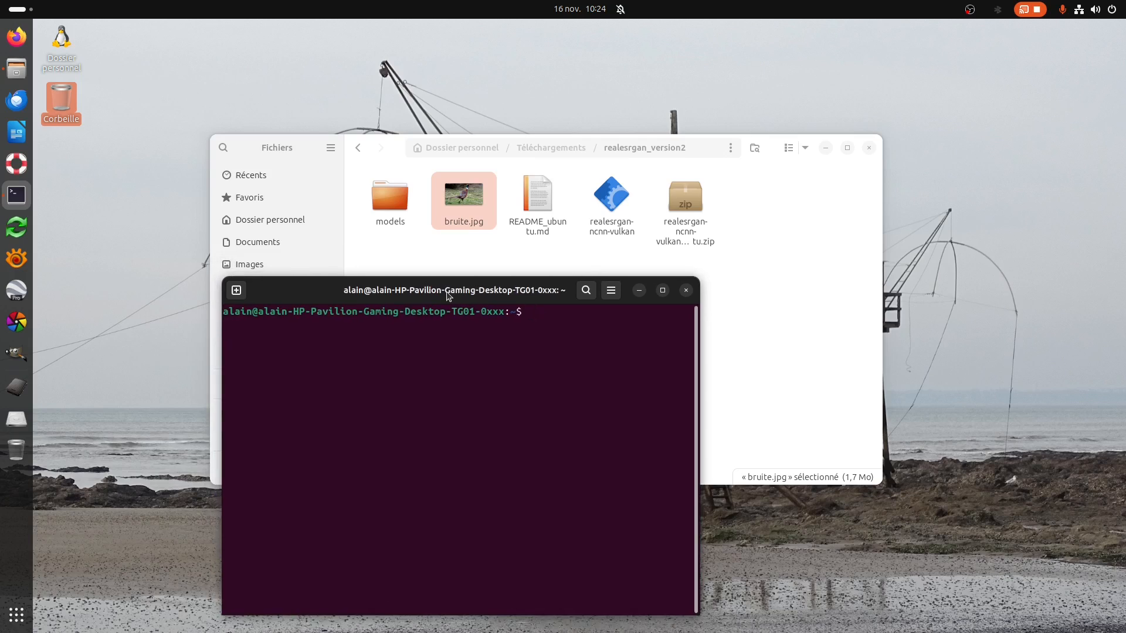
text(cd Téléchargements/real)
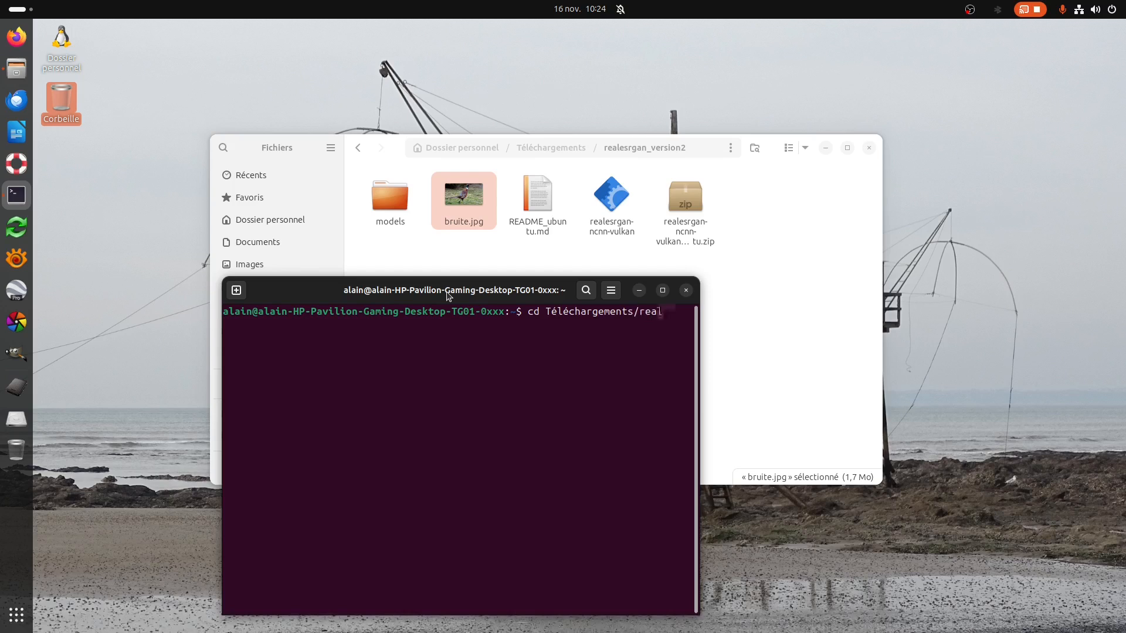
text(rgan_version2)
key(Return)
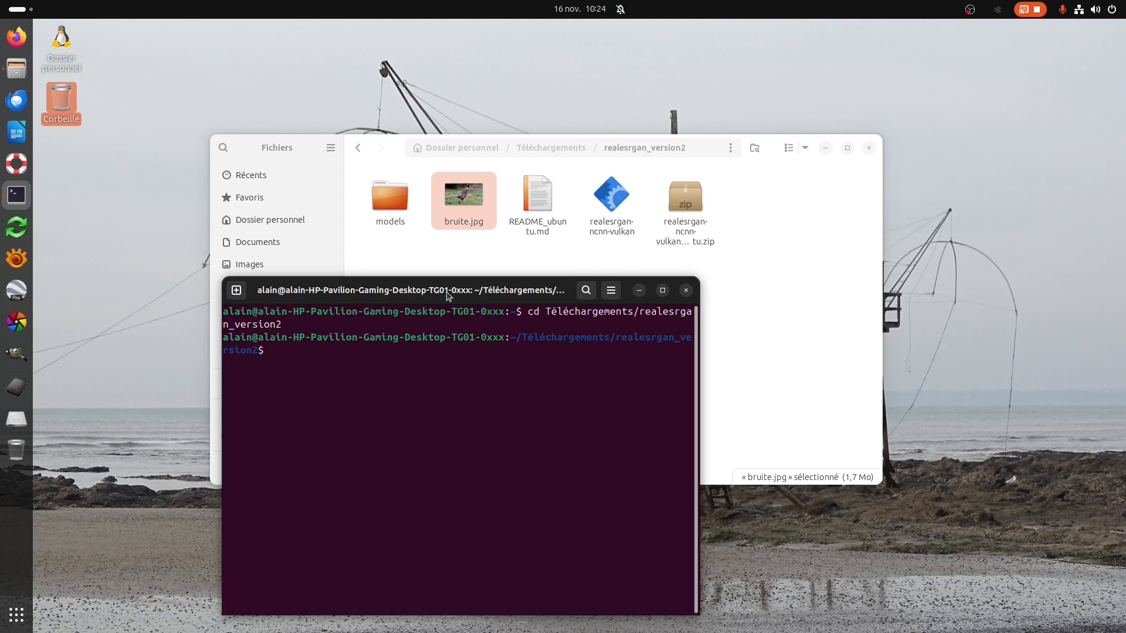
List the directory's contents with ls and highlight bruite.jpg in the listing.
text(ls)
key(Return)
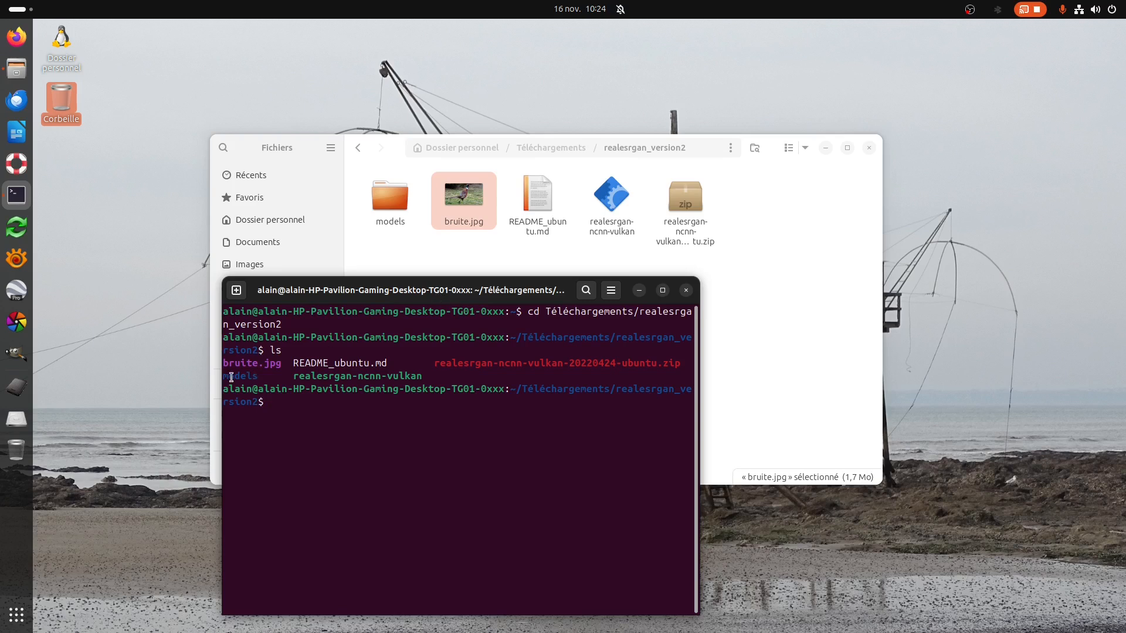
drag(224, 361, 287, 366)
Copy the command "./realesrgan-ncnn-vulkan -i input.jpg -o output.png" from README_ubuntu.md into the terminal prompt.
click(542, 204)
double_click(543, 204)
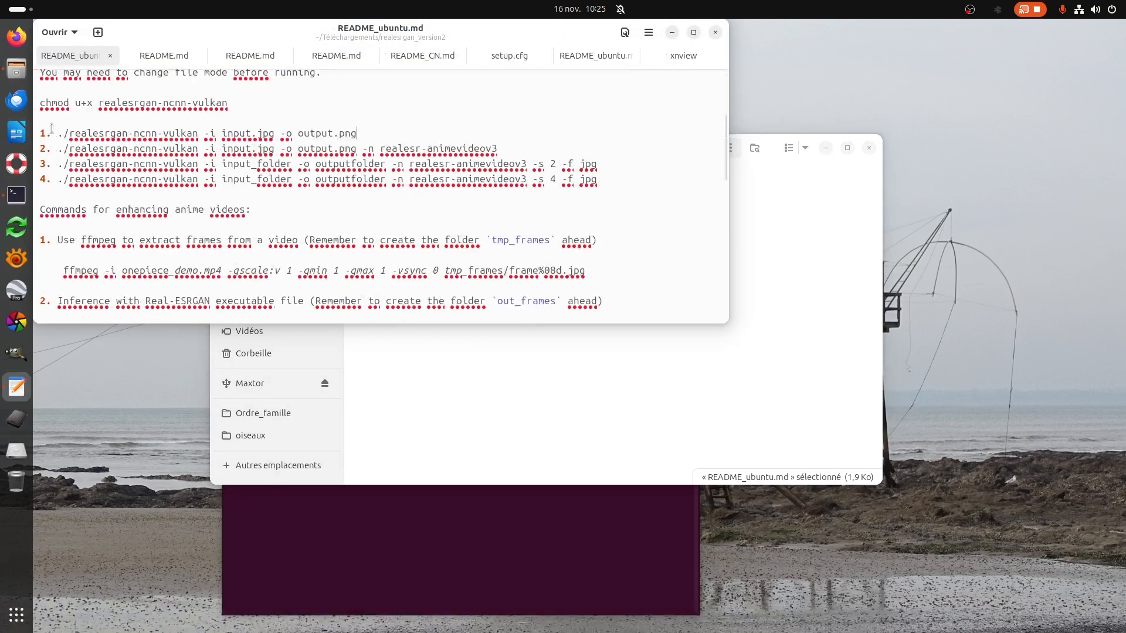
drag(57, 131, 364, 131)
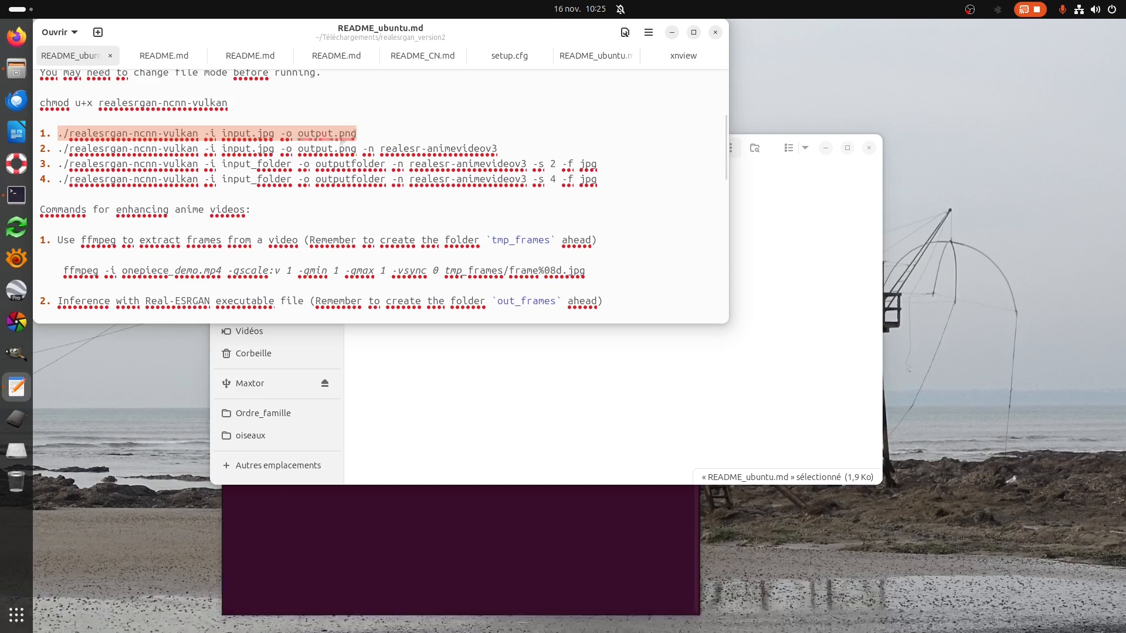
right_click(341, 138)
click(377, 167)
click(495, 547)
right_click(487, 489)
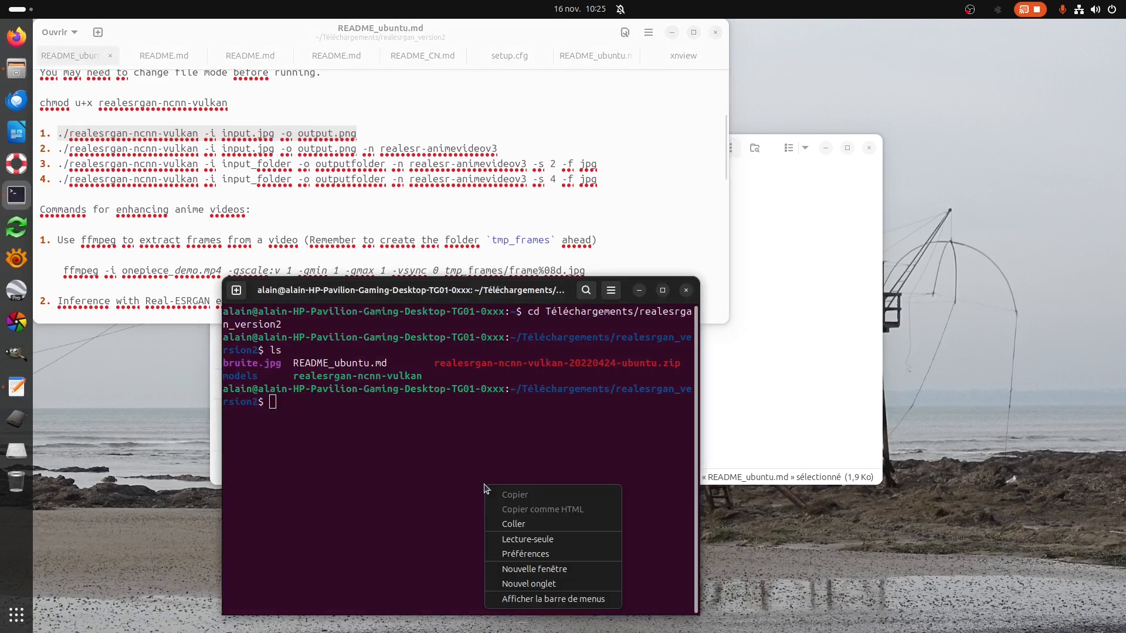
click(513, 523)
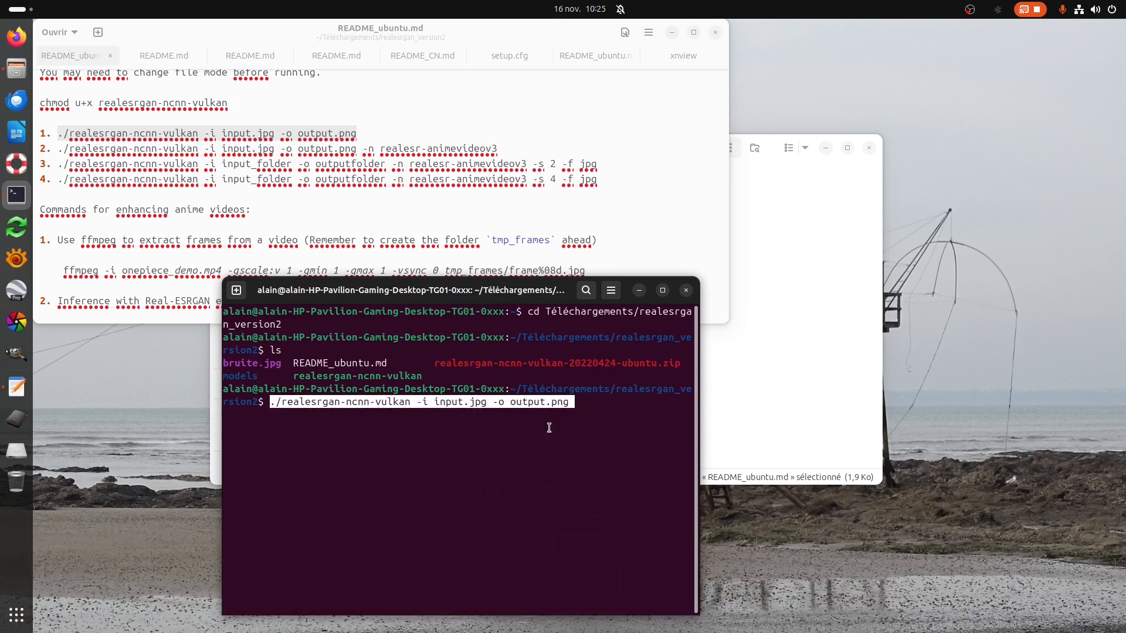
Remove the output file name from the pasted command and set the input image to bruite.jpg.
key(BackSpace)
key(BackSpace)
key(BackSpace)
key(BackSpace)
key(BackSpace)
key(BackSpace)
key(BackSpace)
key(BackSpace)
key(BackSpace)
key(BackSpace)
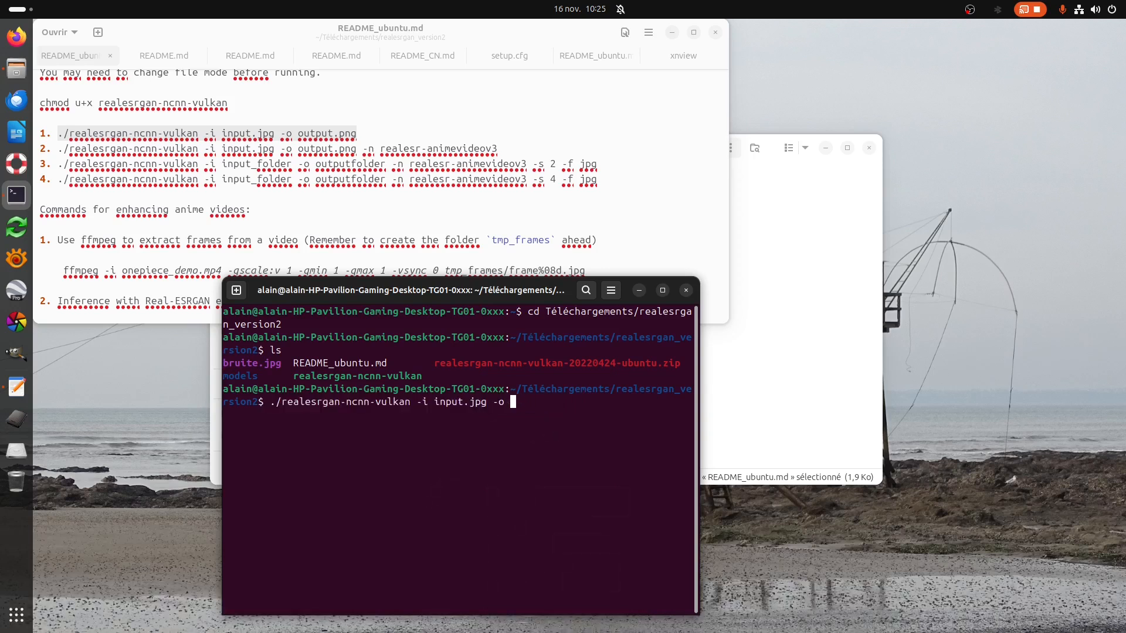
key(Left)
key(Left)
key(Left)
key(Left)
key(Left)
key(Left)
key(Left)
key(Left)
key(BackSpace)
key(BackSpace)
key(BackSpace)
key(BackSpace)
key(BackSpace)
text(bruite)
Name the command's output faisan_IA.jpg and run realesrgan-ncnn-vulkan on bruite.jpg.
key(Right)
key(Right)
key(Right)
key(Right)
key(Right)
key(Right)
key(Right)
key(Right)
text(faisa)
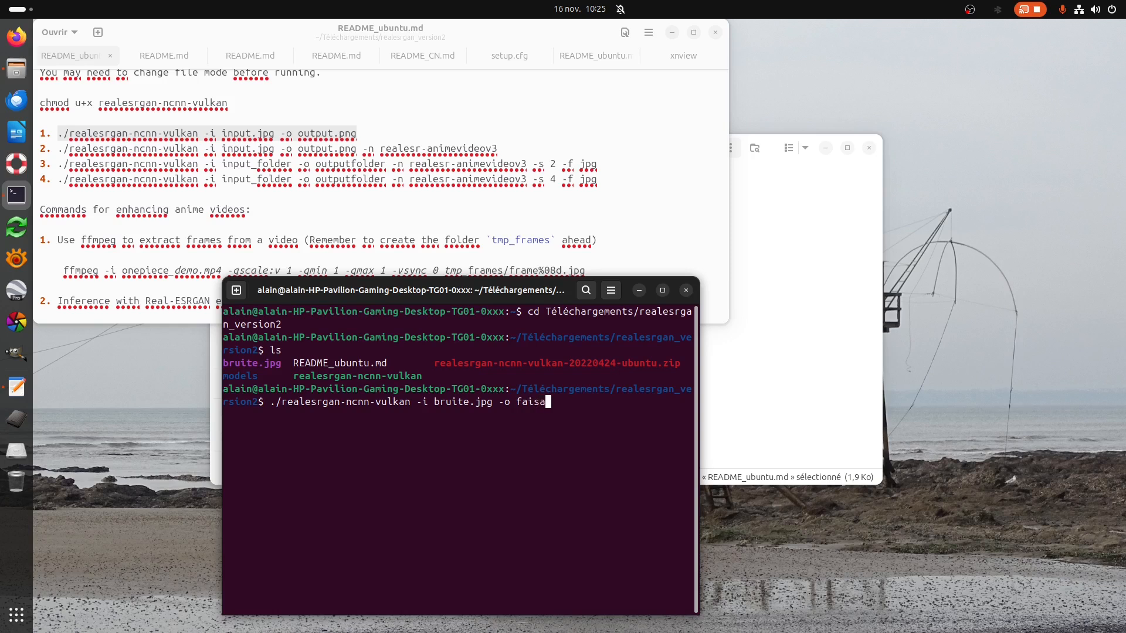
text(n.)
text(IA.jpg)
key(Return)
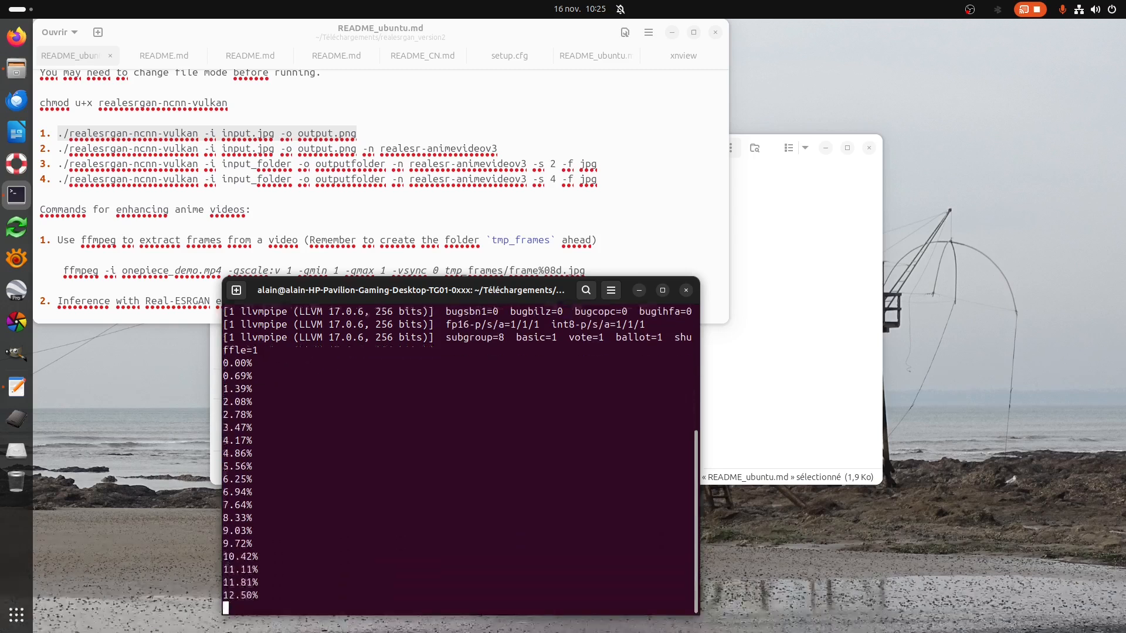
Close the README and the terminal, and open bruite.jpg in a full-height viewer along the desktop's left half.
click(716, 32)
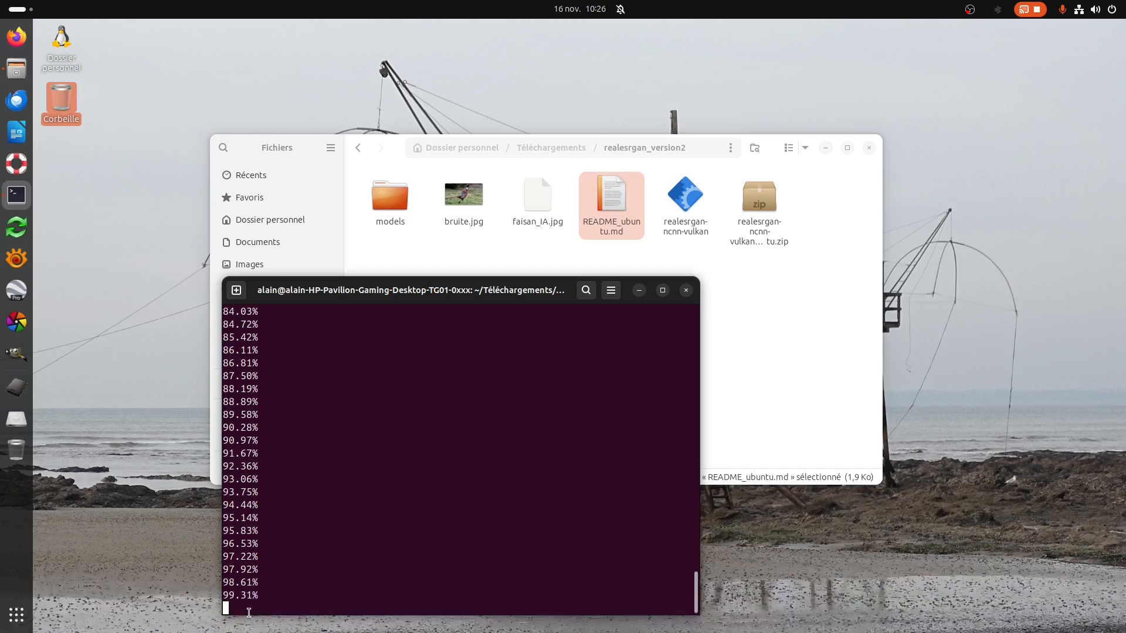
click(686, 291)
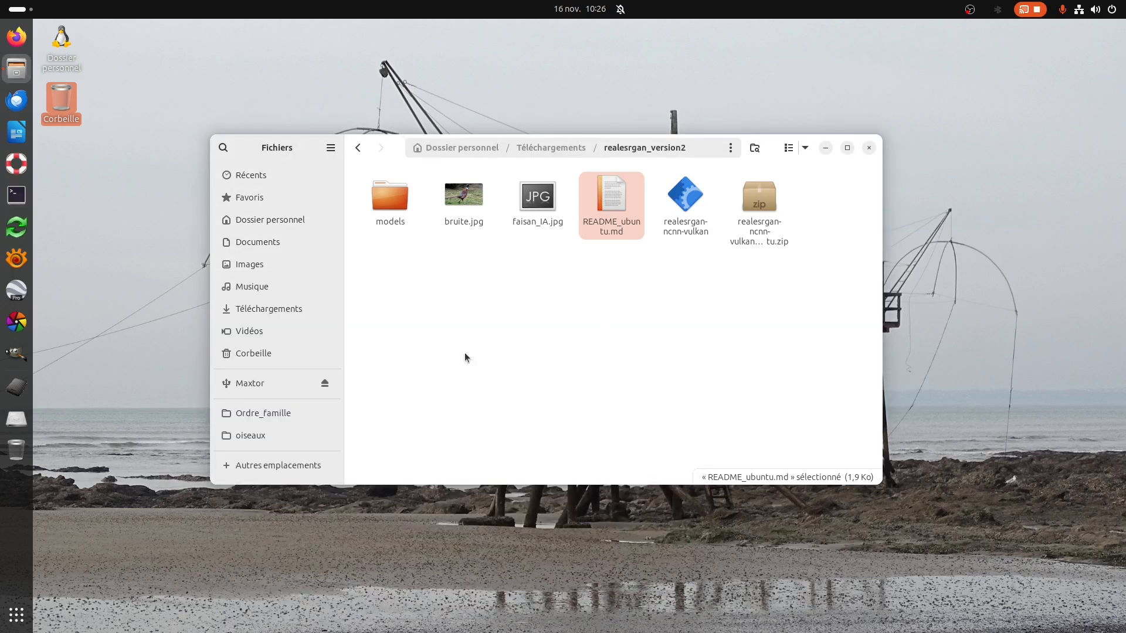
click(472, 202)
double_click(472, 201)
drag(276, 35, 1, 47)
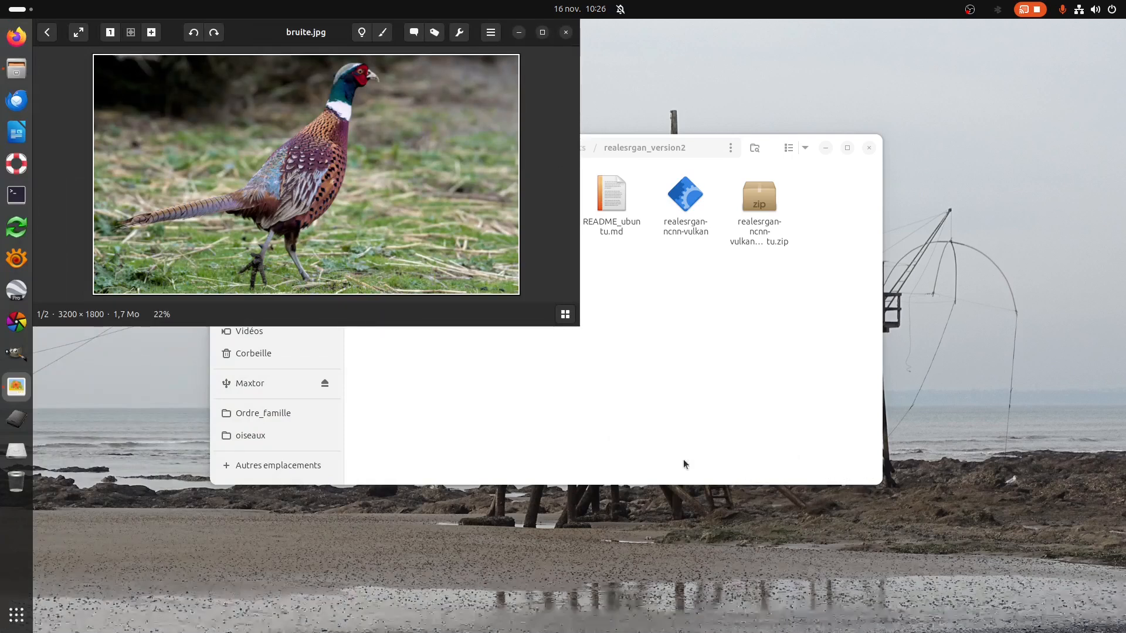
drag(322, 326, 322, 630)
Open faisan_IA.jpg from the realesrgan_version2 folder in a second viewer filling the desktop's other half.
click(742, 364)
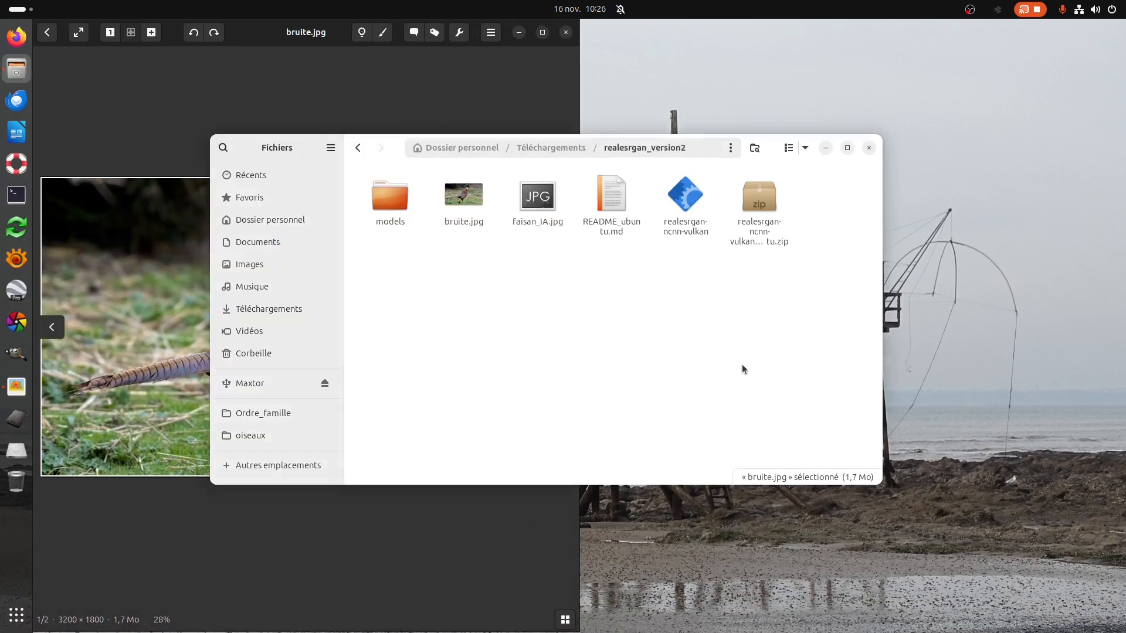
click(538, 199)
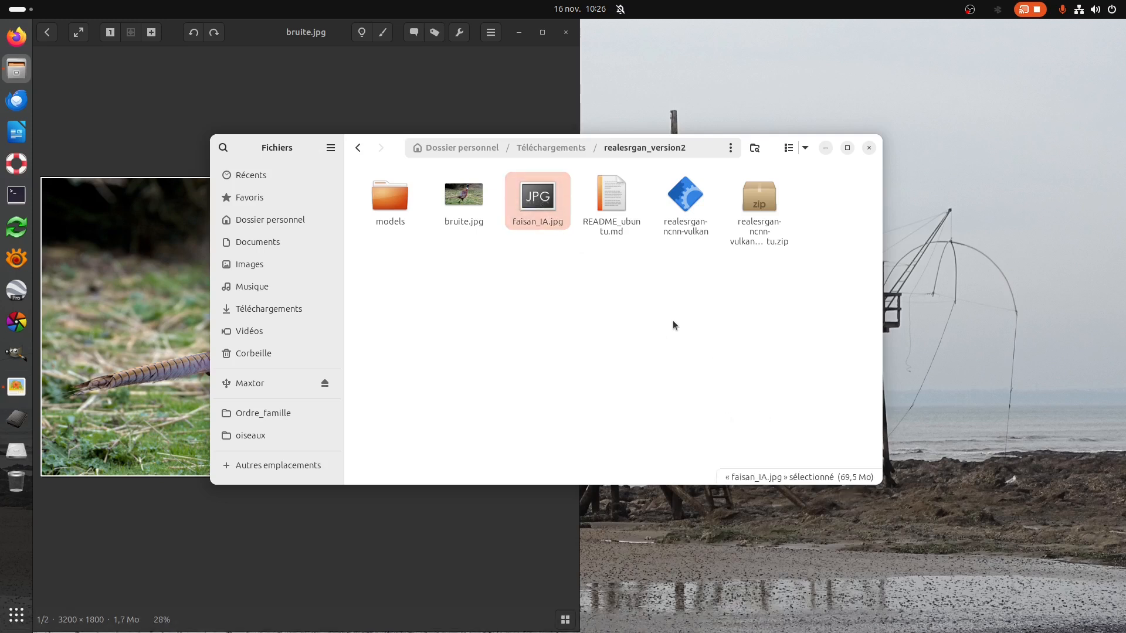
double_click(538, 199)
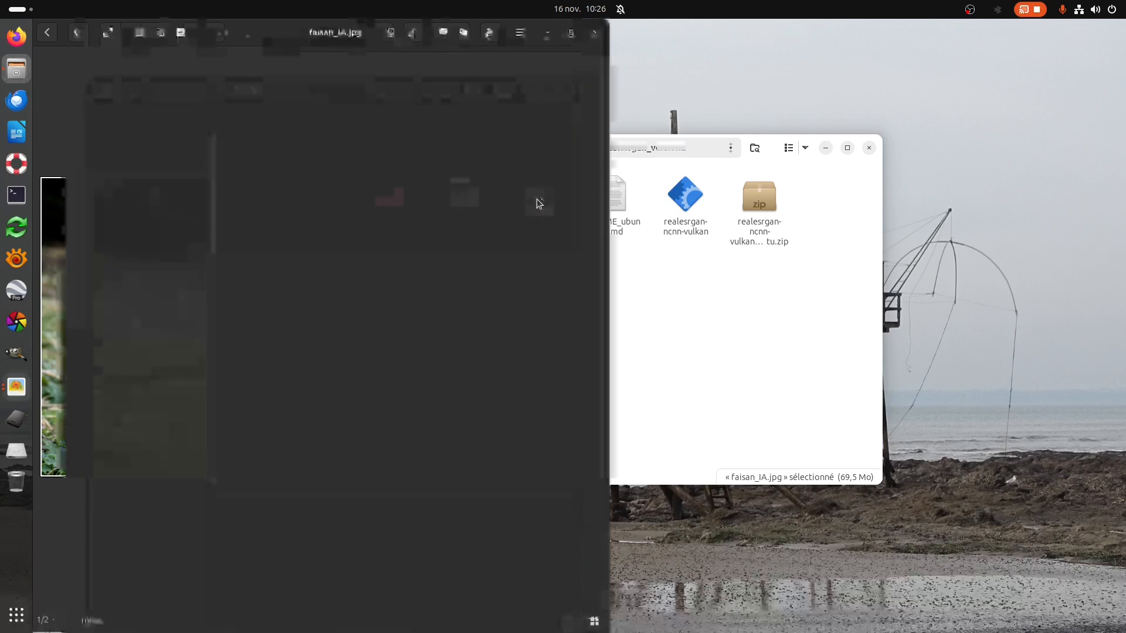
drag(354, 46, 1125, 118)
key(alt+Tab)
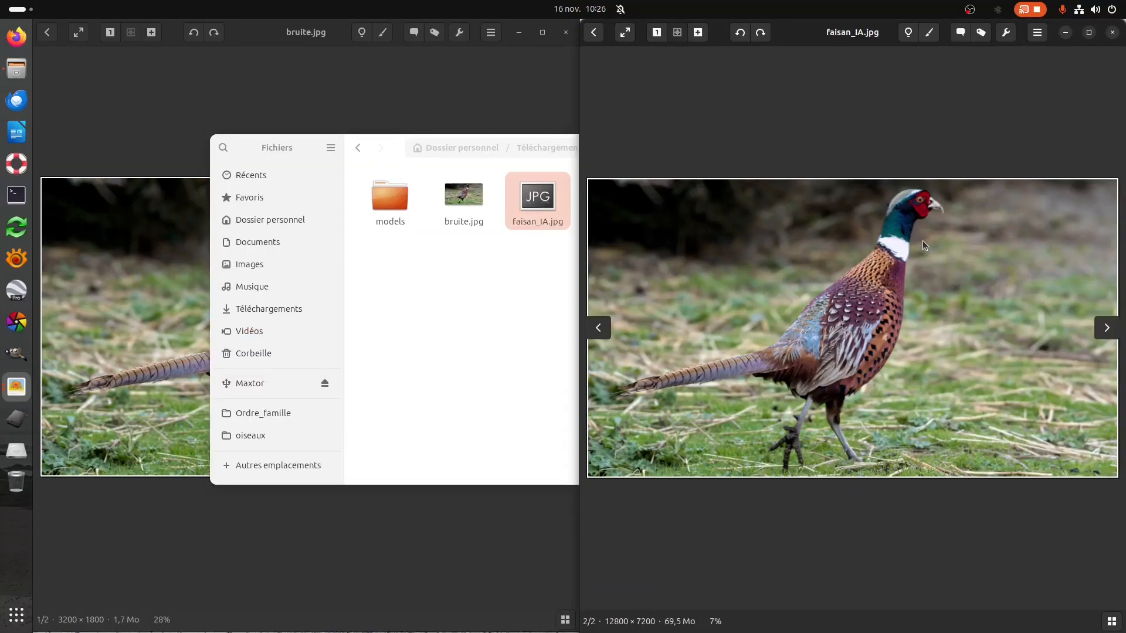
Examine the pheasant's head, white collar and neck feathers close up in faisan_IA.jpg.
scroll(923, 240, up, 2)
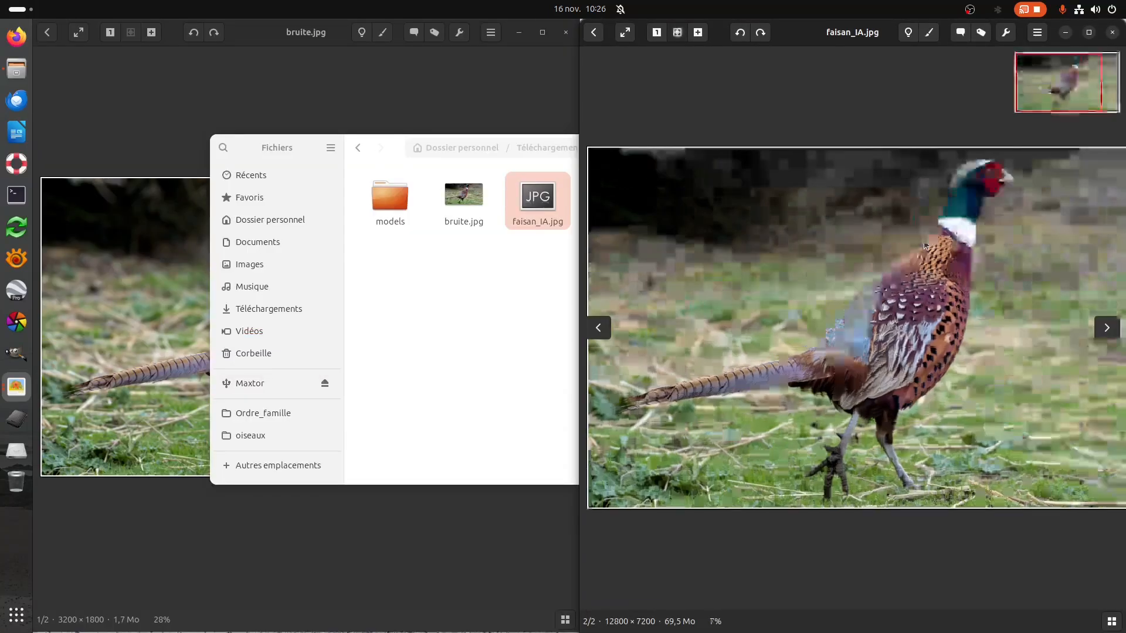
drag(907, 314, 870, 340)
scroll(967, 214, up, 3)
drag(969, 213, 735, 382)
scroll(990, 220, up, 2)
drag(990, 220, 750, 316)
scroll(956, 206, up, 1)
scroll(956, 206, up, 1)
drag(951, 206, 885, 427)
drag(1018, 224, 805, 457)
scroll(960, 238, up, 3)
drag(920, 231, 809, 356)
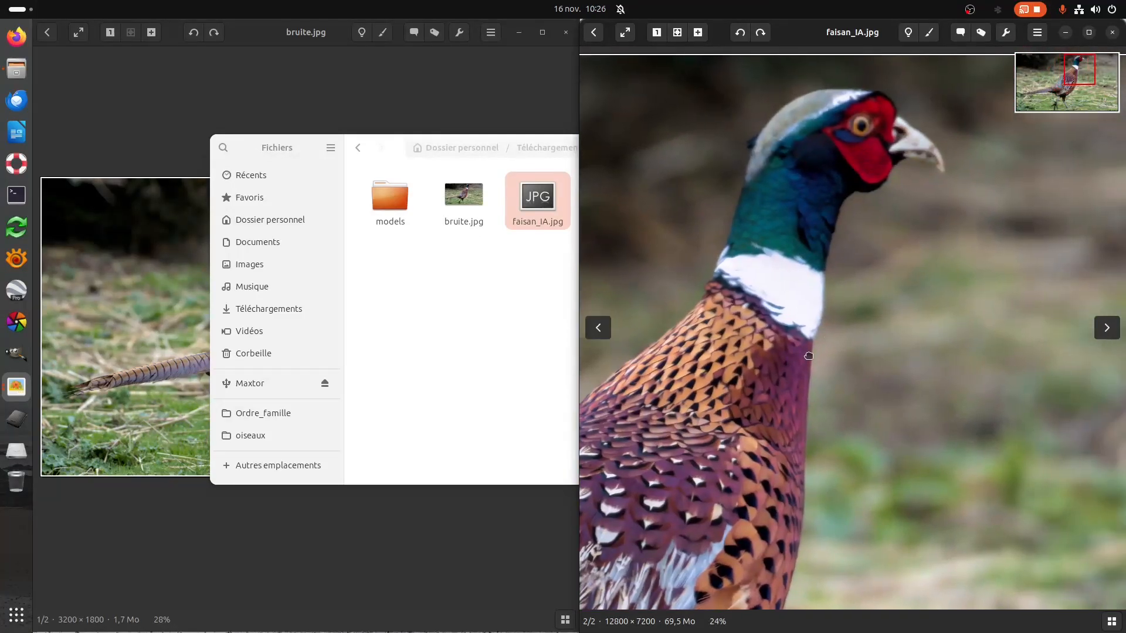
scroll(921, 184, up, 1)
drag(919, 187, 863, 366)
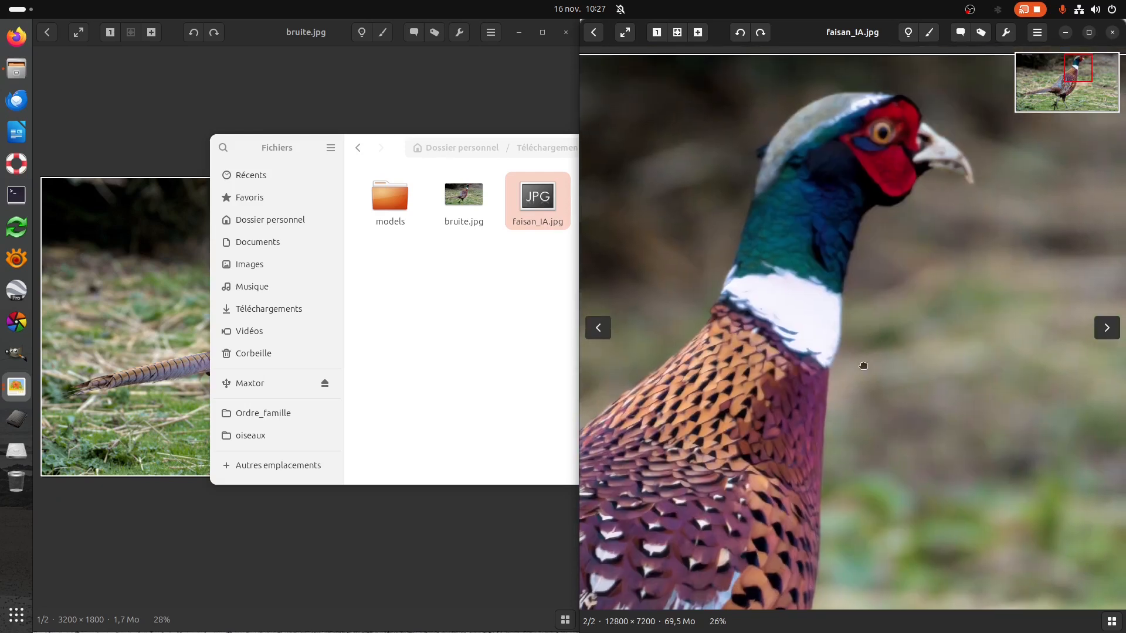
Enlarge the same head and neck area in bruite.jpg to compare it with faisan_IA.jpg.
click(135, 325)
scroll(350, 240, up, 5)
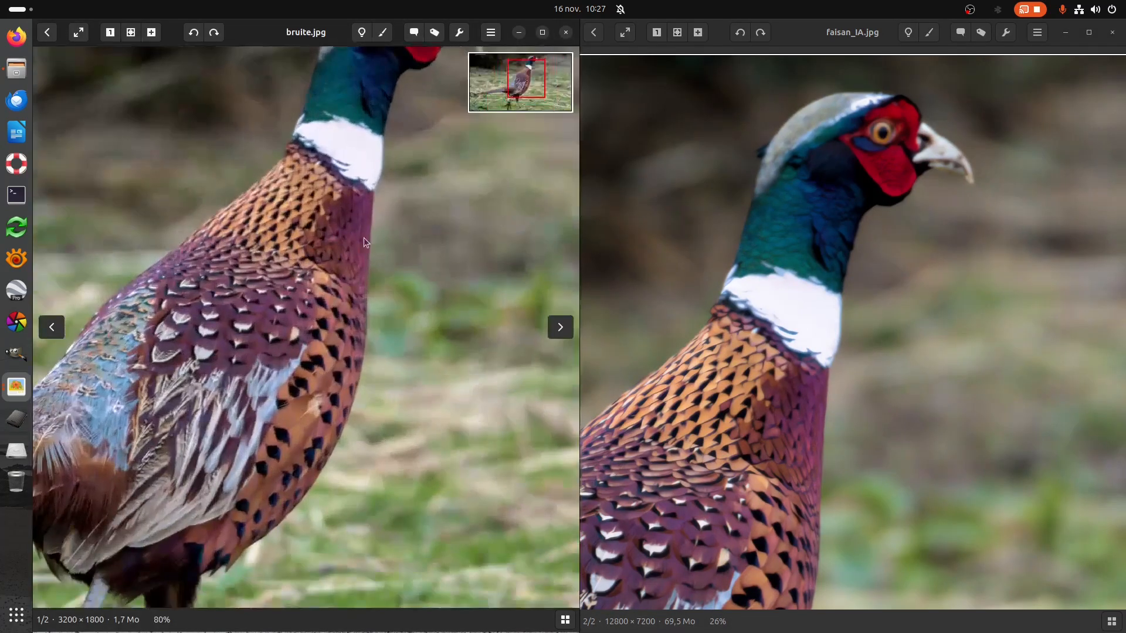
drag(400, 258, 382, 412)
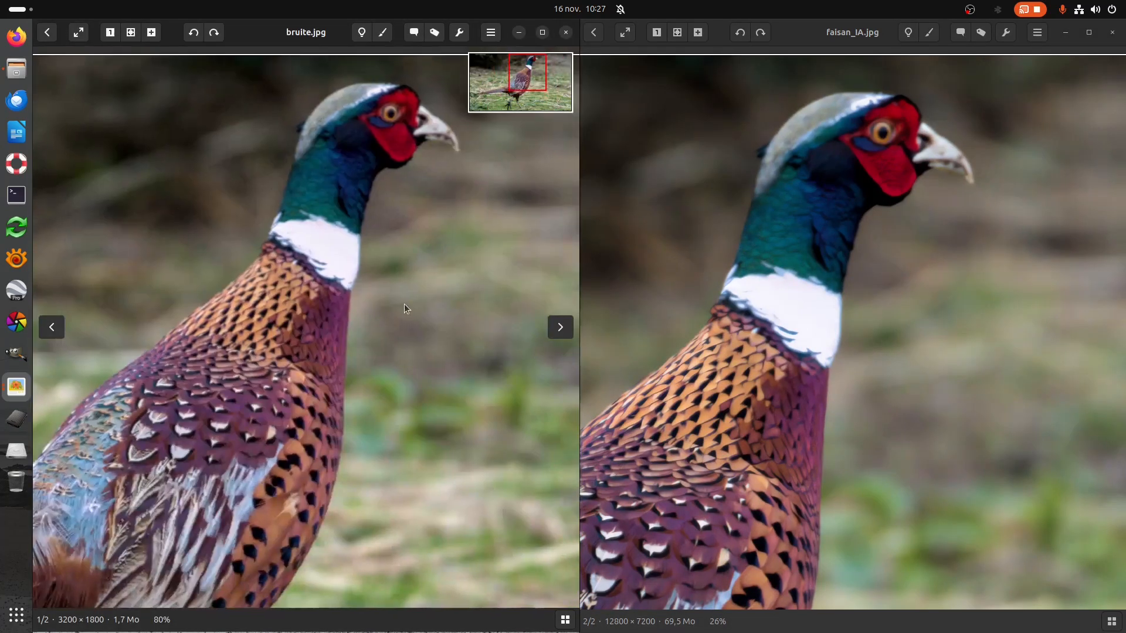
scroll(406, 298, up, 2)
drag(413, 258, 430, 421)
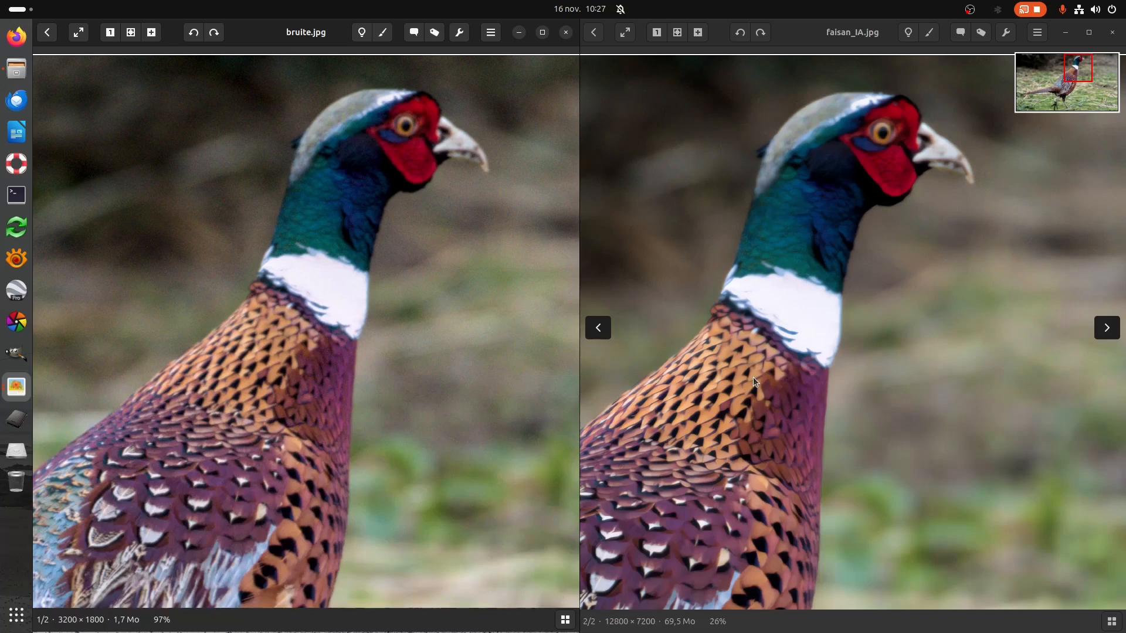
Compare the pheasant's tail and the surrounding grass in faisan_IA.jpg and bruite.jpg.
drag(759, 465, 1009, 287)
drag(816, 490, 1051, 290)
drag(711, 420, 857, 420)
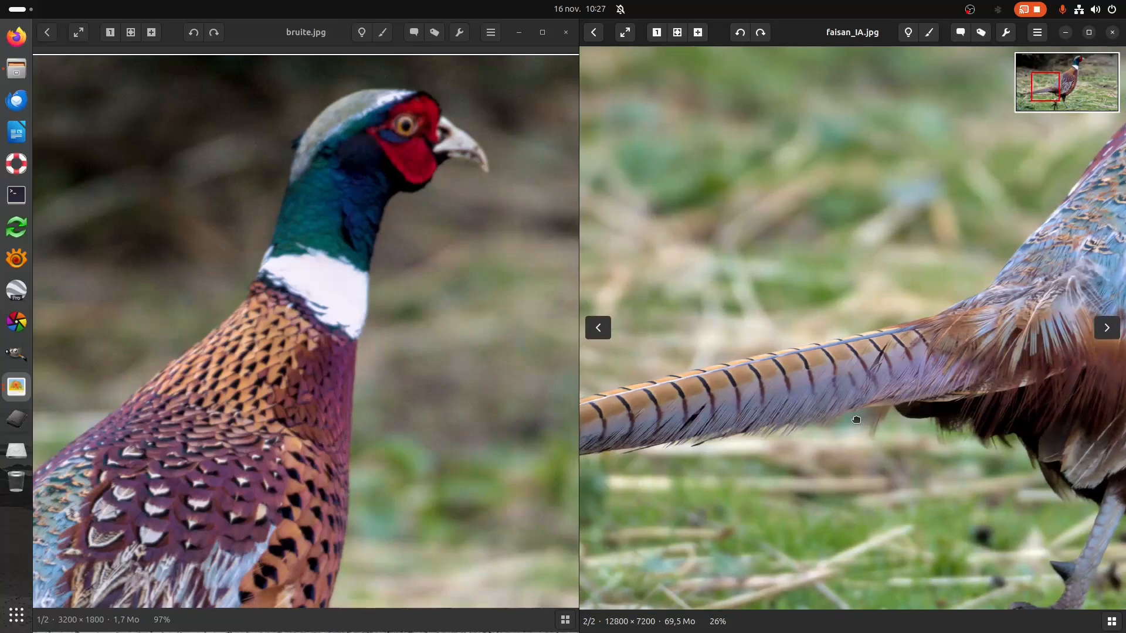
drag(174, 404, 531, 324)
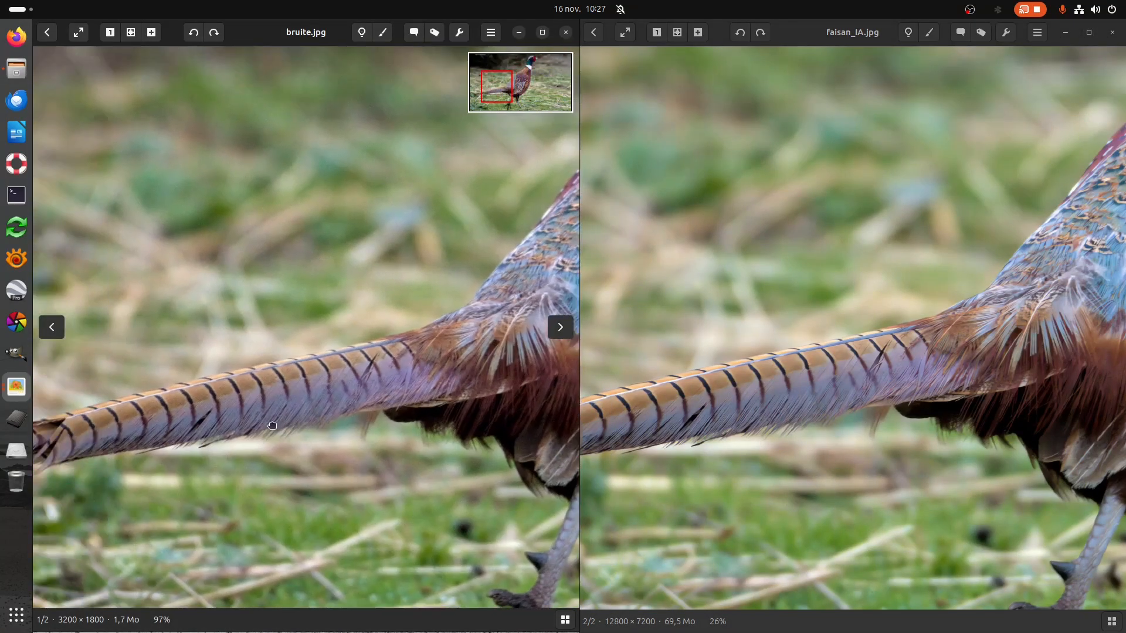
Magnify the striped tail feathers in both images to compare noise and fine detail.
scroll(785, 367, up, 2)
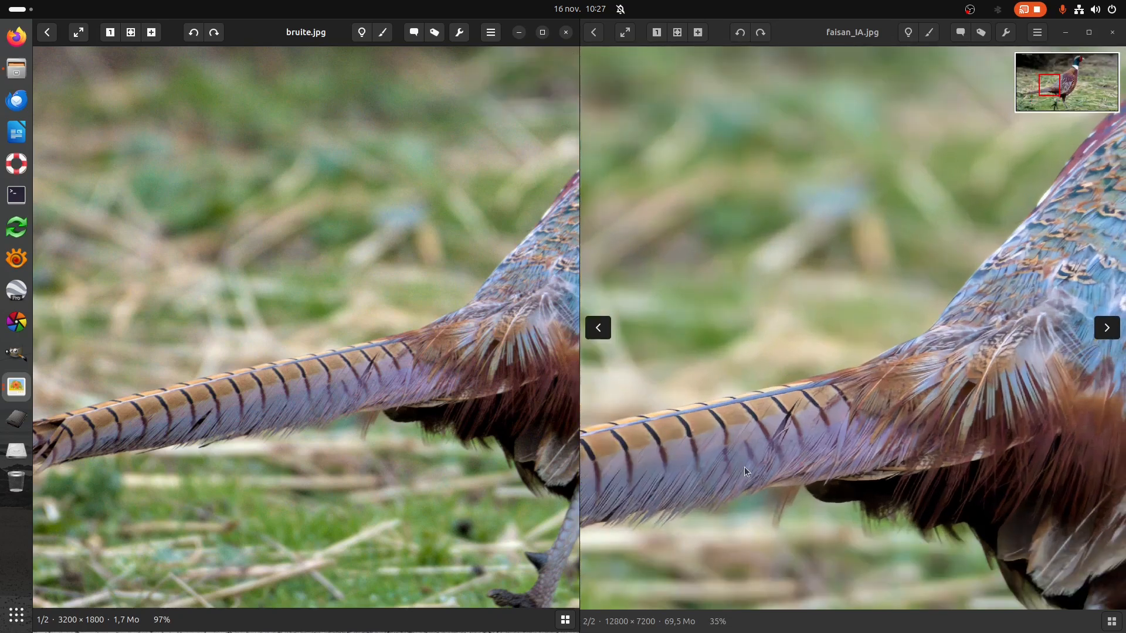
scroll(740, 417, up, 3)
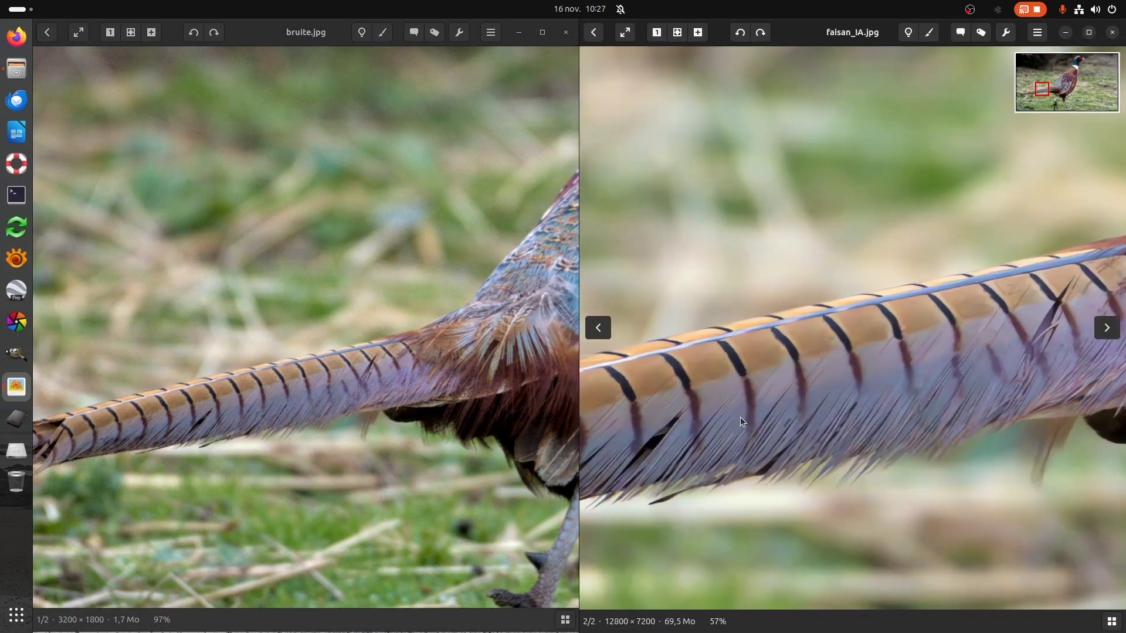
scroll(266, 452, up, 4)
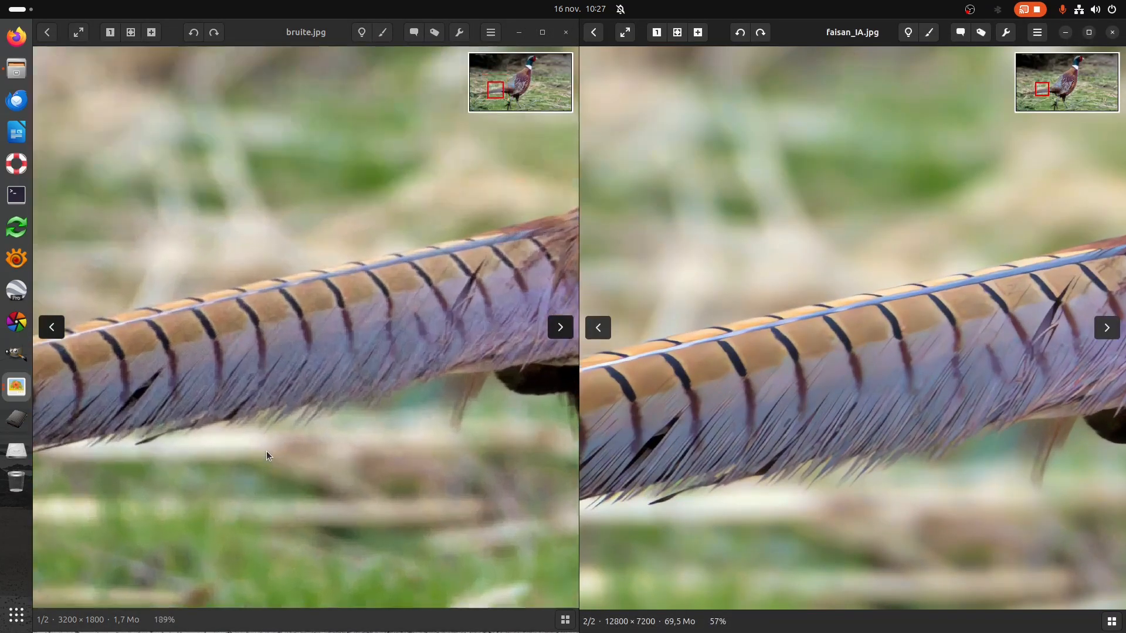
scroll(266, 452, up, 1)
drag(230, 417, 259, 497)
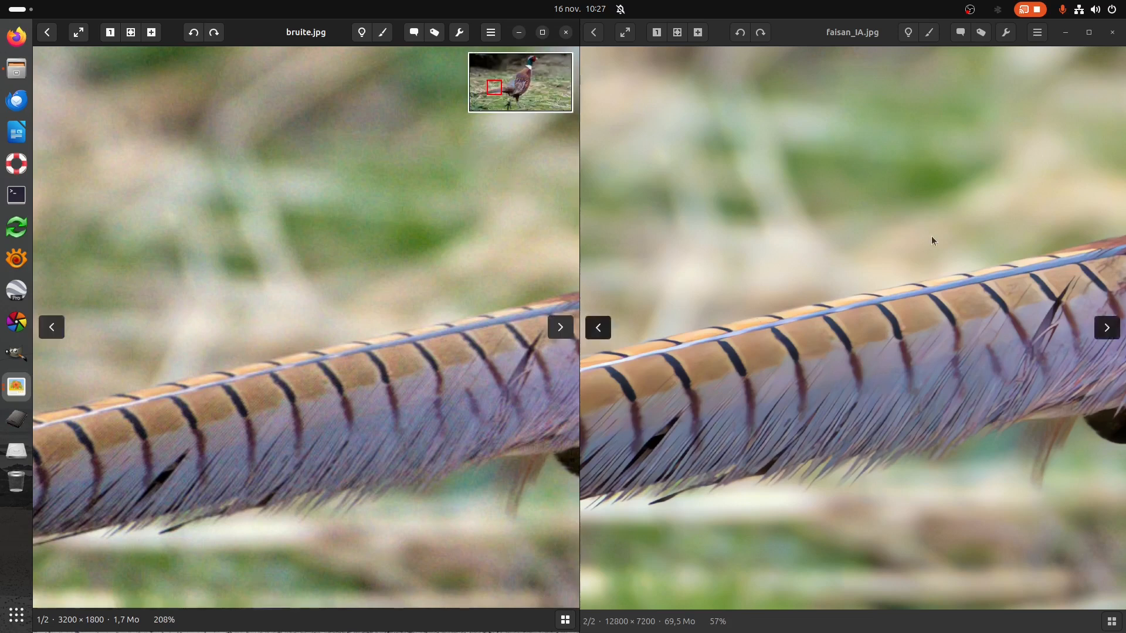
Inspect faisan_IA.jpg along the body from the tail up to the neck feathers and head.
drag(863, 374, 575, 457)
drag(901, 400, 629, 464)
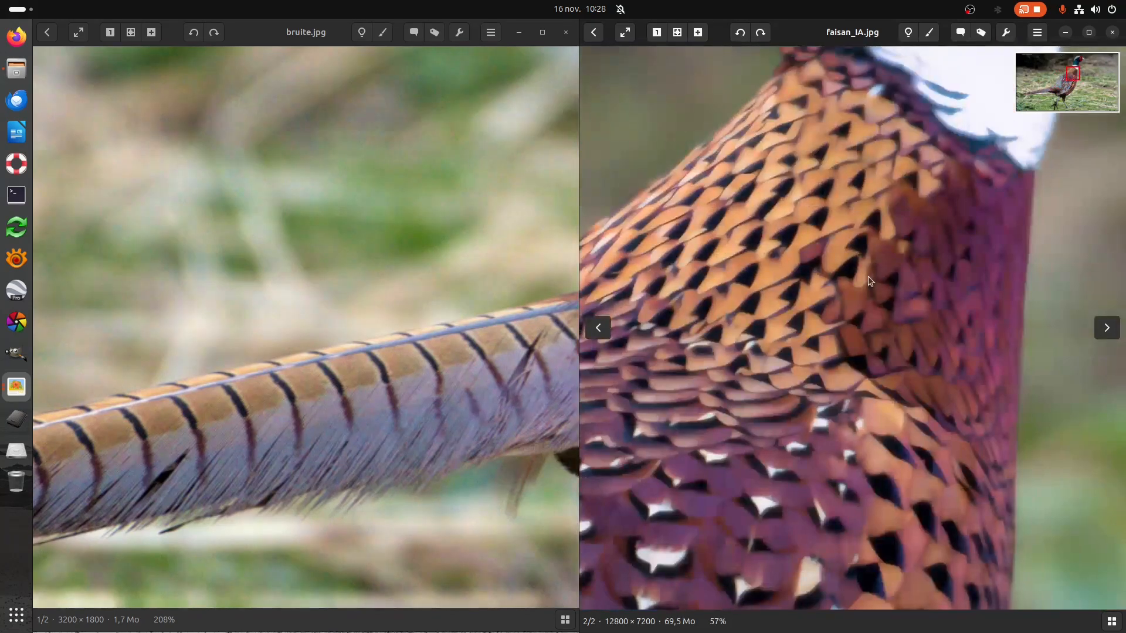
drag(868, 276, 802, 510)
drag(923, 246, 858, 494)
drag(856, 405, 787, 457)
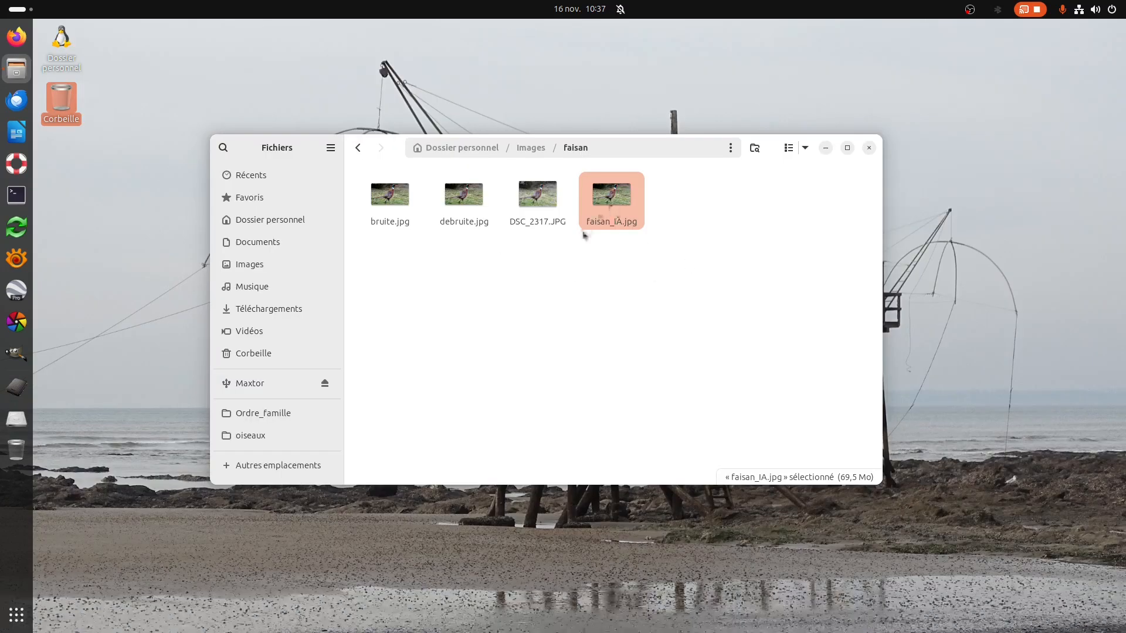
Open faisan_IA.jpg from the Images/faisan folder with the GIMP image editor.
right_click(633, 225)
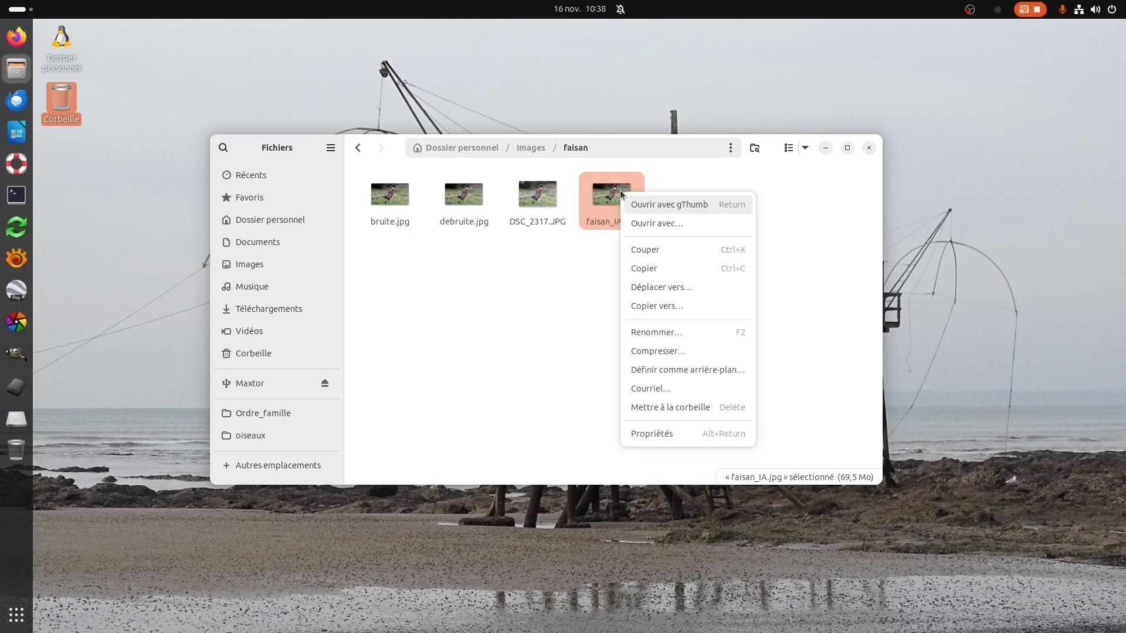
click(646, 224)
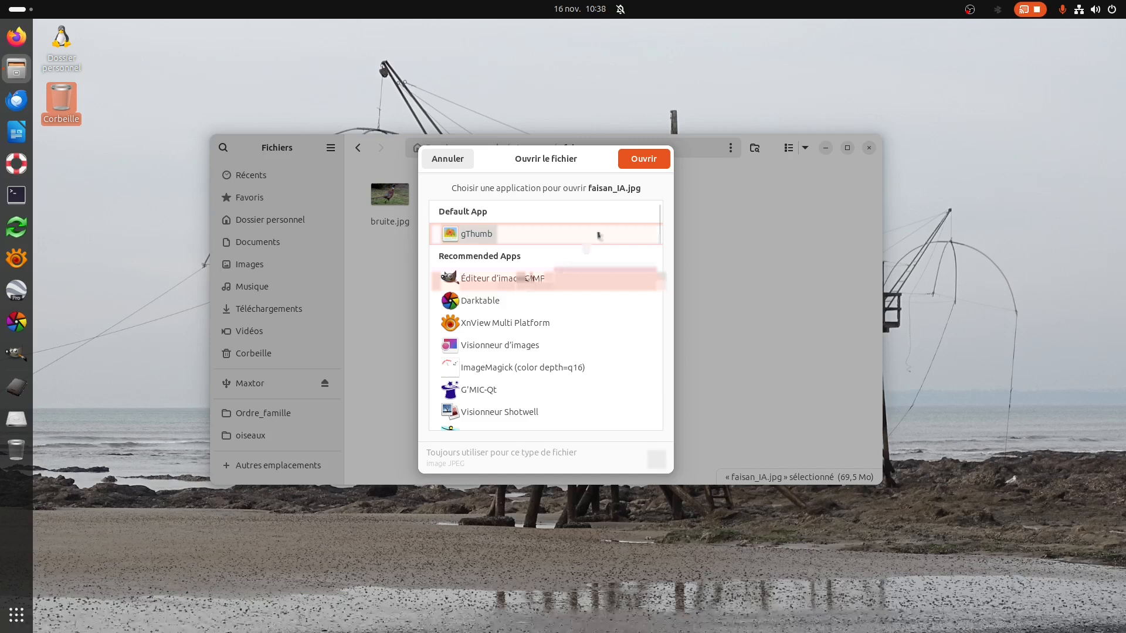
click(636, 159)
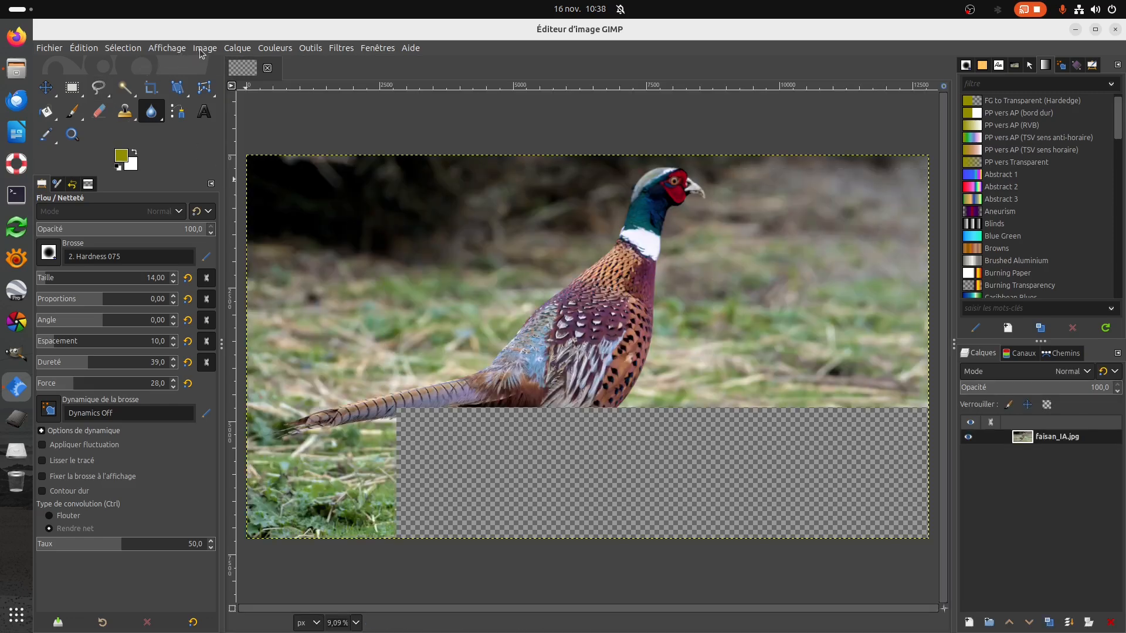
Scale the faisan_IA.jpg image down to a width of 3200 px, keeping its proportions and cubic interpolation.
click(203, 49)
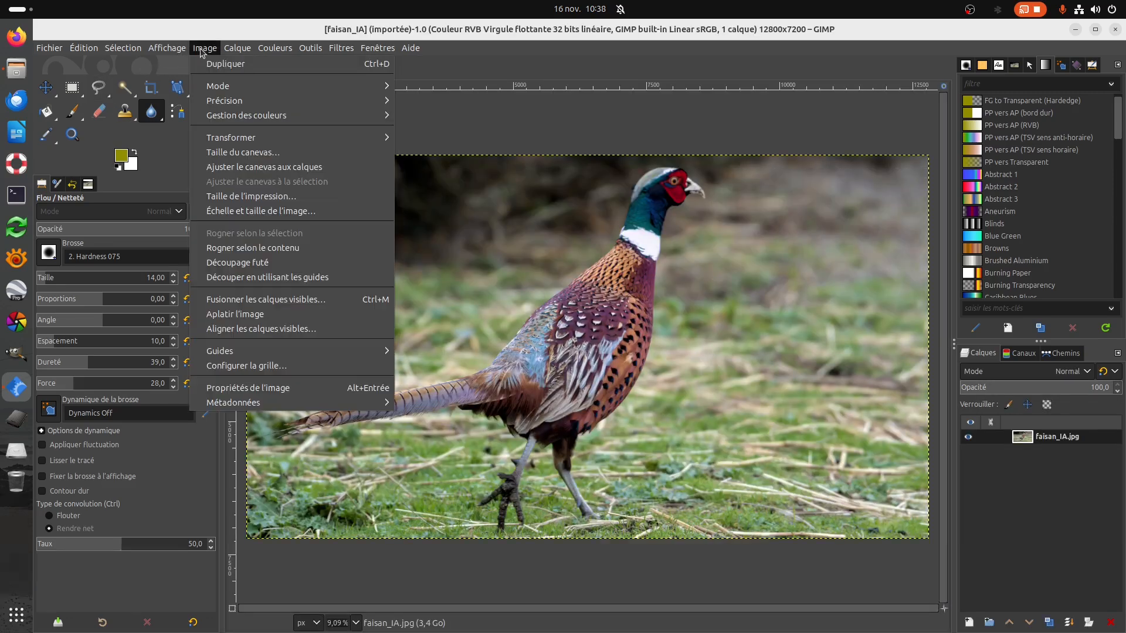
click(259, 213)
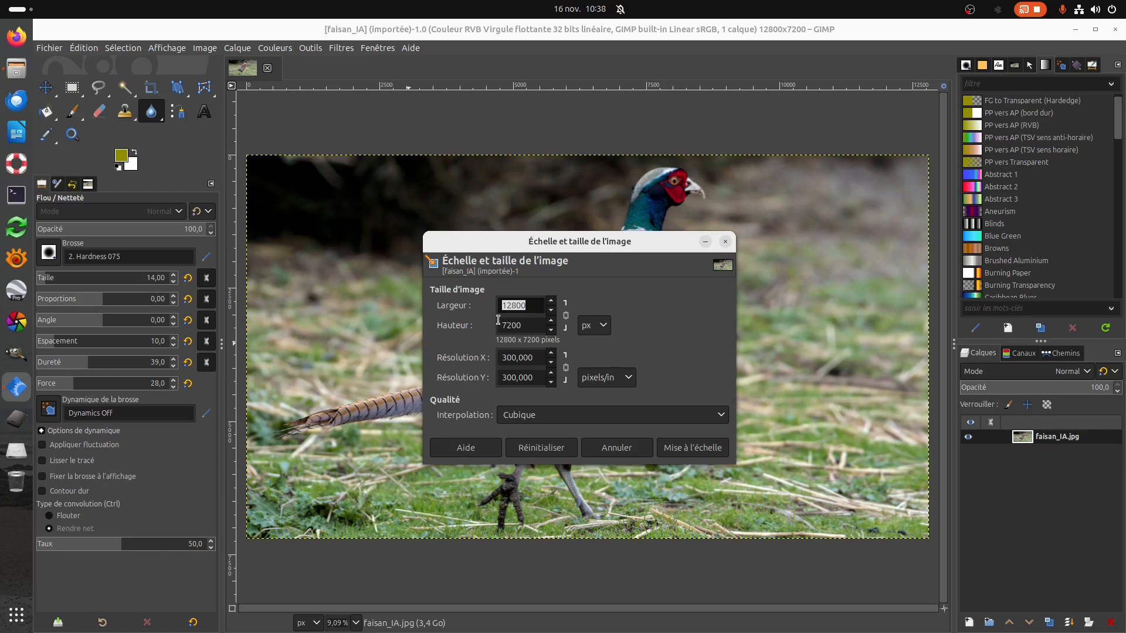
click(534, 308)
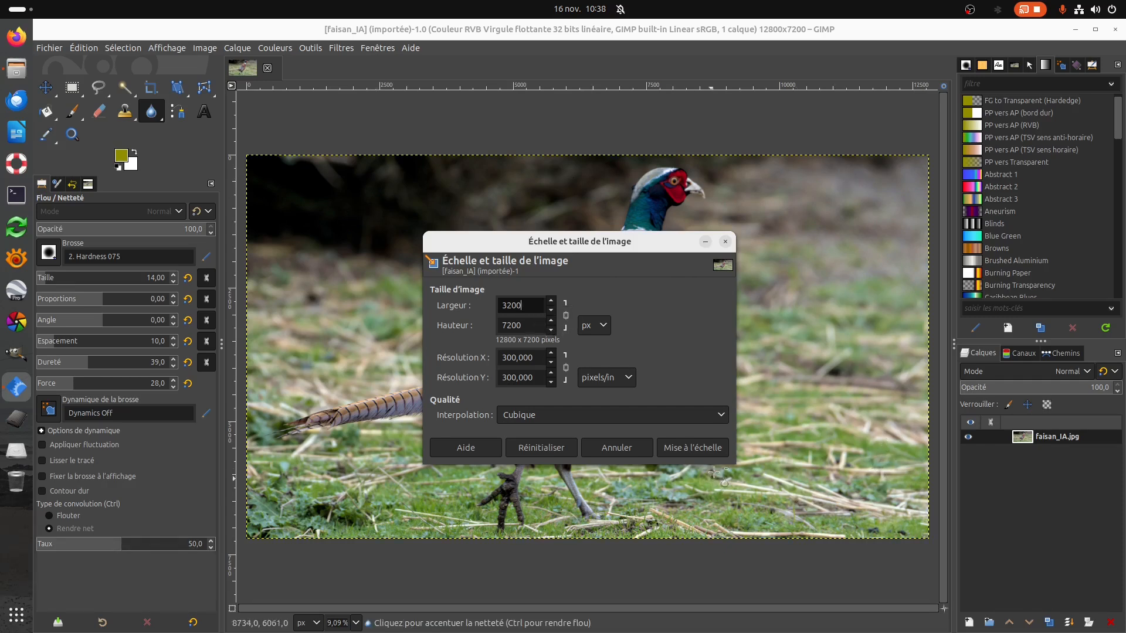
click(703, 448)
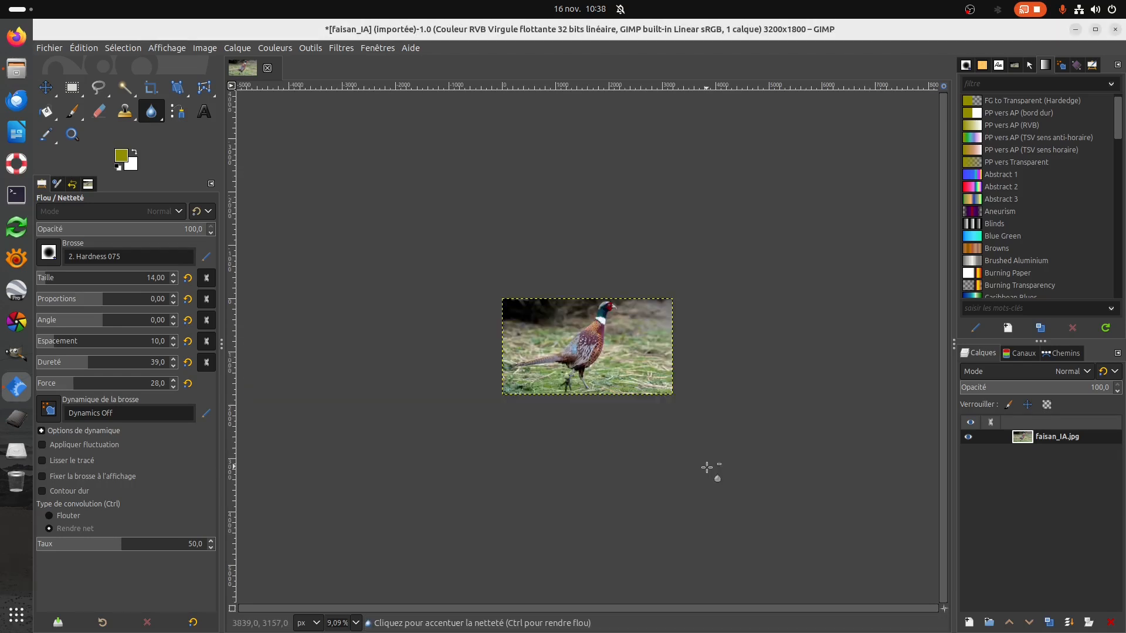
Add debruite.jpg from the Images/faisan folder to the faisan_IA.jpg image as a new layer.
ctrl+scroll(632, 417, up, 3)
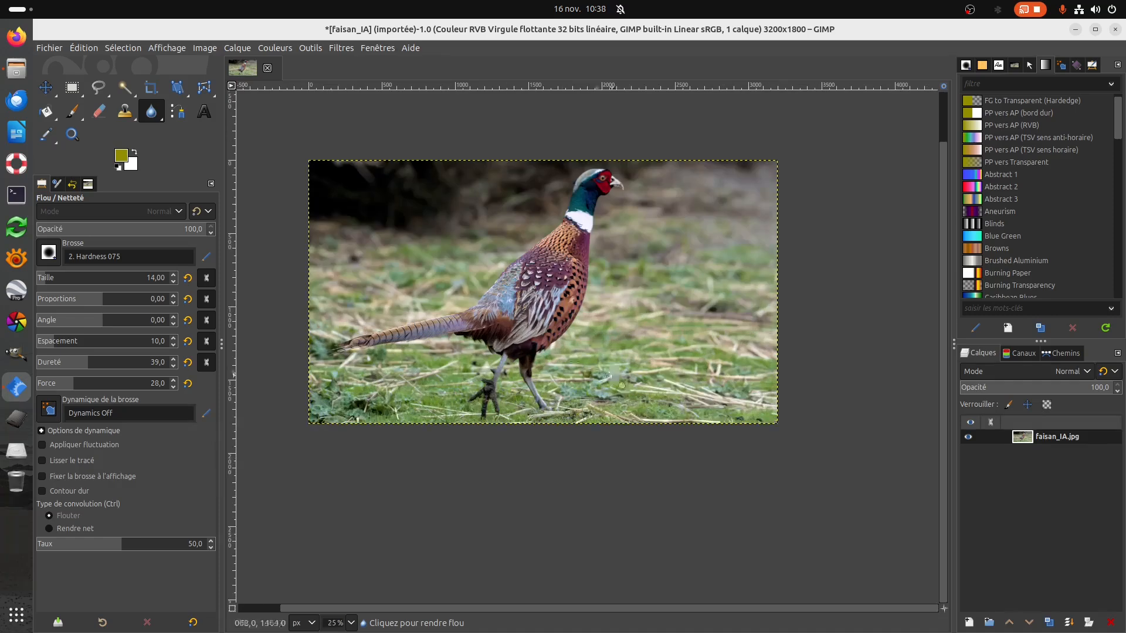
ctrl+scroll(521, 351, up, 1)
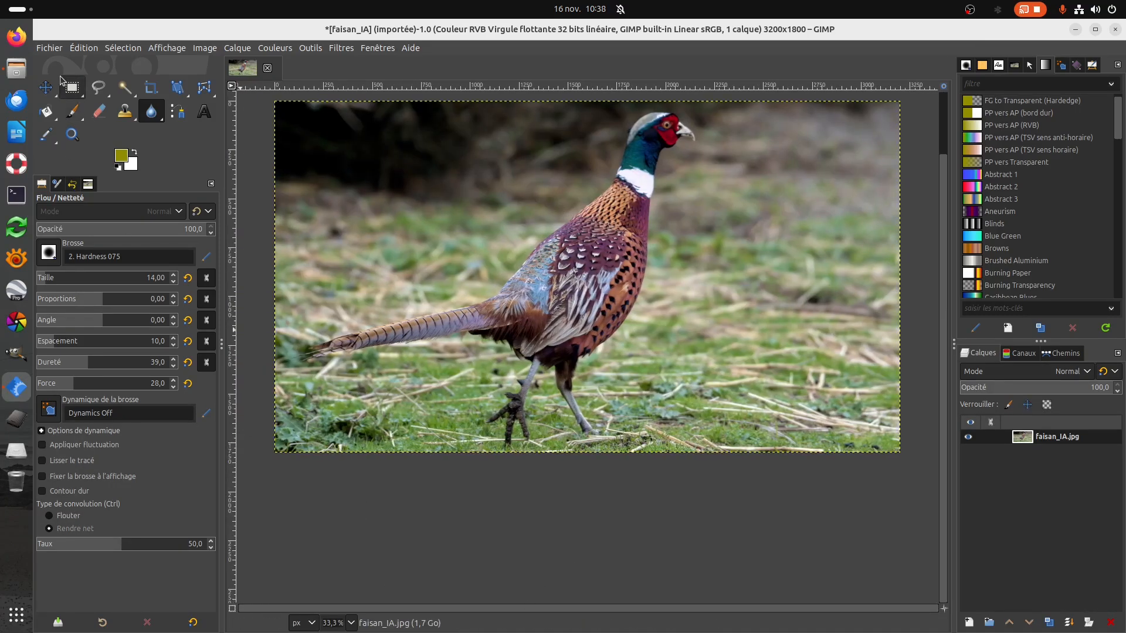
click(48, 48)
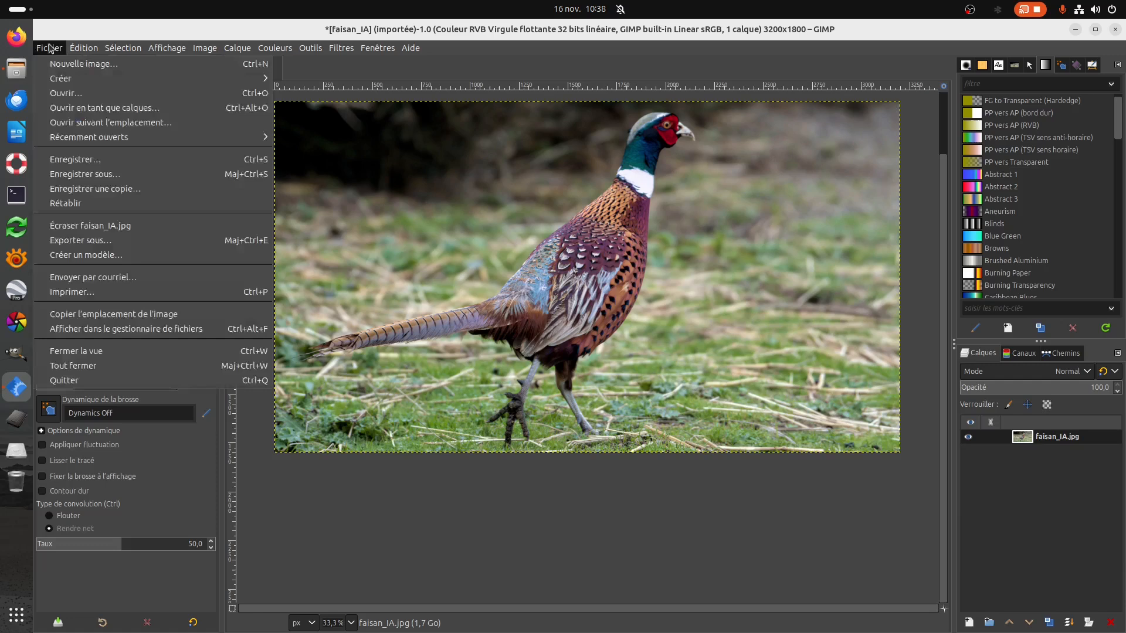
click(76, 109)
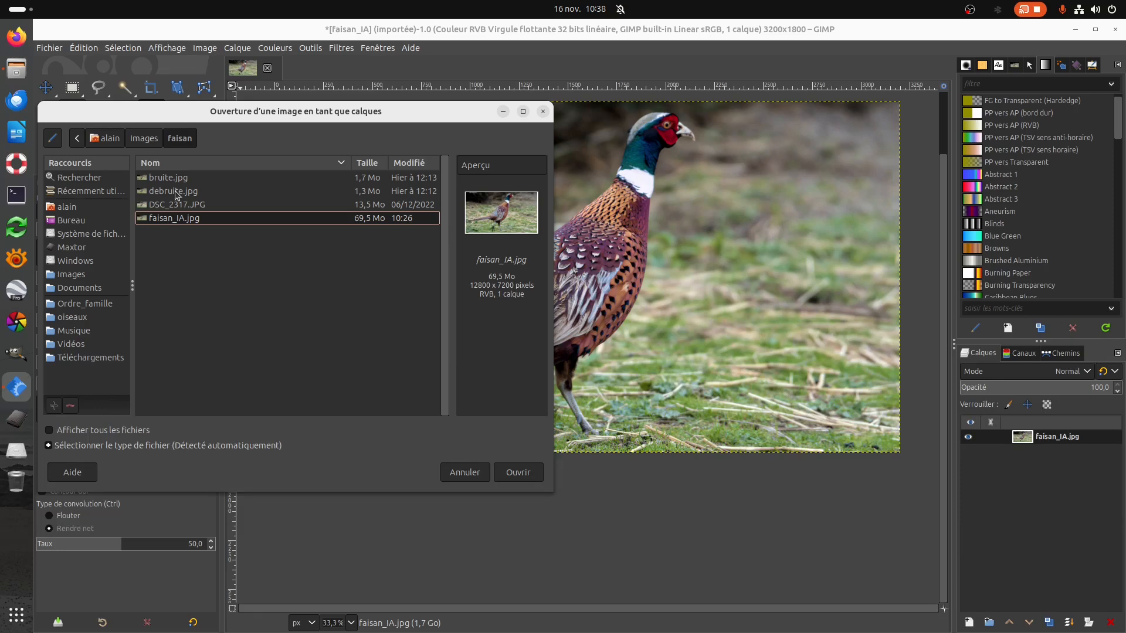
click(176, 191)
click(516, 472)
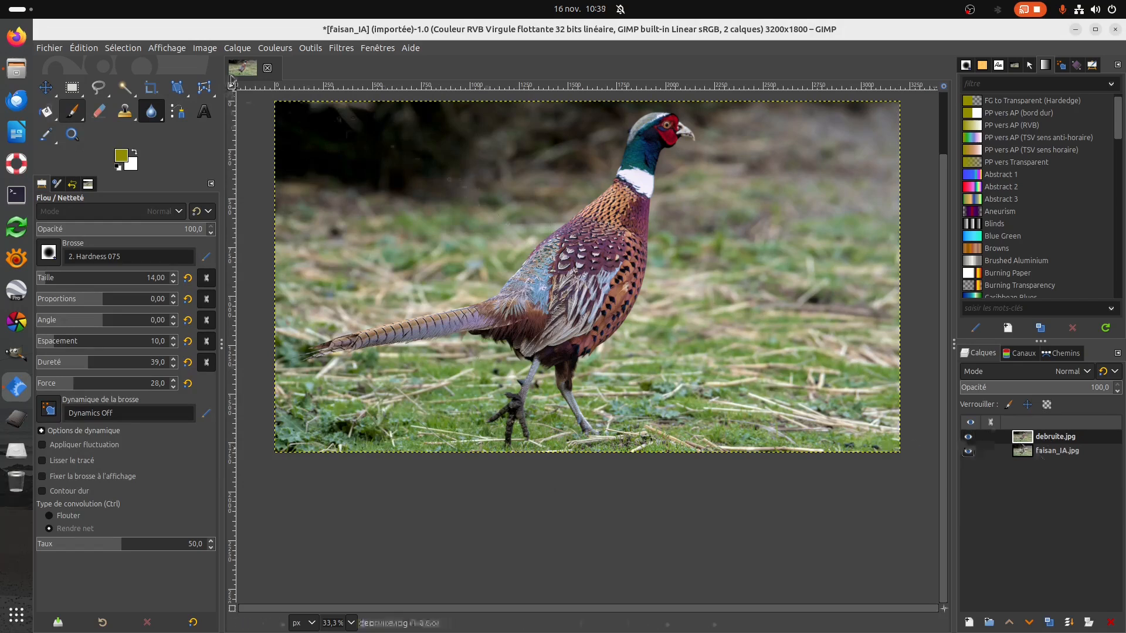
Check the debruite.jpg layer's dimensions without rescaling it, and move the layer below faisan_IA.jpg.
click(243, 49)
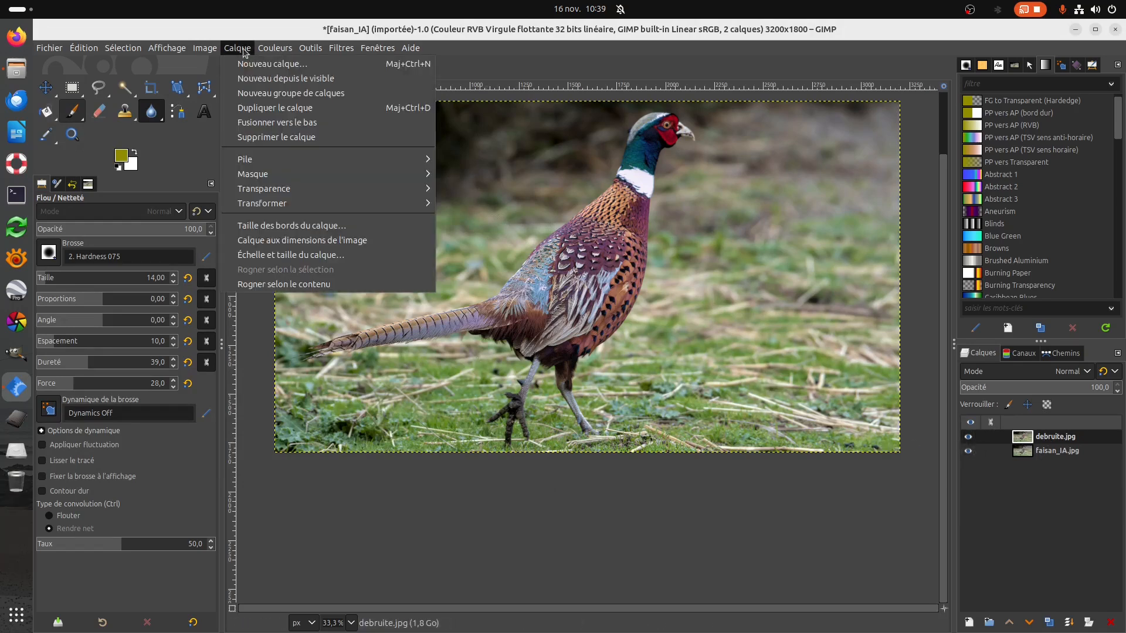
click(267, 254)
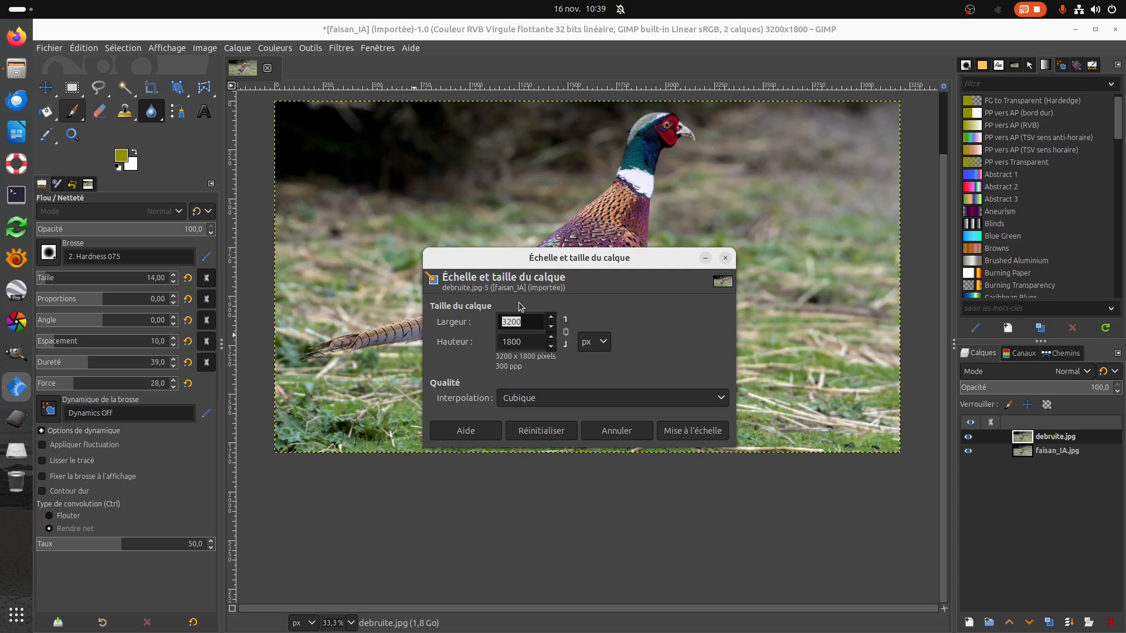
click(610, 429)
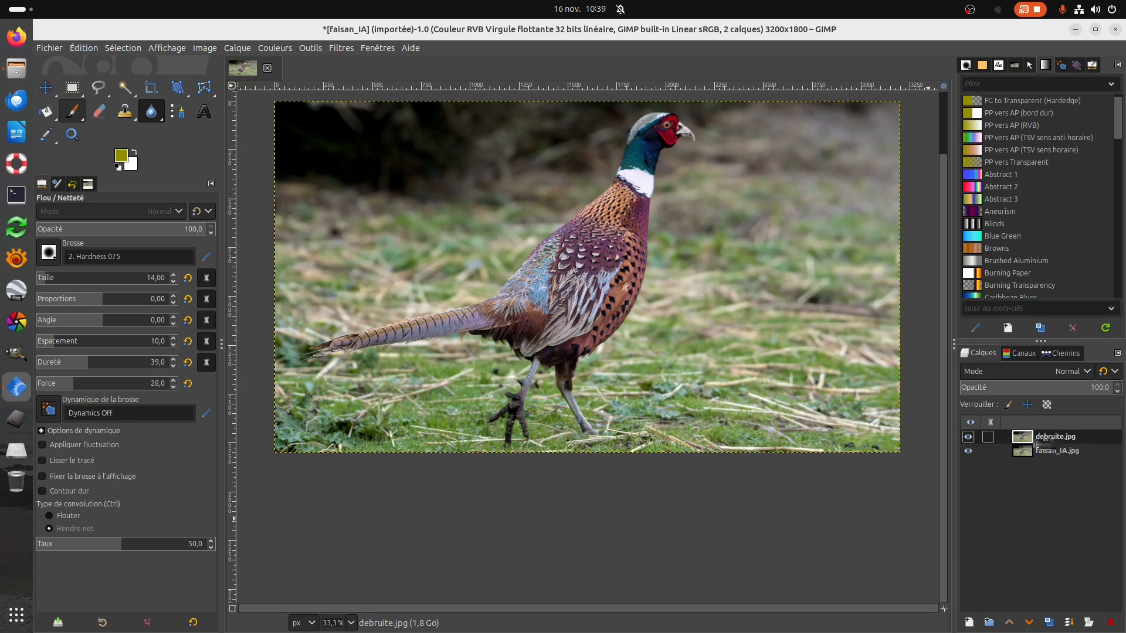
click(1028, 622)
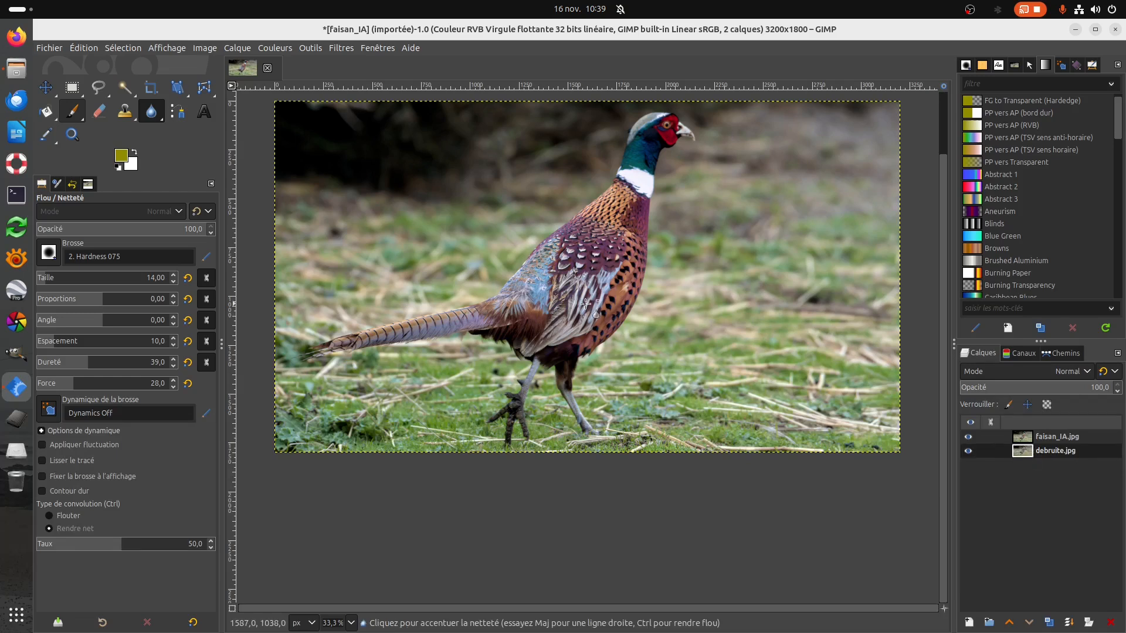
Create a 3200 x 1800 px layer above debruite.jpg filled with a bright yellow foreground colour, and toggle faisan_IA.jpg off and on.
right_click(1051, 453)
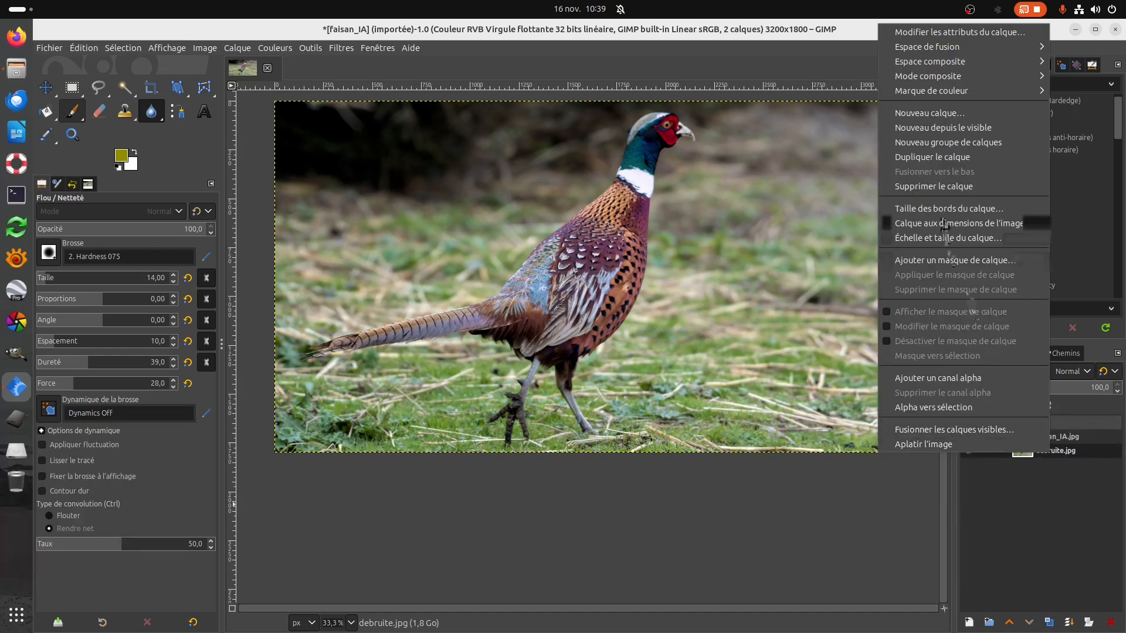
click(929, 112)
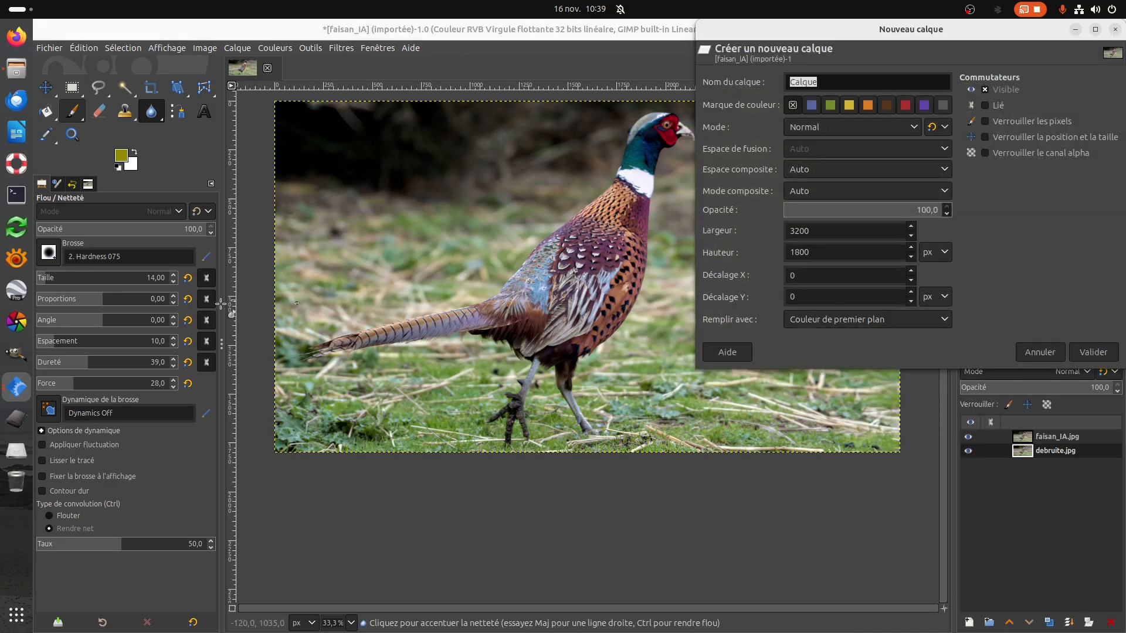
click(122, 156)
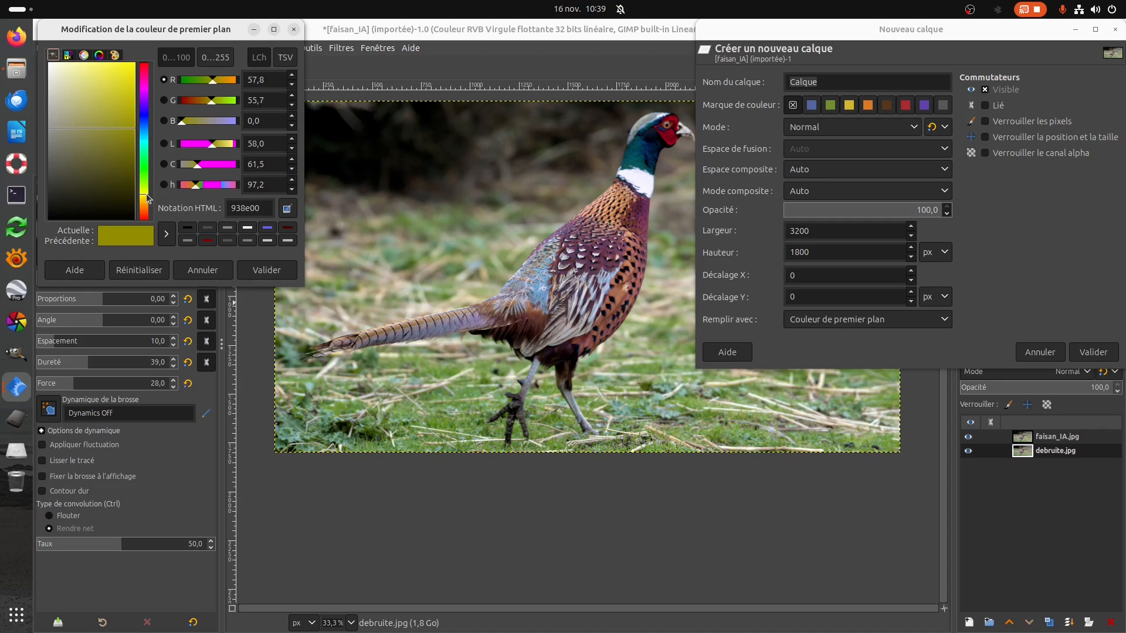
drag(147, 195, 147, 192)
drag(128, 133, 138, 66)
click(262, 271)
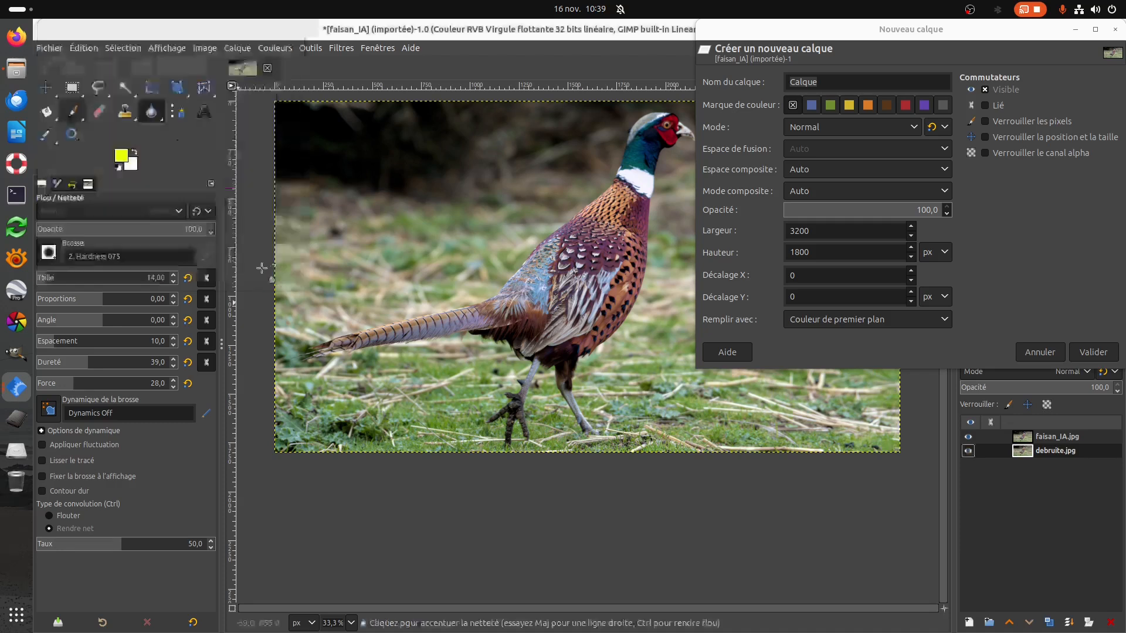
click(1093, 352)
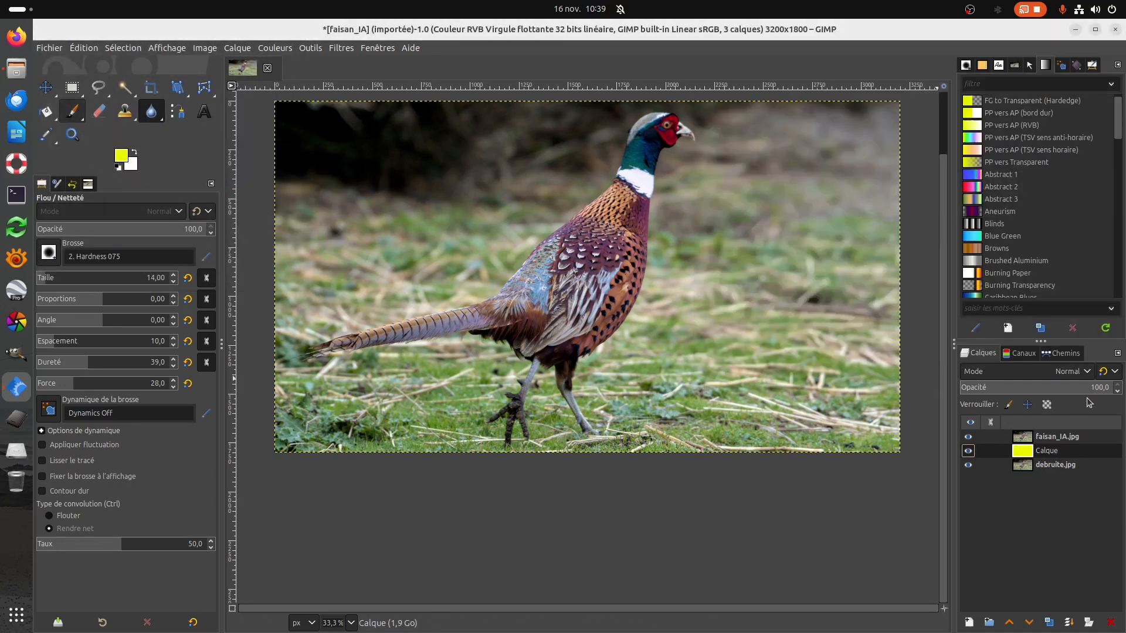
click(968, 437)
click(968, 438)
Add a white, full-opacity layer mask to the faisan_IA.jpg layer with mask inversion turned off.
click(1057, 441)
right_click(1056, 441)
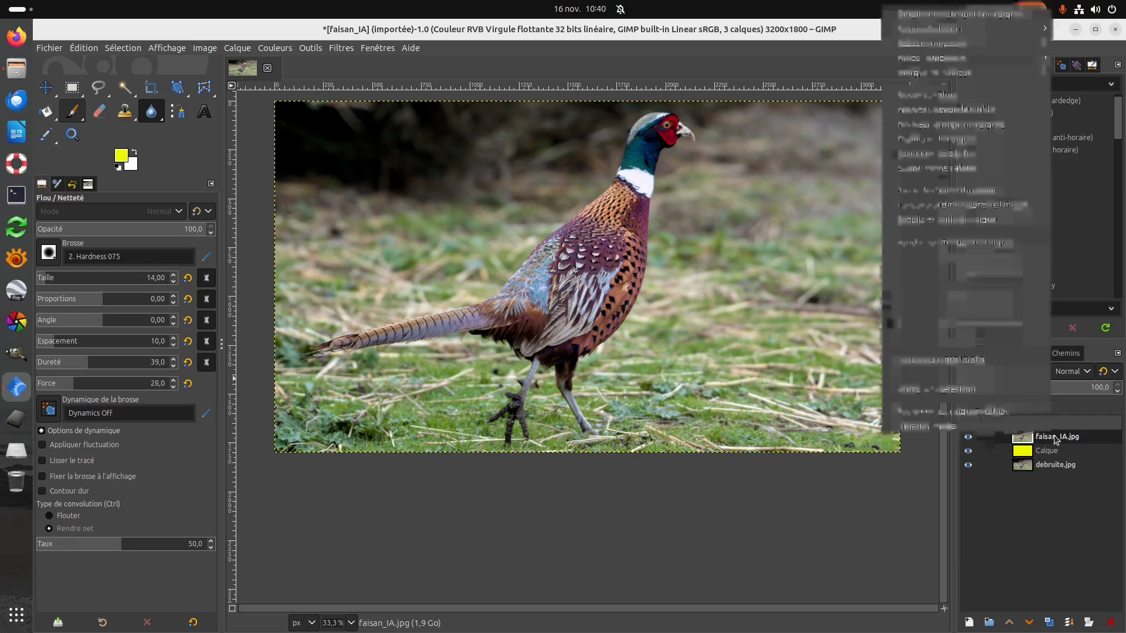
click(990, 245)
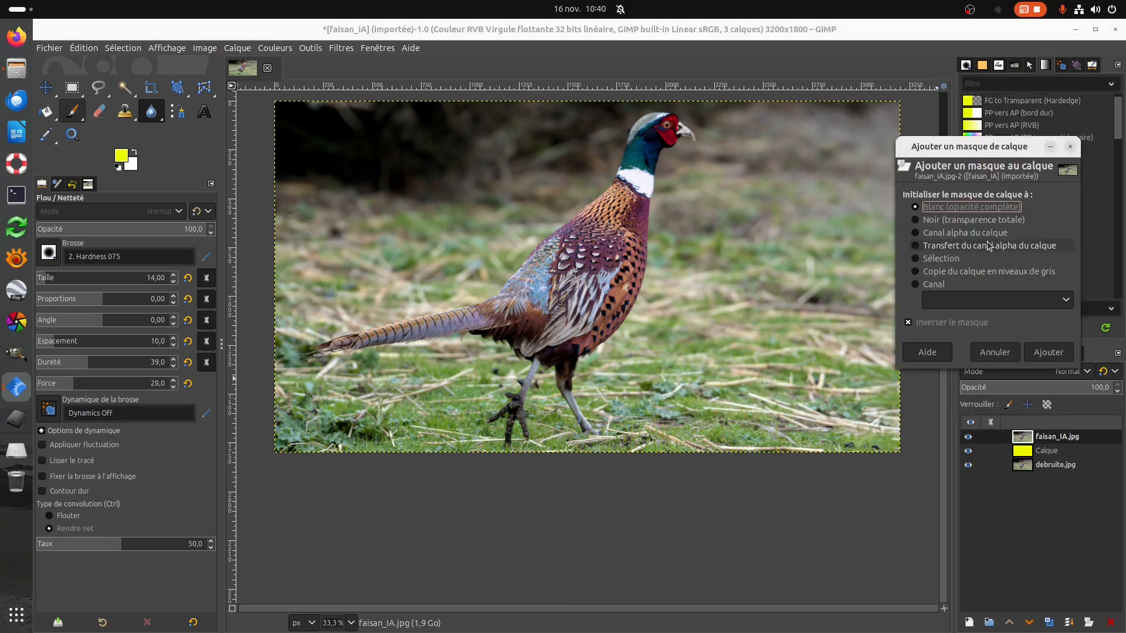
click(908, 322)
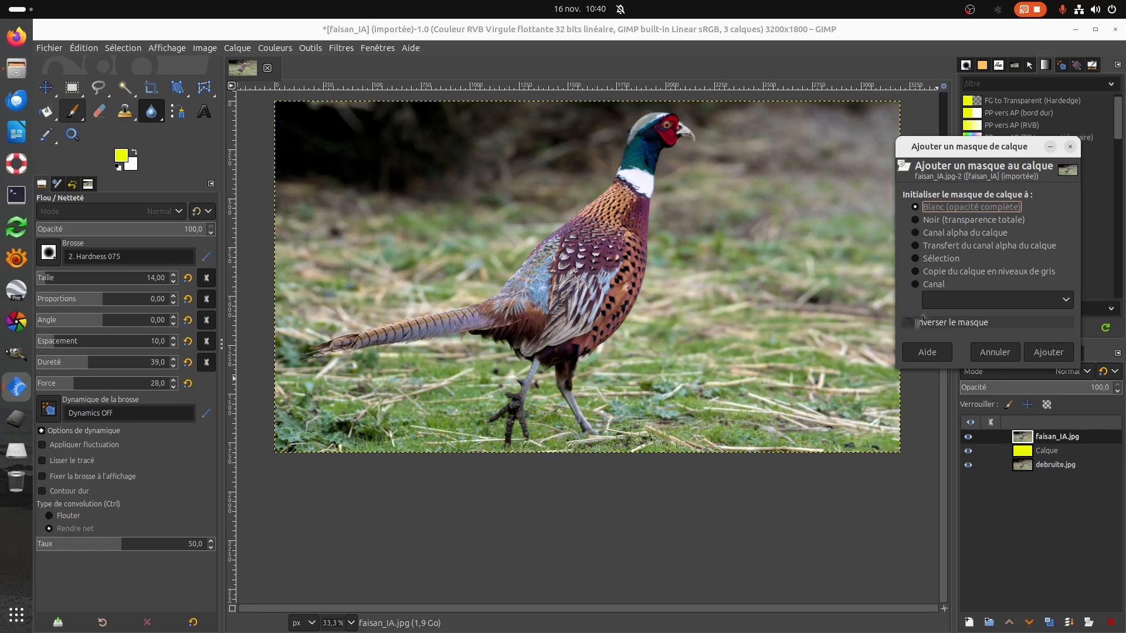
click(1047, 352)
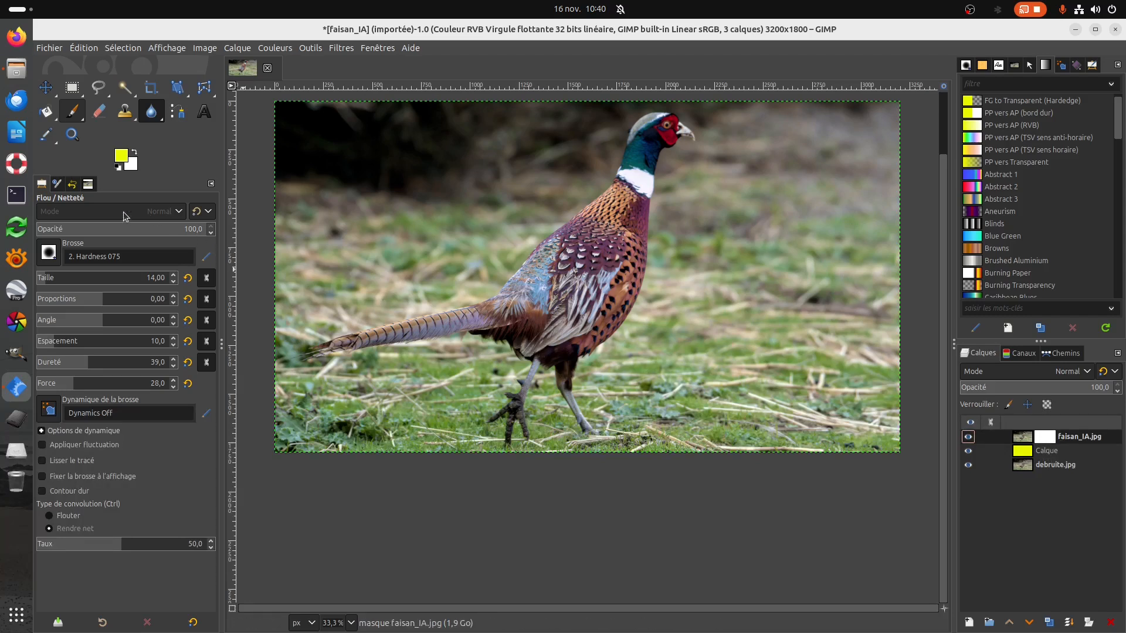
Reset the colours to black and white, set the Paintbrush to 2. Hardness 100 at size 177, and target the faisan_IA.jpg layer's image.
click(118, 169)
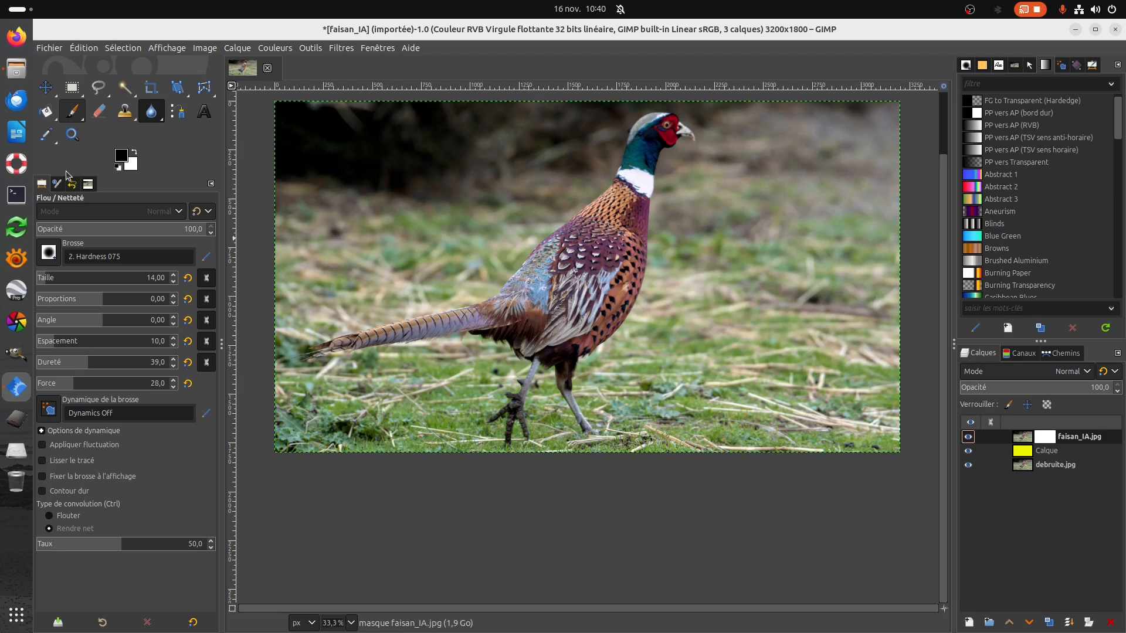
click(70, 112)
drag(43, 285, 88, 281)
click(49, 253)
click(83, 275)
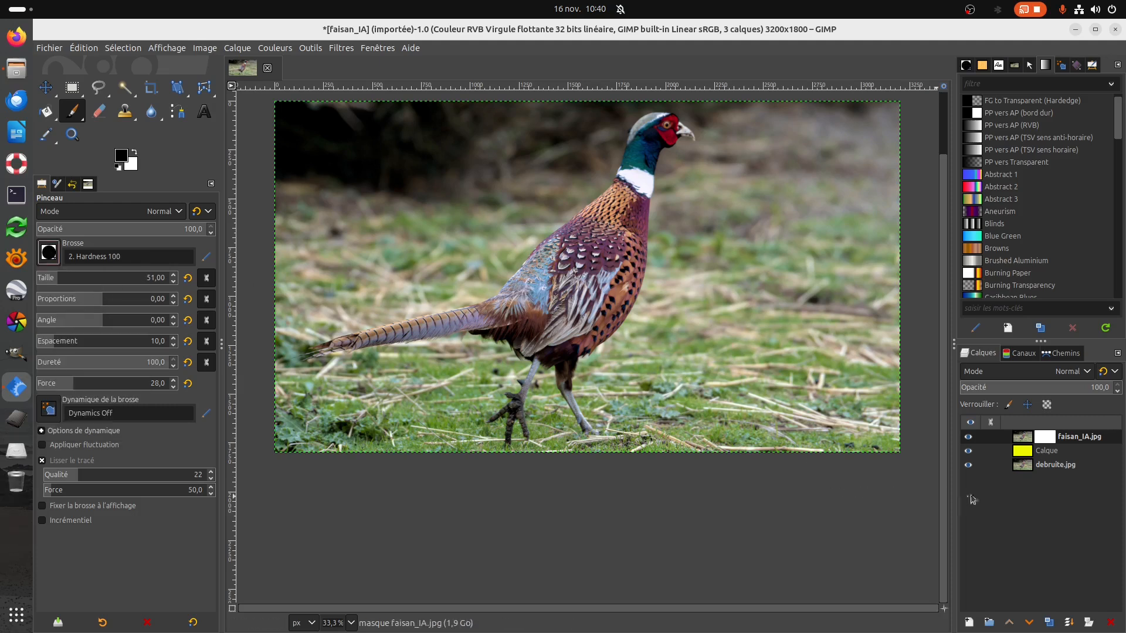
click(1022, 440)
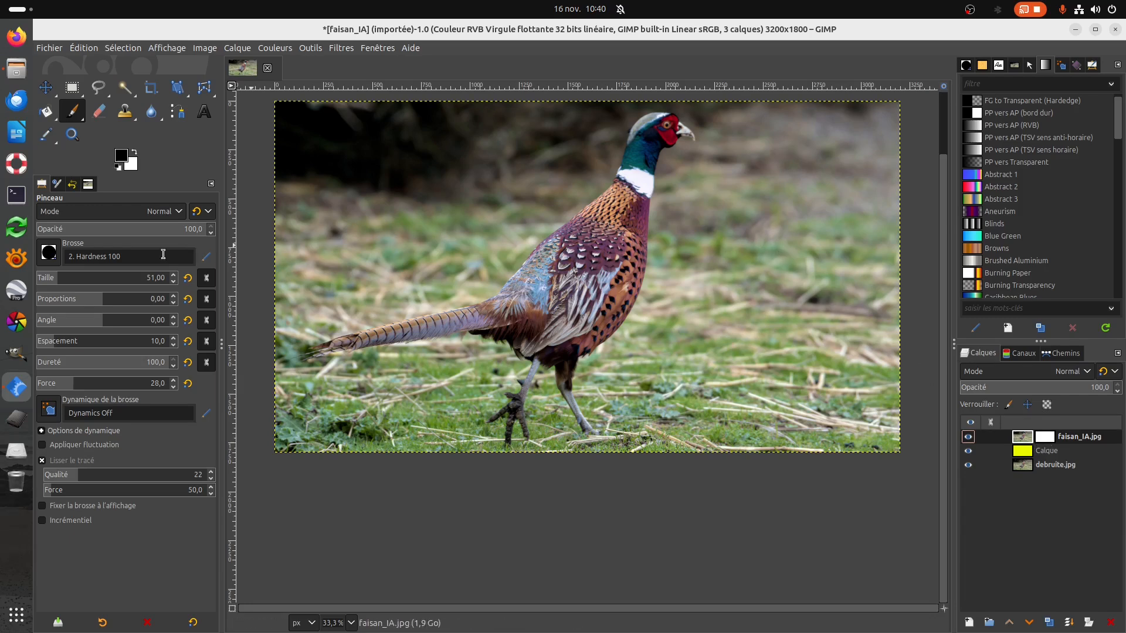
drag(57, 281, 83, 279)
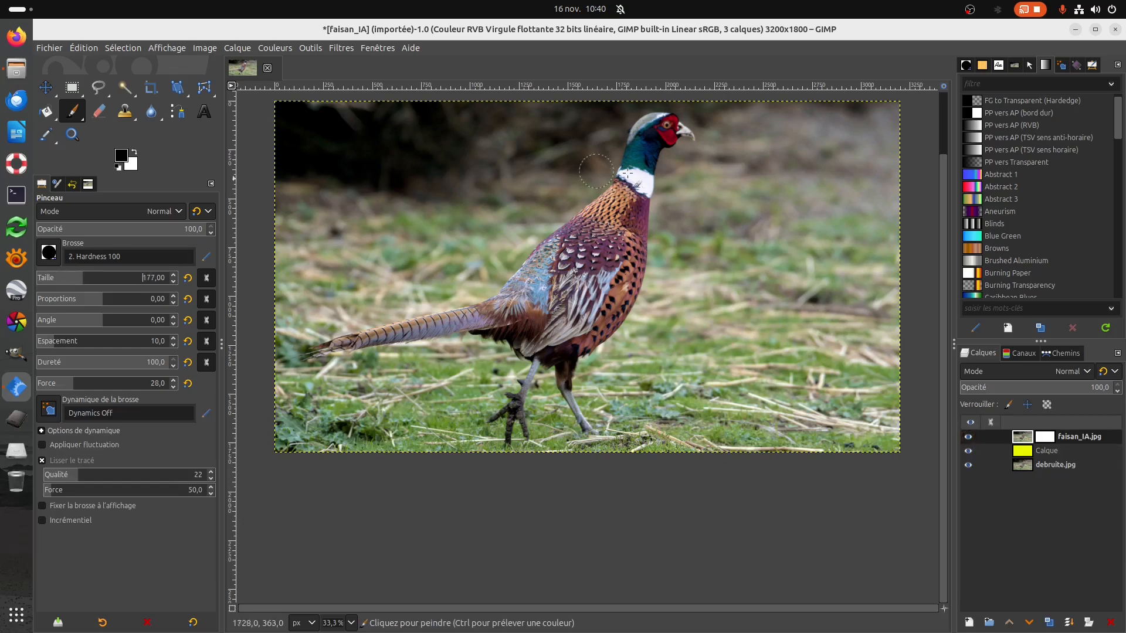
Try a black S-shaped stroke across the pheasant directly on the faisan_IA.jpg layer's image, and undo it.
mouse_move(739, 183)
mouse_down()
mouse_move(551, 183)
mouse_move(473, 225)
mouse_move(622, 293)
mouse_move(766, 325)
mouse_move(708, 366)
mouse_move(483, 410)
mouse_up()
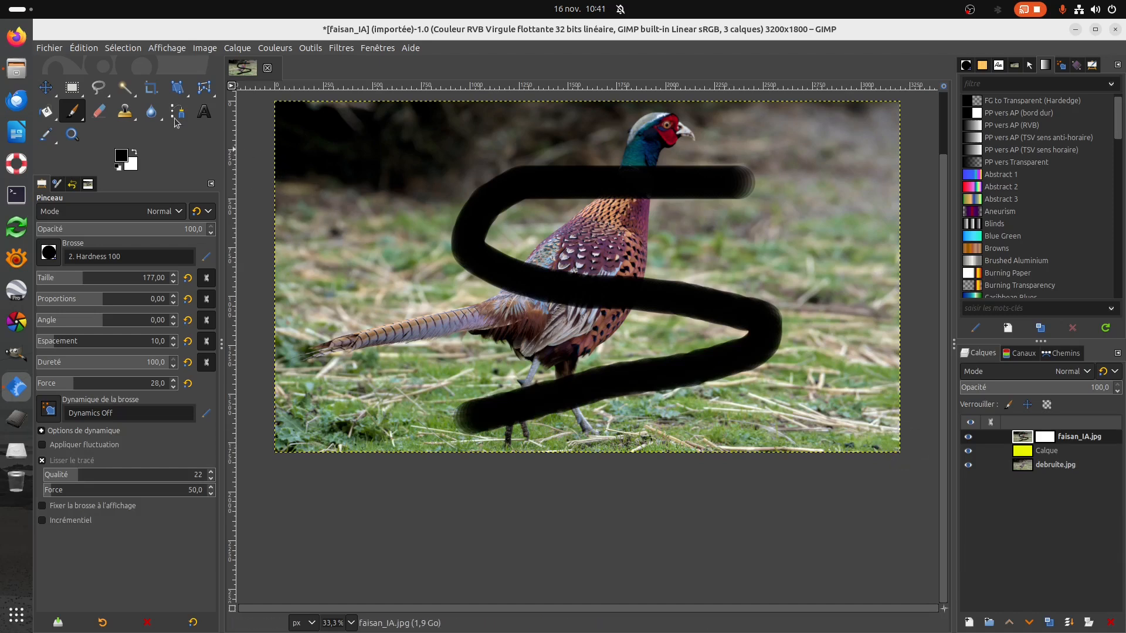
click(89, 50)
click(117, 64)
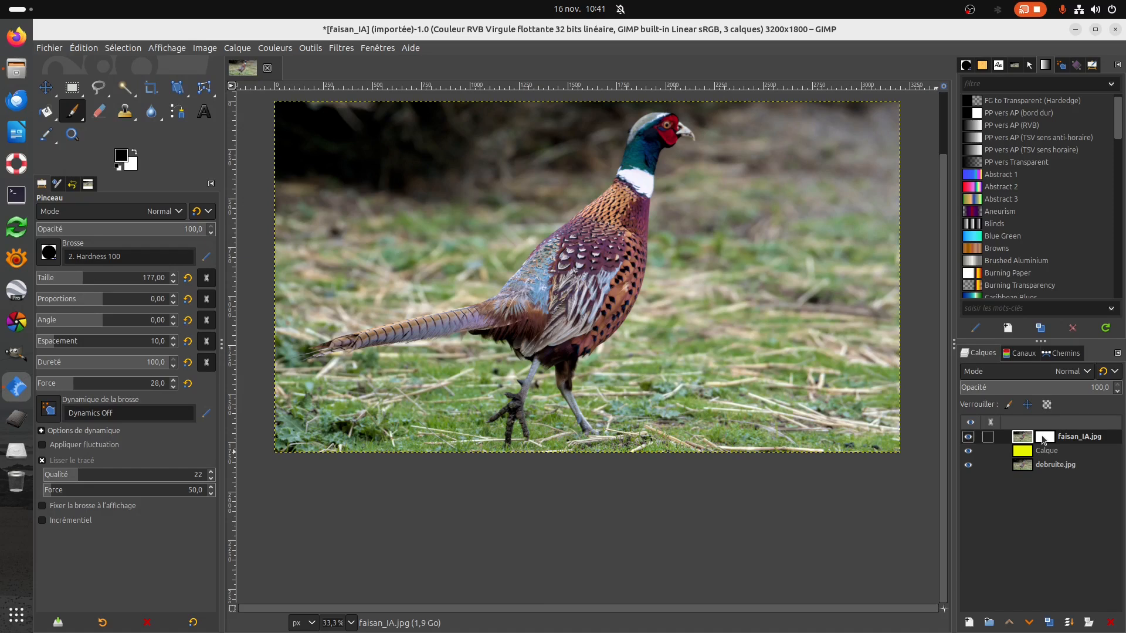
Paint a black S-shaped stroke across the pheasant on the faisan_IA.jpg layer mask.
click(1044, 438)
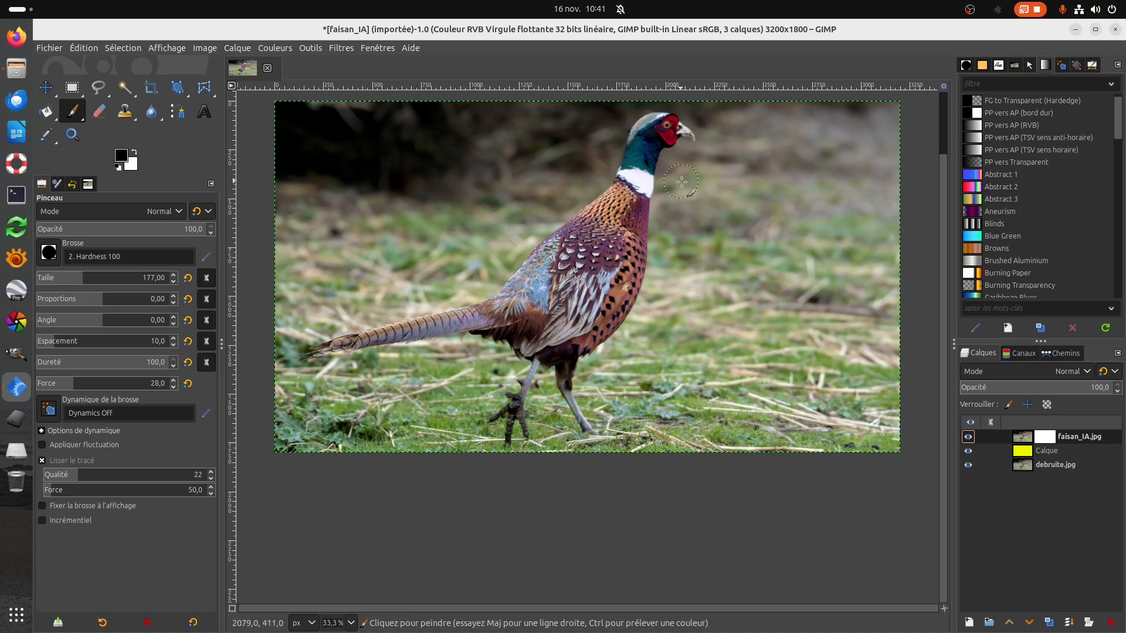
click(728, 187)
mouse_move(728, 187)
mouse_down()
mouse_move(504, 183)
mouse_move(587, 274)
mouse_move(727, 331)
mouse_move(534, 389)
mouse_move(453, 391)
mouse_up()
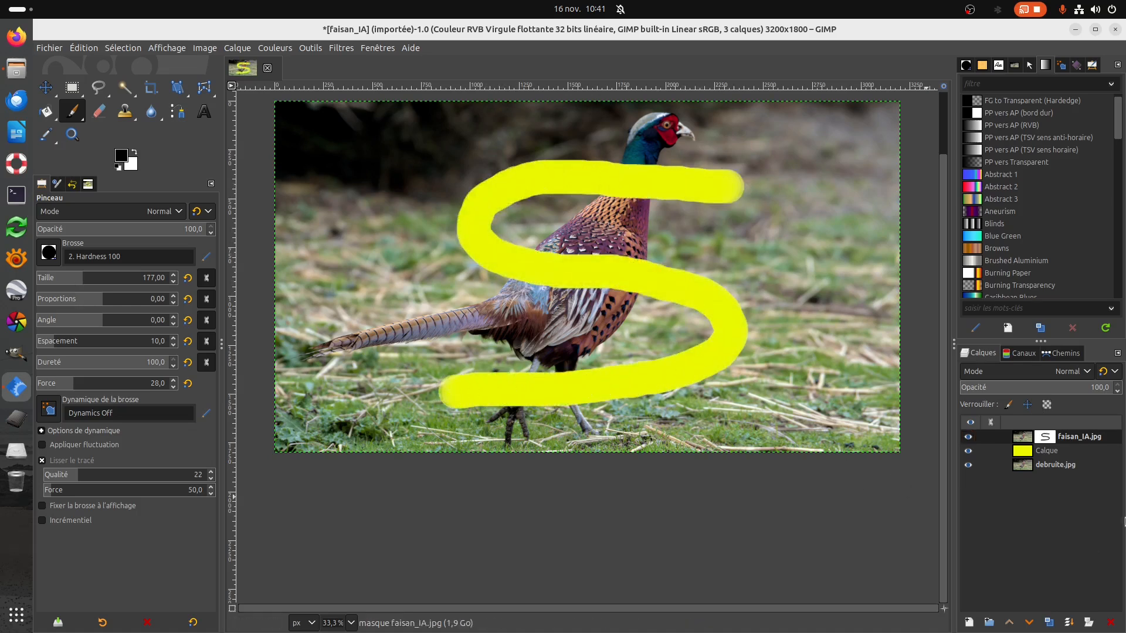
Display the faisan_IA.jpg layer mask on its own to examine the painted stroke, and return to the normal image view.
right_click(1053, 441)
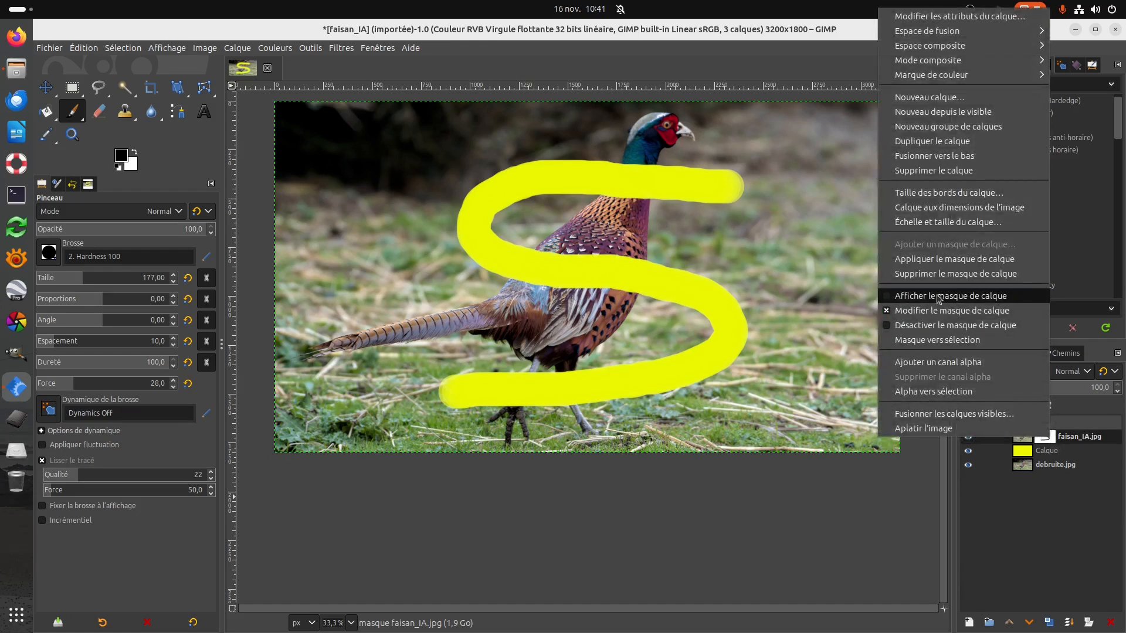
click(937, 295)
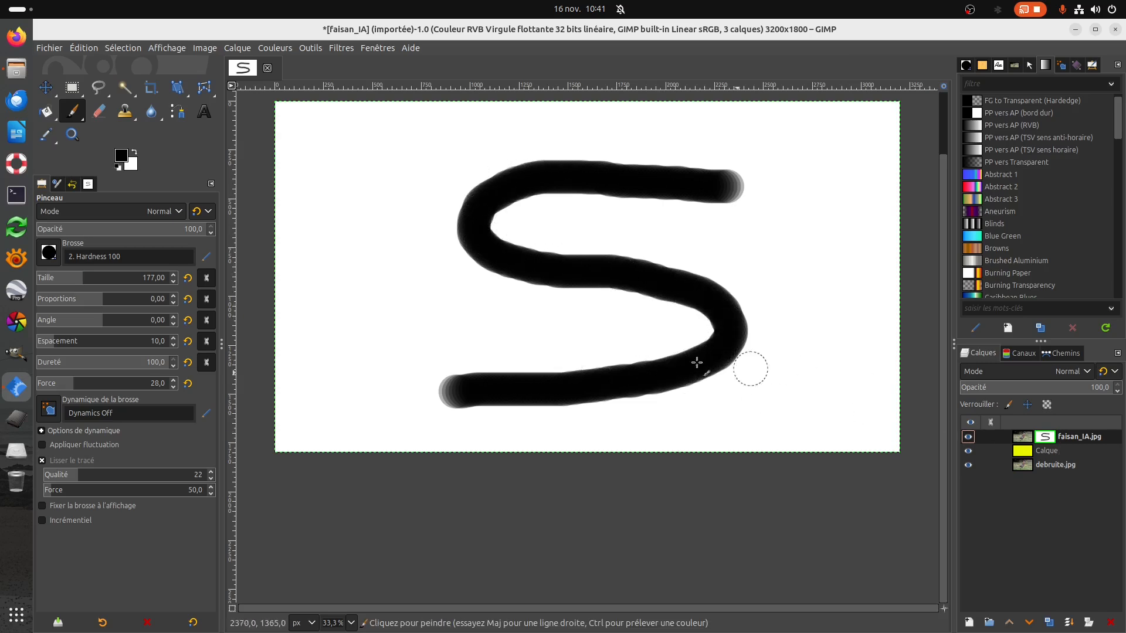
right_click(1048, 440)
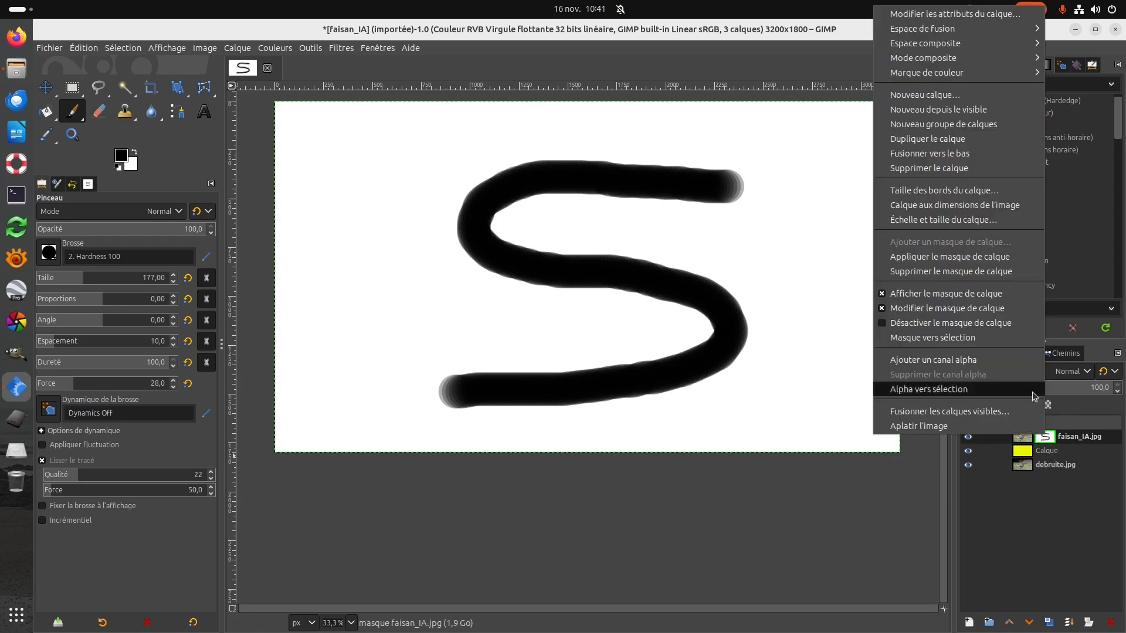
click(885, 295)
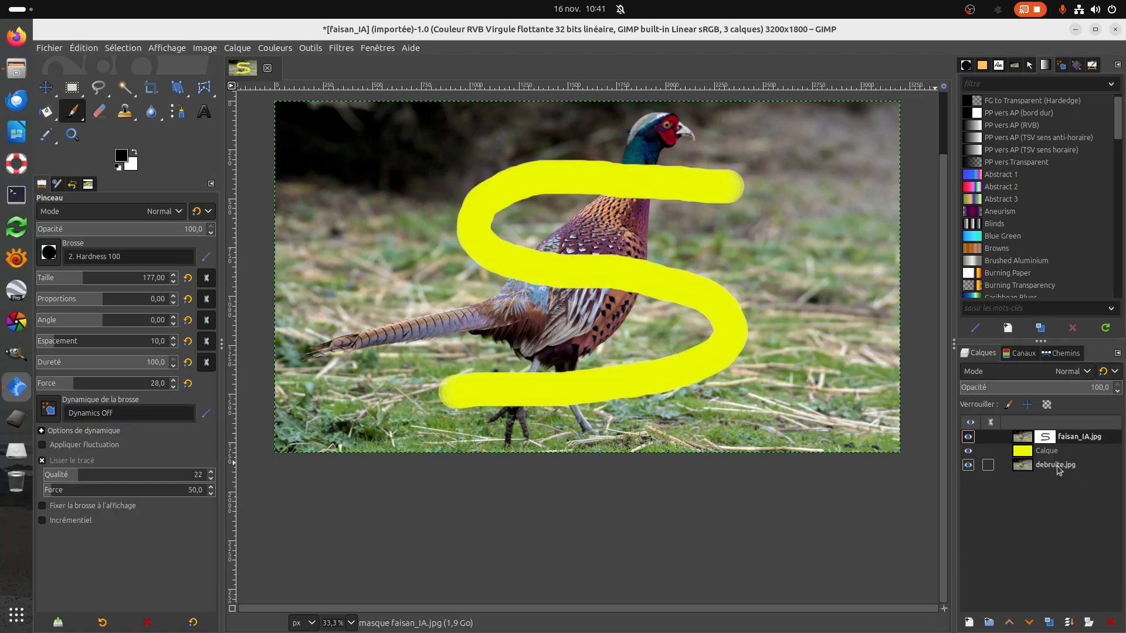
Undo and redo the last change to the layer mask's display.
click(81, 48)
click(94, 64)
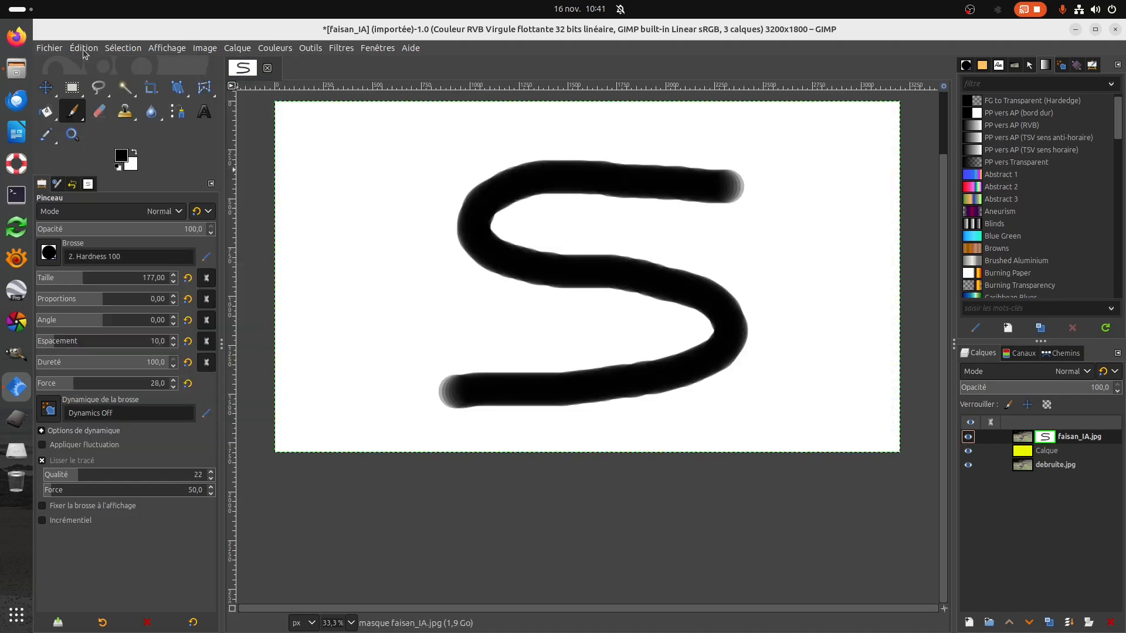
click(83, 49)
click(117, 78)
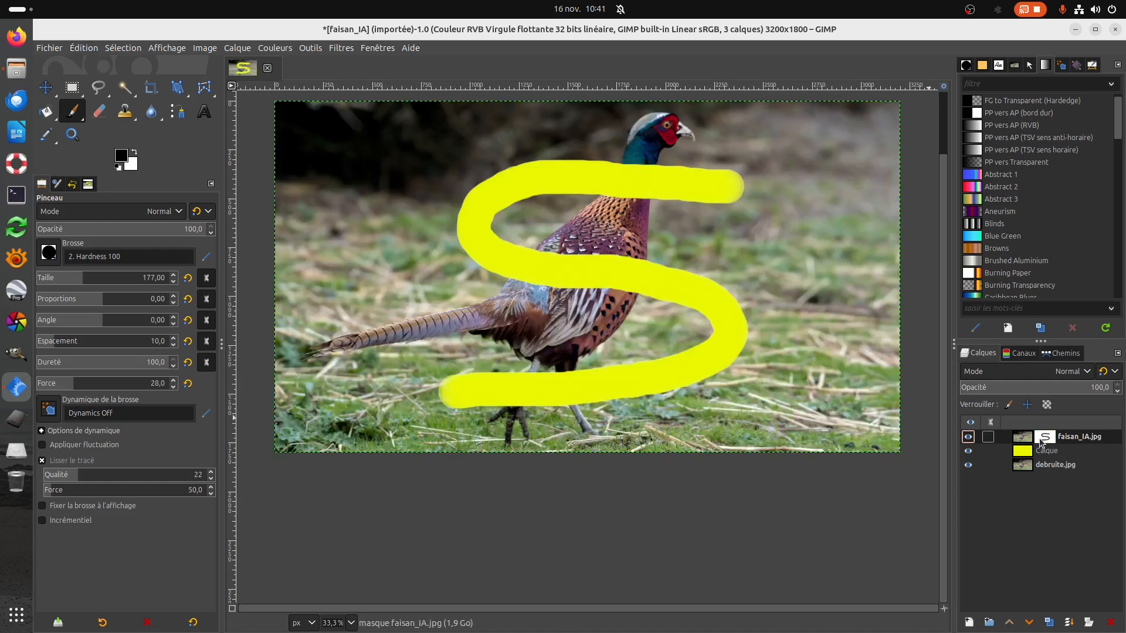
Delete the layer mask from the faisan_IA.jpg layer.
right_click(1041, 441)
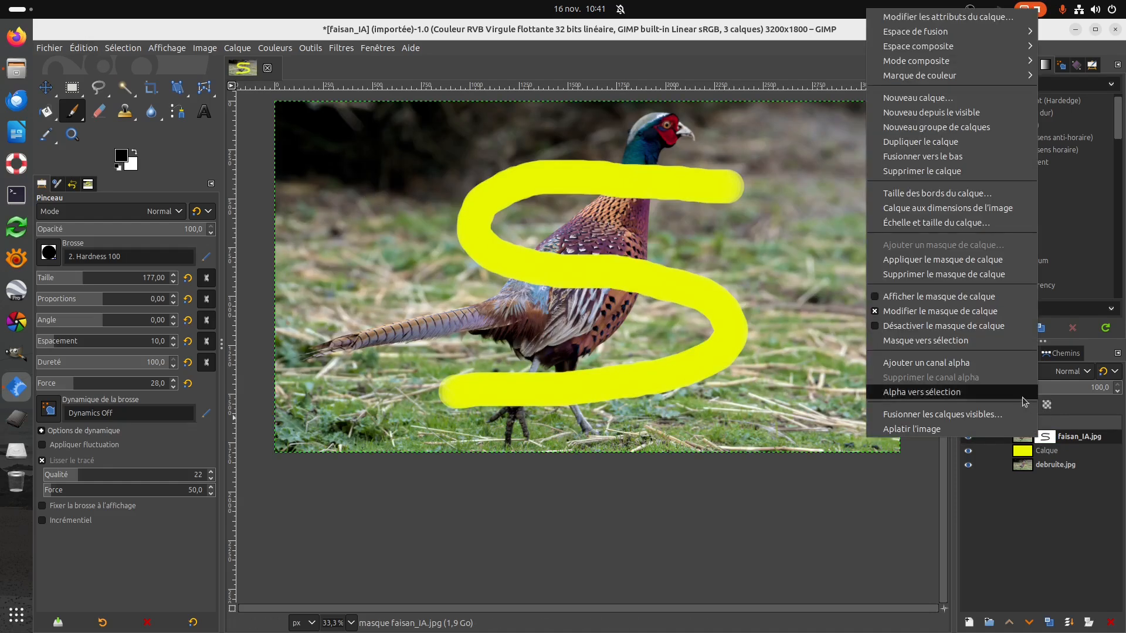
click(904, 276)
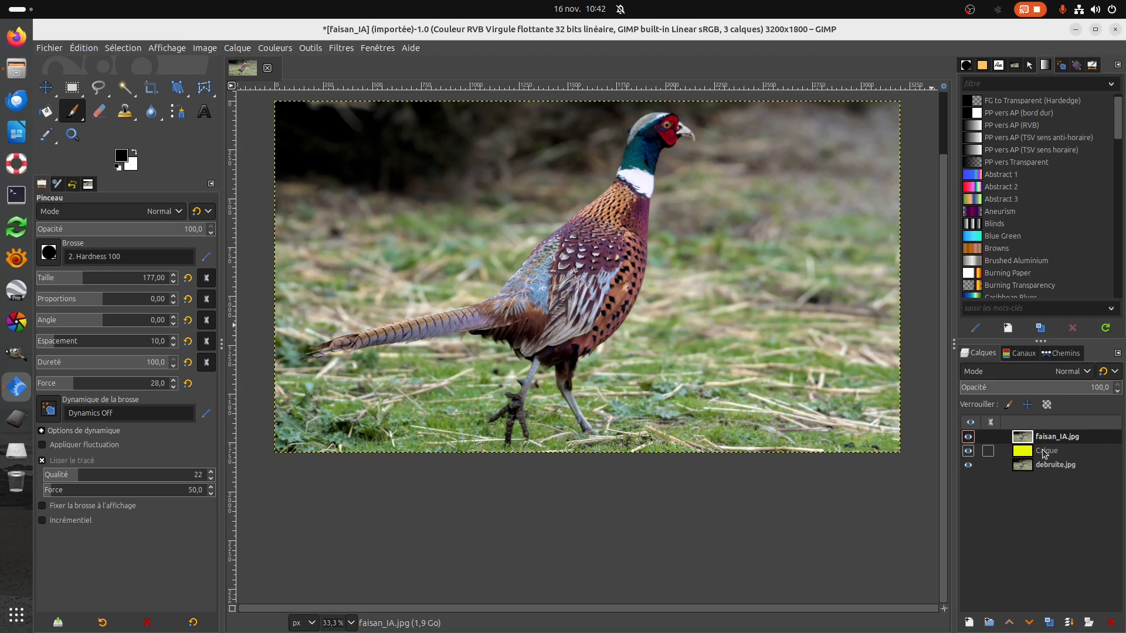
Delete the yellow layer between faisan_IA.jpg and debruite.jpg.
right_click(1044, 452)
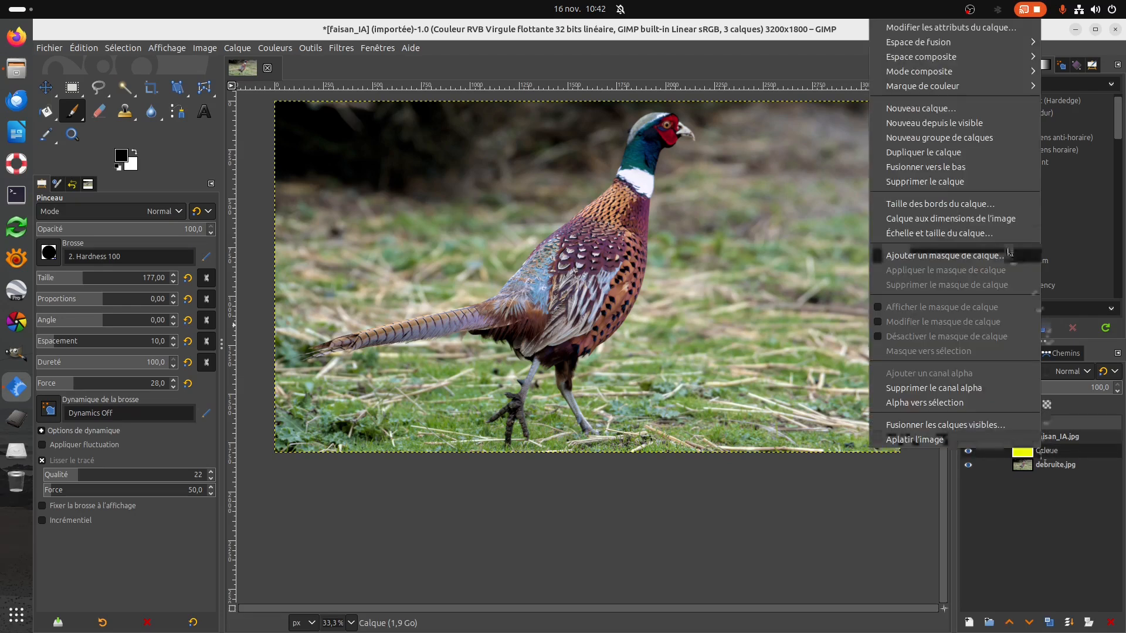
click(936, 183)
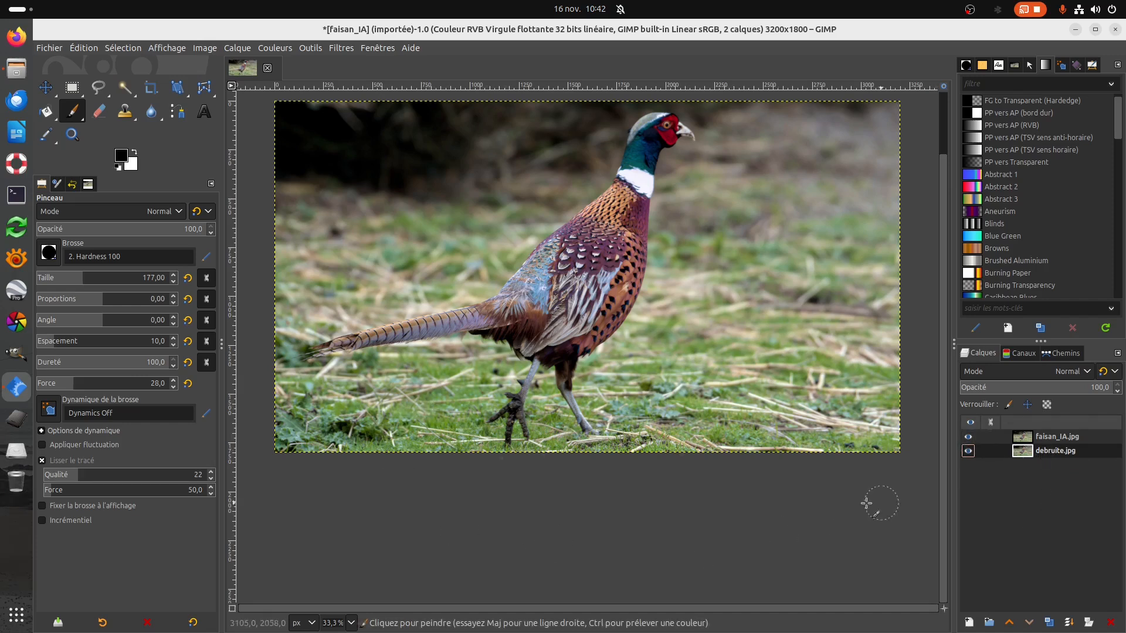
Outline the pheasant's tail, body and white collar with a closed Free Select polygon, leaving out the head and lower legs.
scroll(475, 333, up, 1)
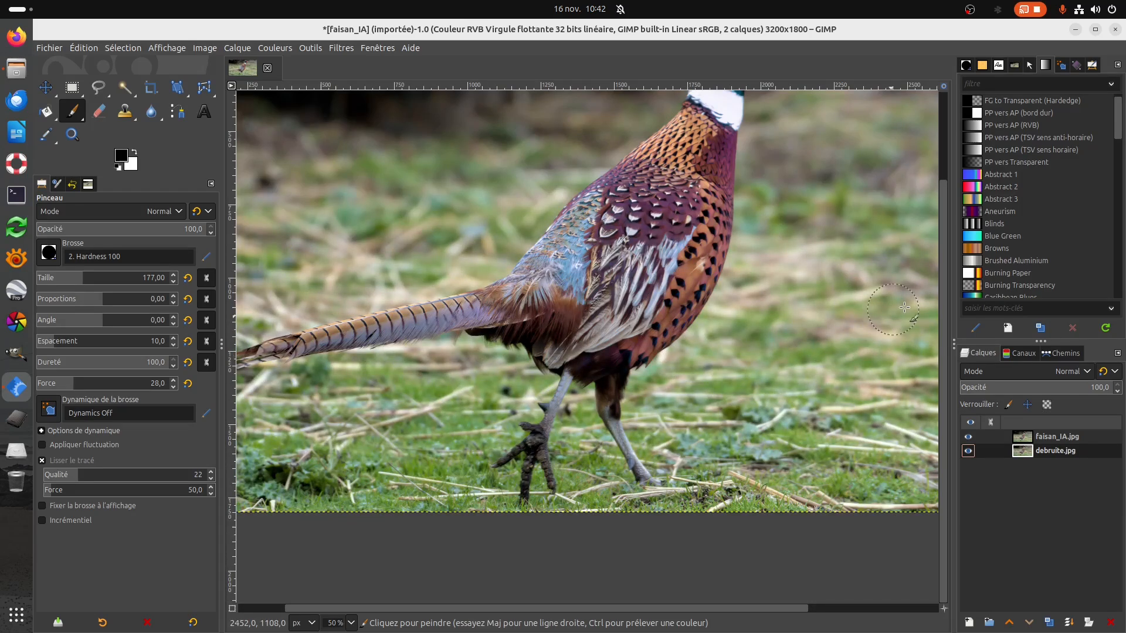
scroll(528, 382, up, 1)
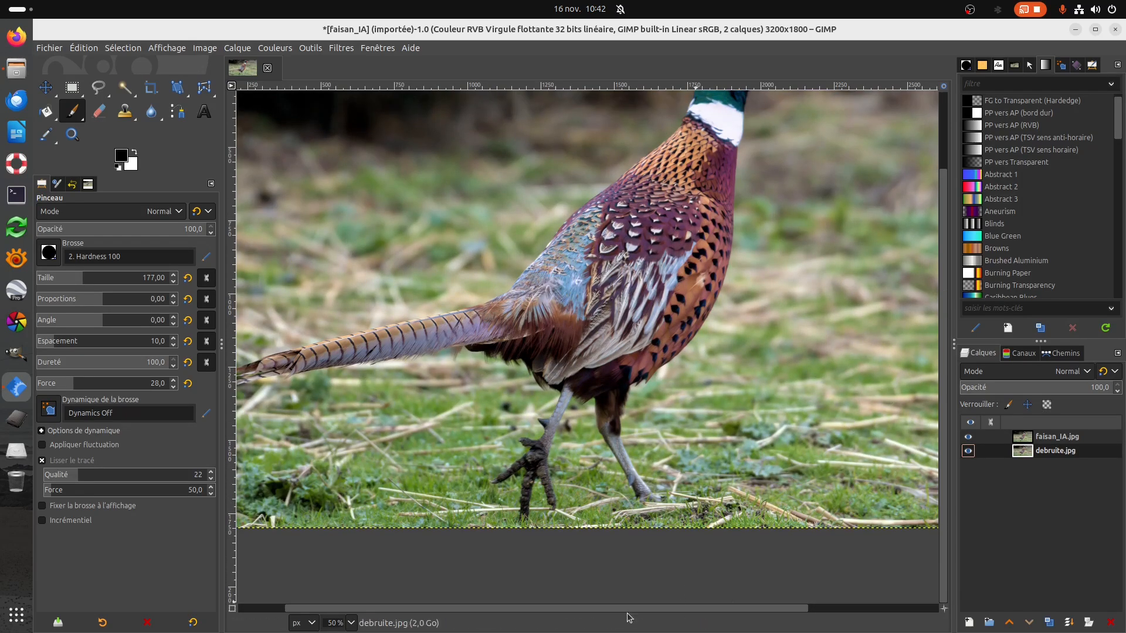
scroll(625, 612, left, 3)
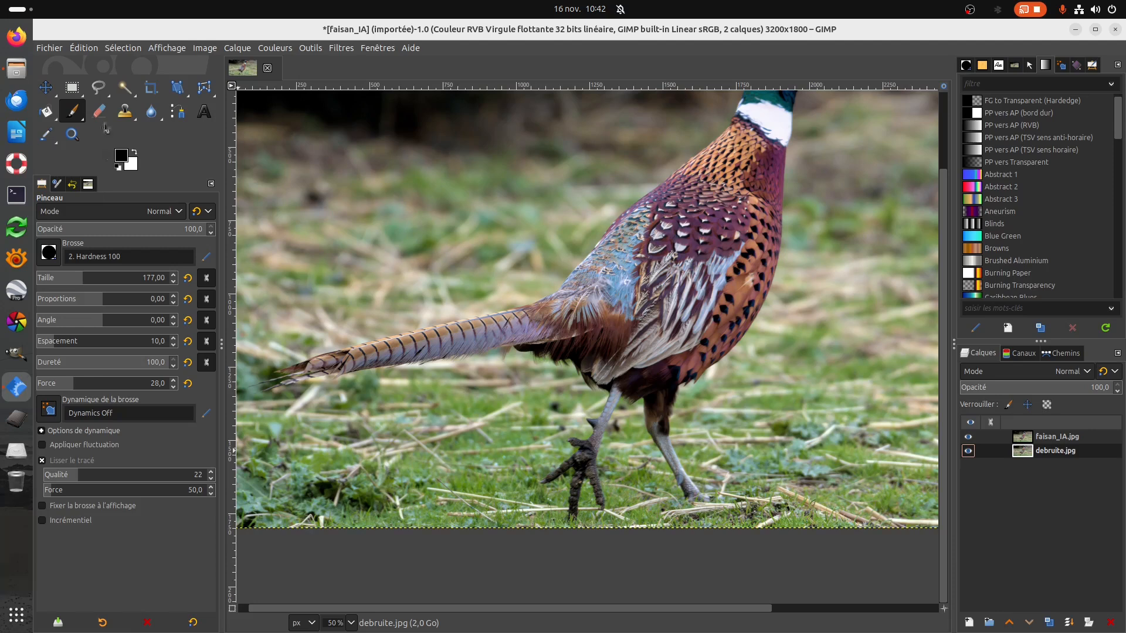
click(99, 88)
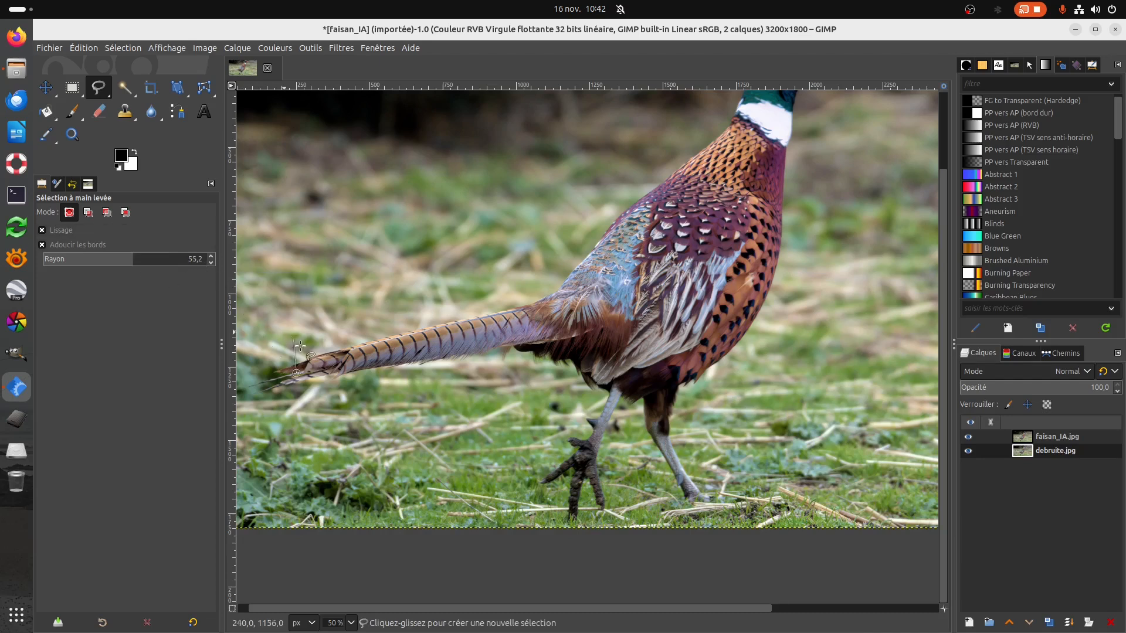
click(278, 371)
click(374, 344)
click(544, 301)
click(561, 292)
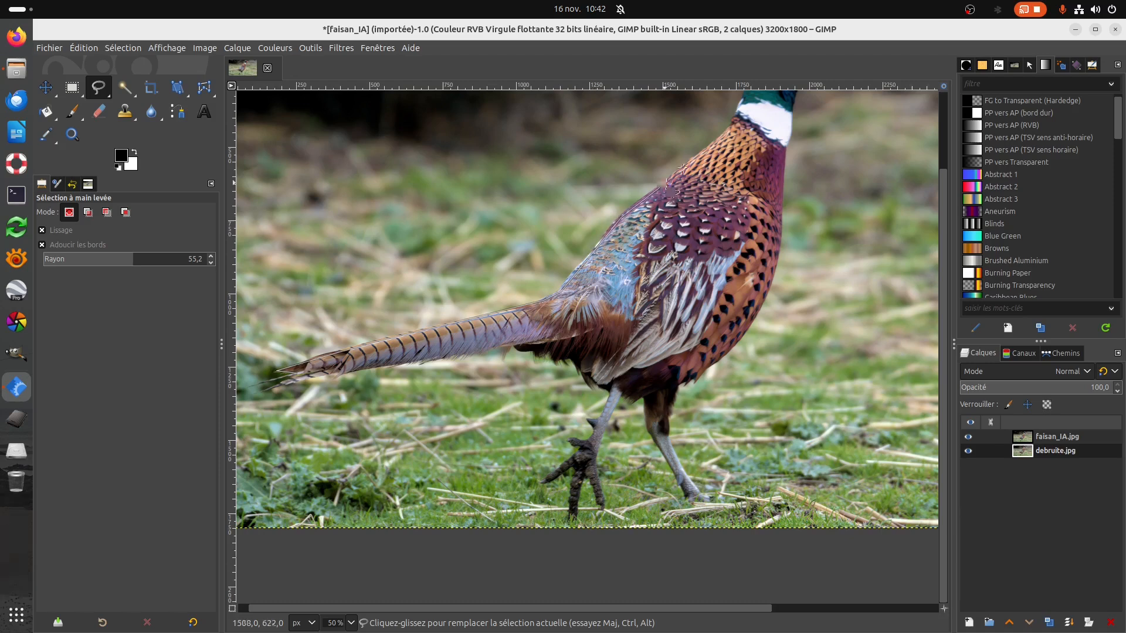
click(704, 149)
click(734, 121)
click(744, 95)
click(788, 108)
click(783, 153)
click(741, 337)
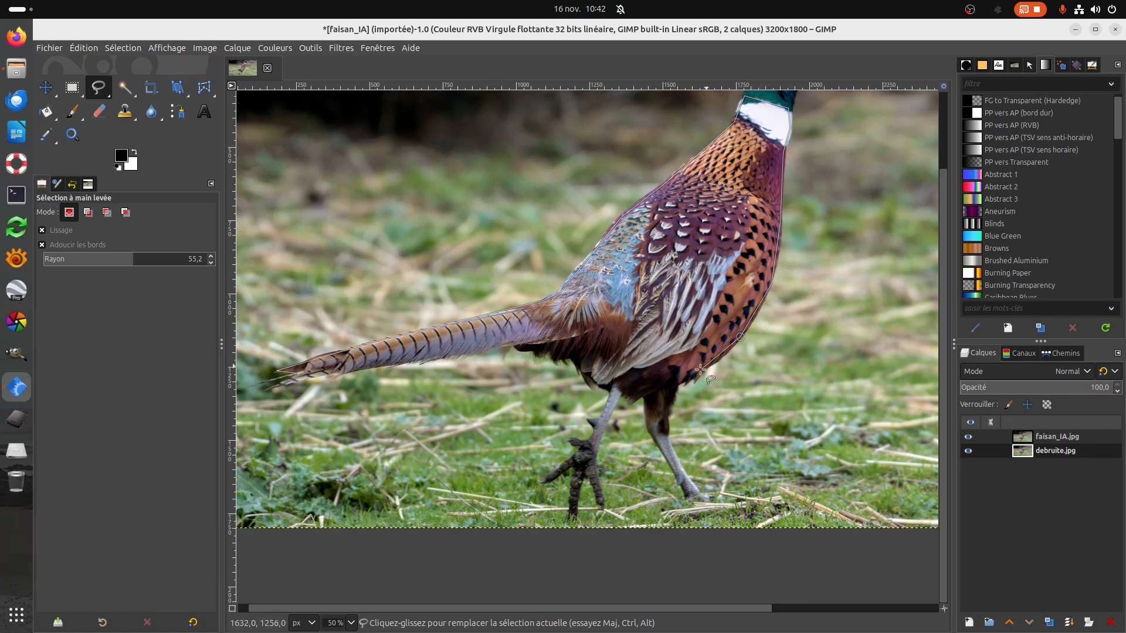
click(679, 385)
click(664, 419)
click(660, 422)
click(647, 423)
click(644, 396)
click(607, 382)
click(593, 373)
click(583, 369)
click(569, 360)
click(559, 359)
click(552, 362)
click(512, 344)
click(452, 351)
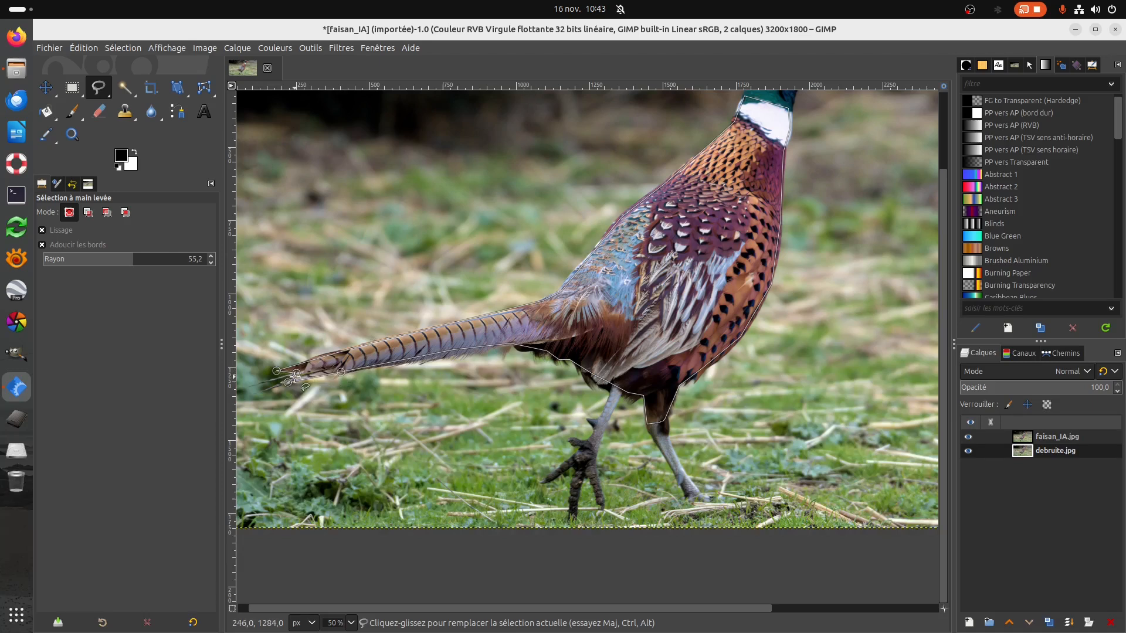
double_click(288, 383)
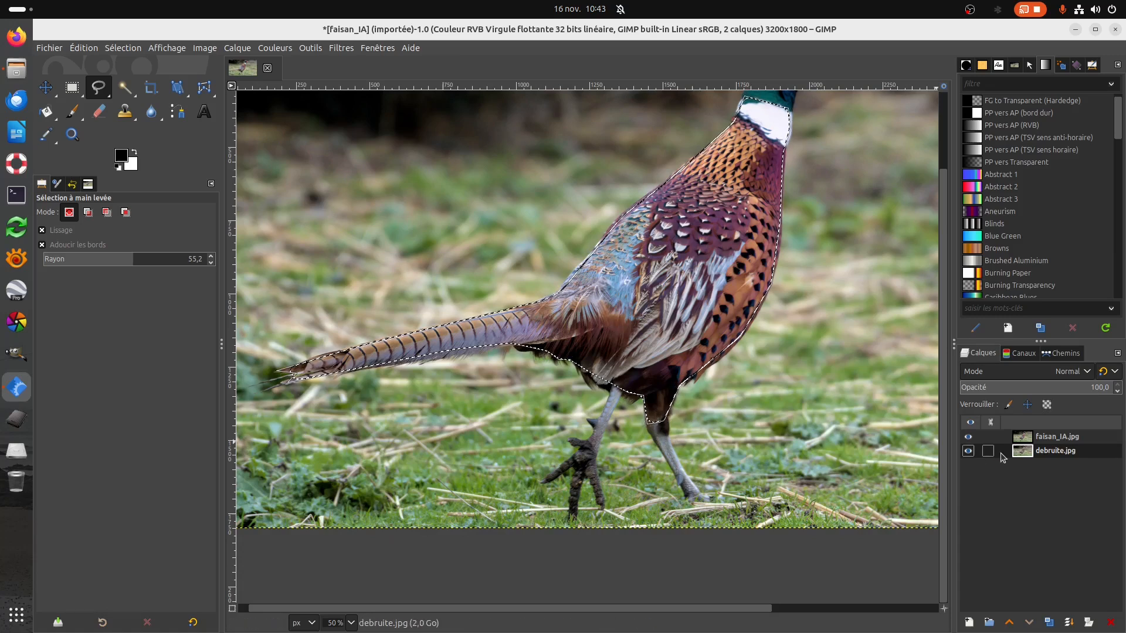
Add a layer mask to faisan_IA.jpg, initialised from the selection with the mask inverted.
right_click(1047, 436)
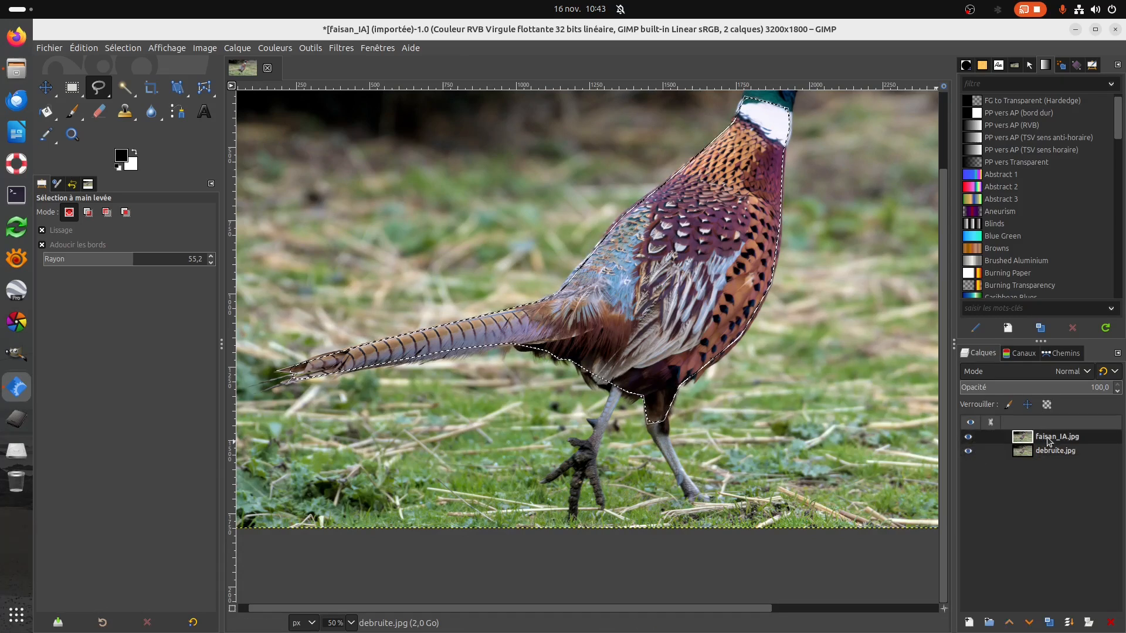
click(950, 241)
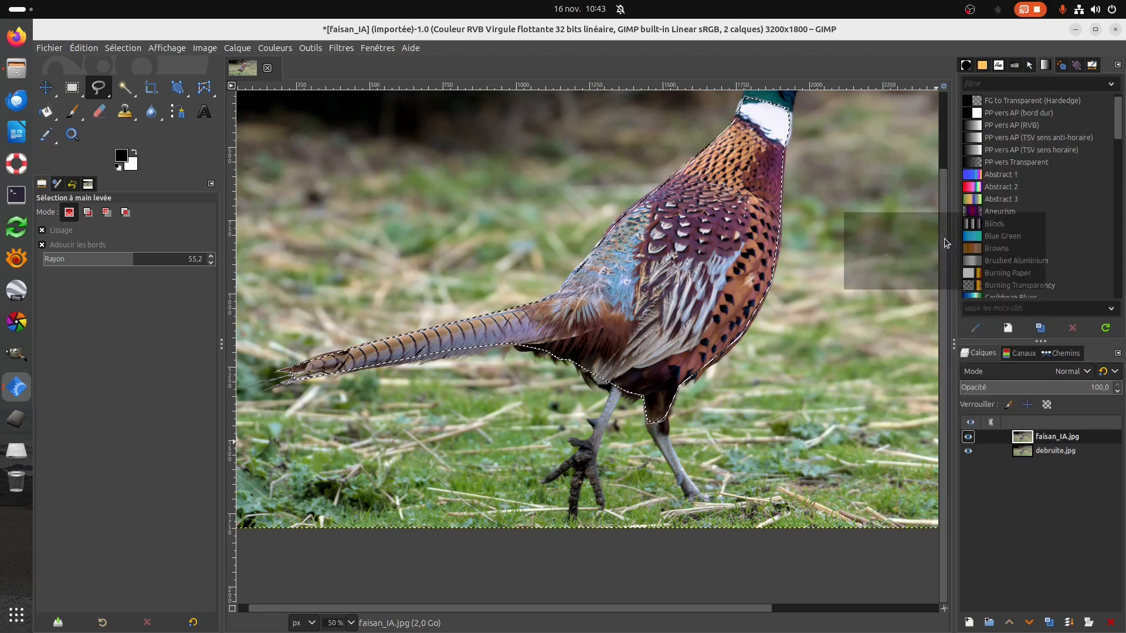
click(866, 320)
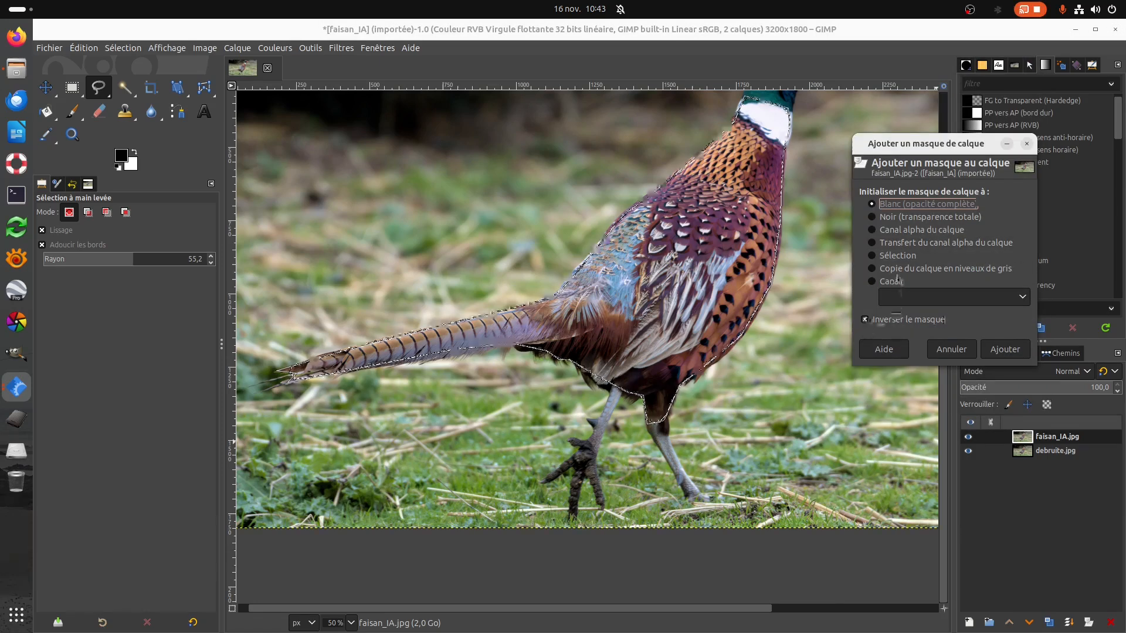
click(873, 256)
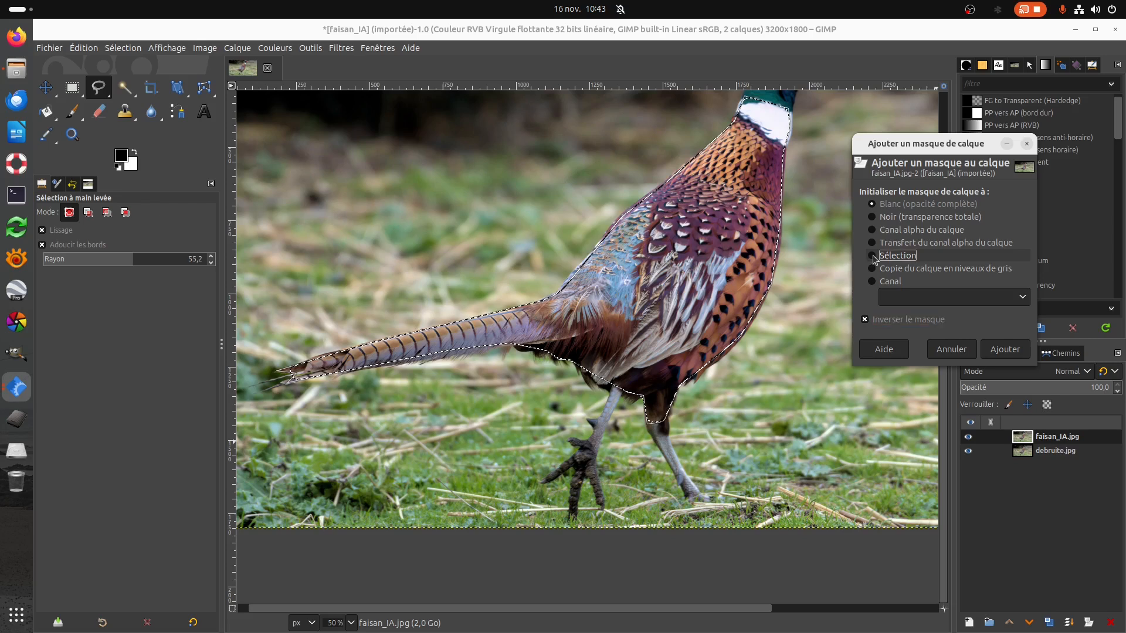
click(1005, 350)
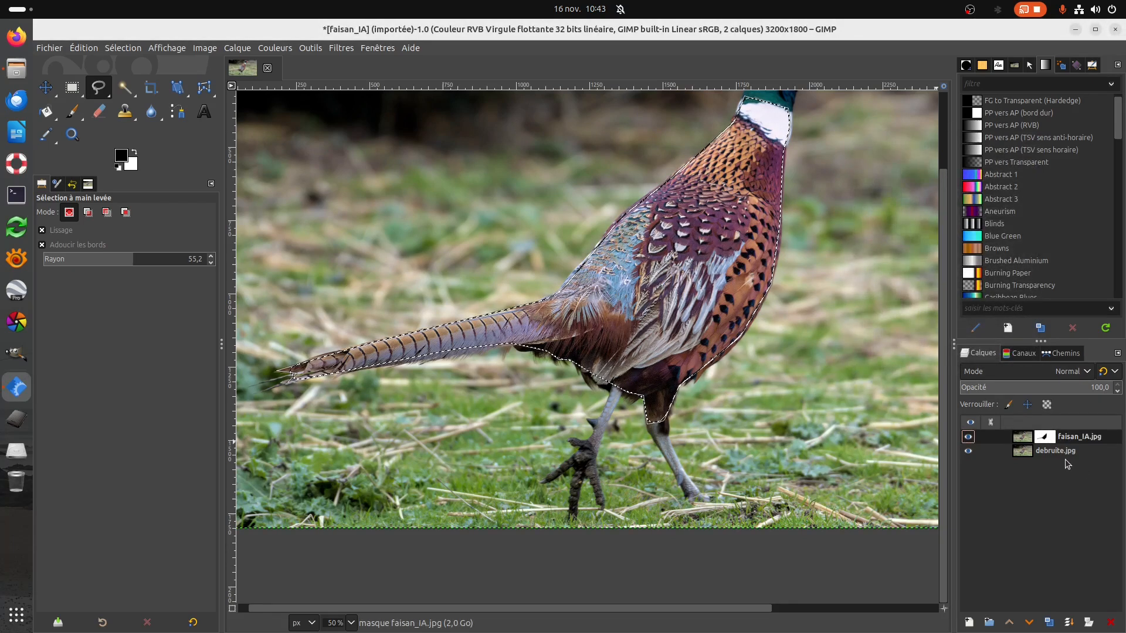
Display the faisan_IA.jpg layer mask and lighten its black area with Levels, raising the low output level to 32.69.
right_click(1041, 441)
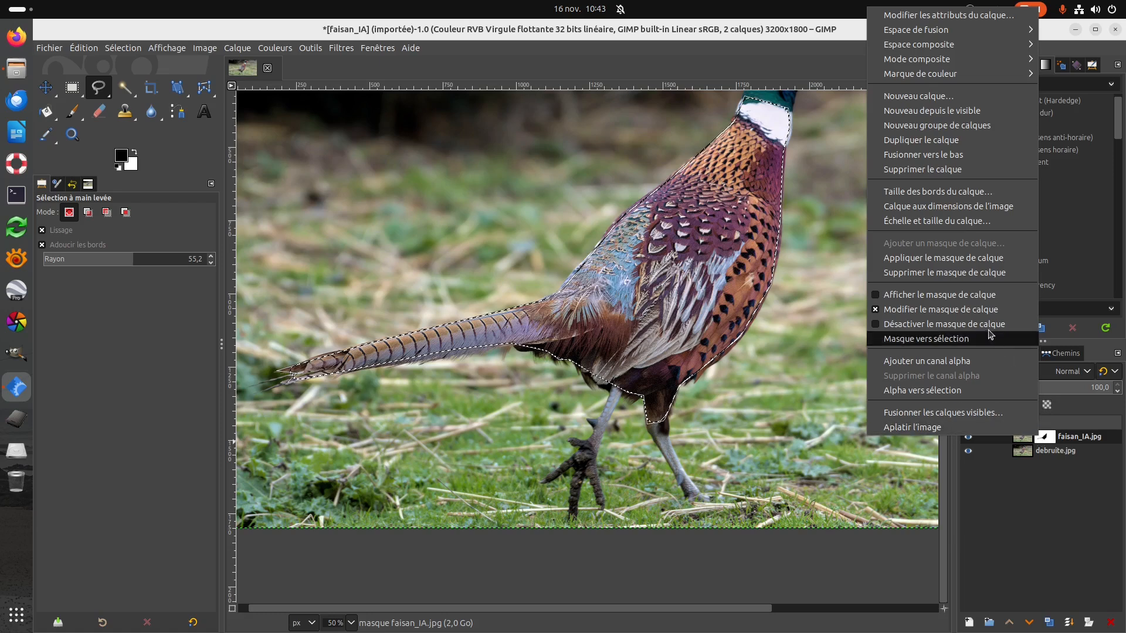
click(886, 295)
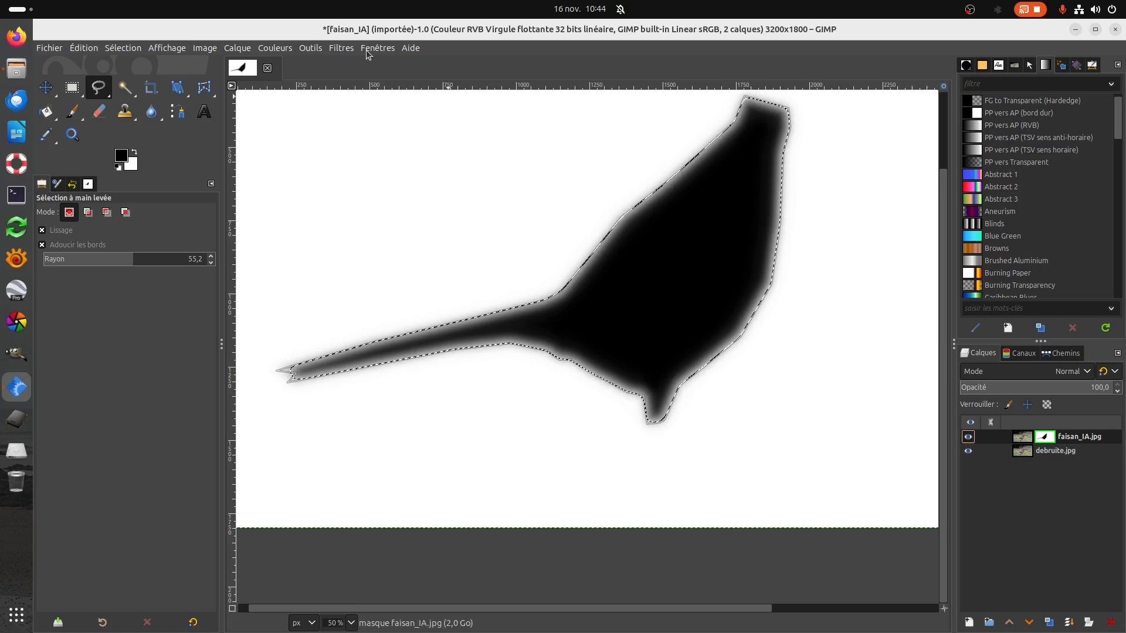
click(285, 51)
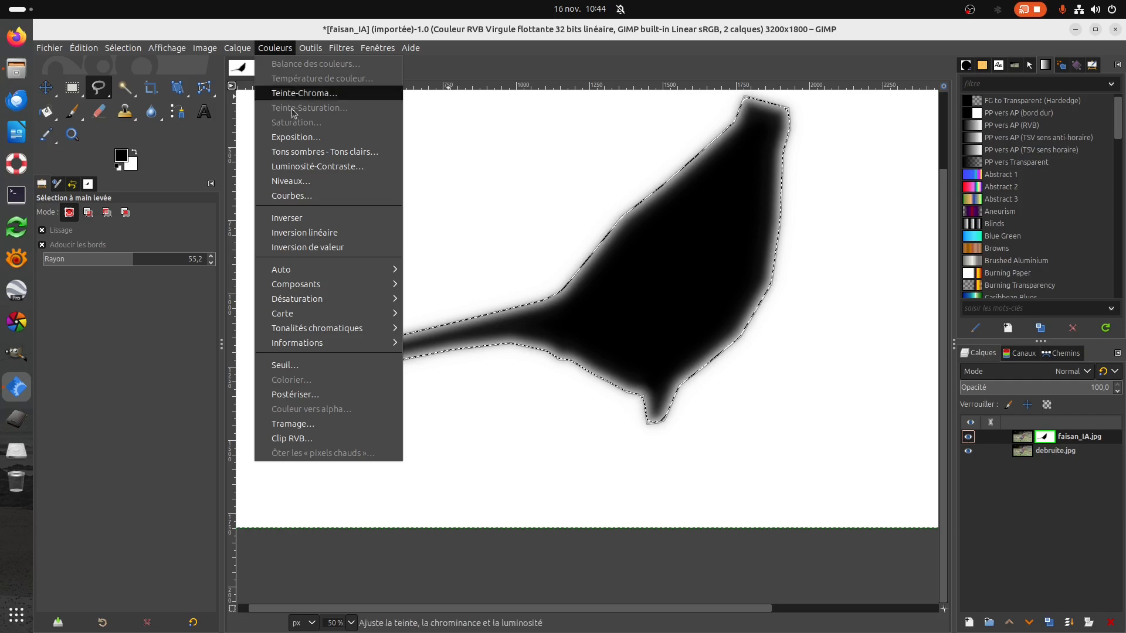
click(294, 183)
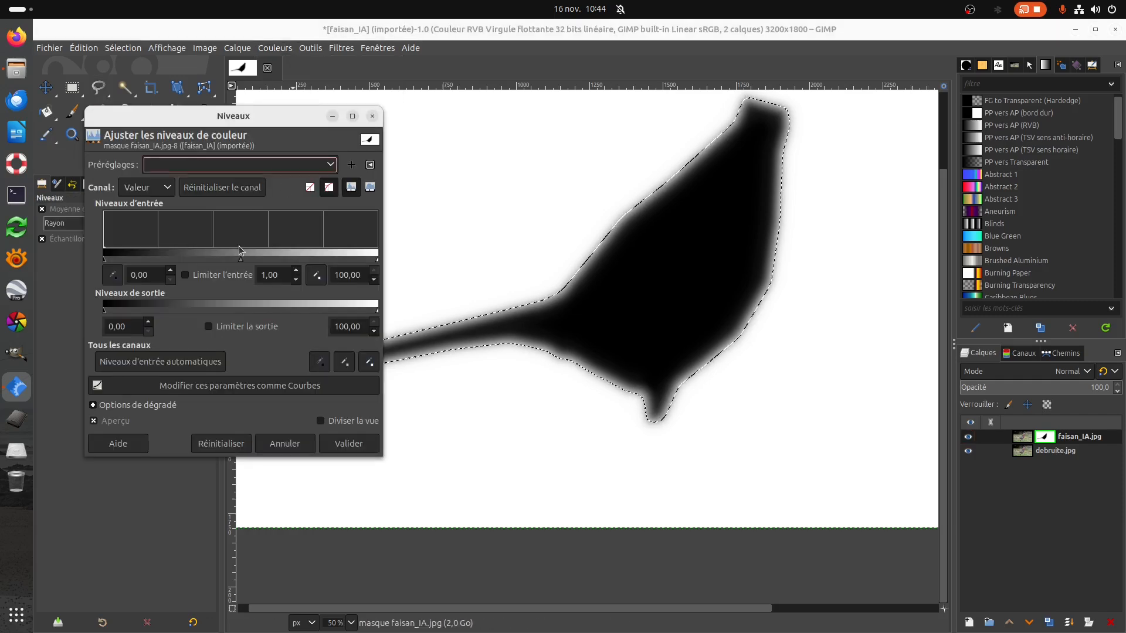
drag(108, 316, 176, 323)
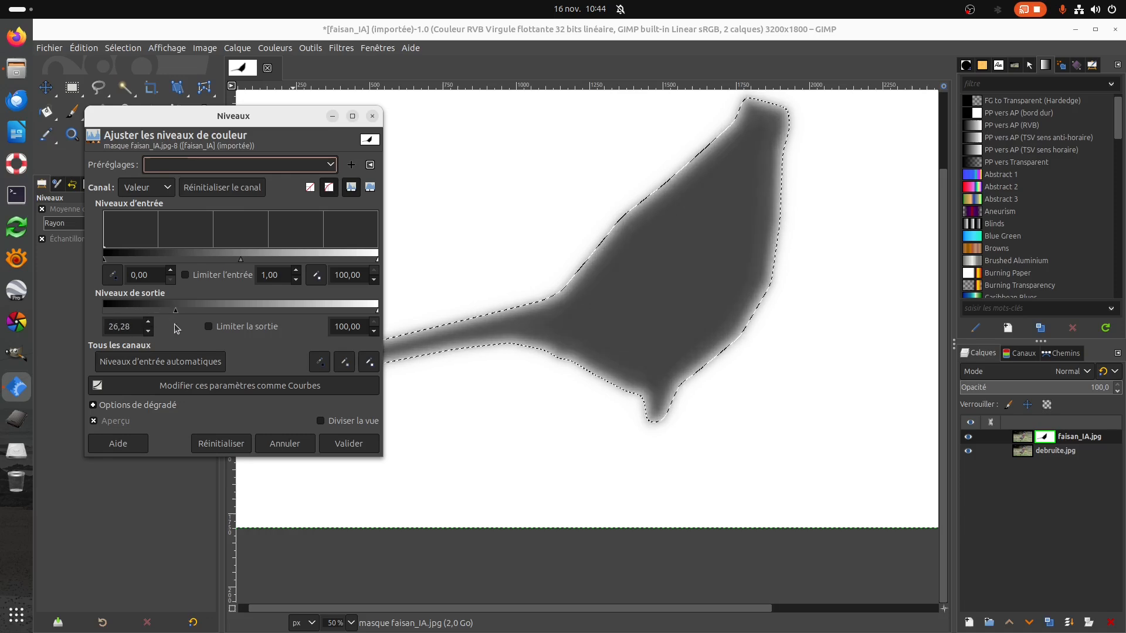
drag(174, 324, 195, 332)
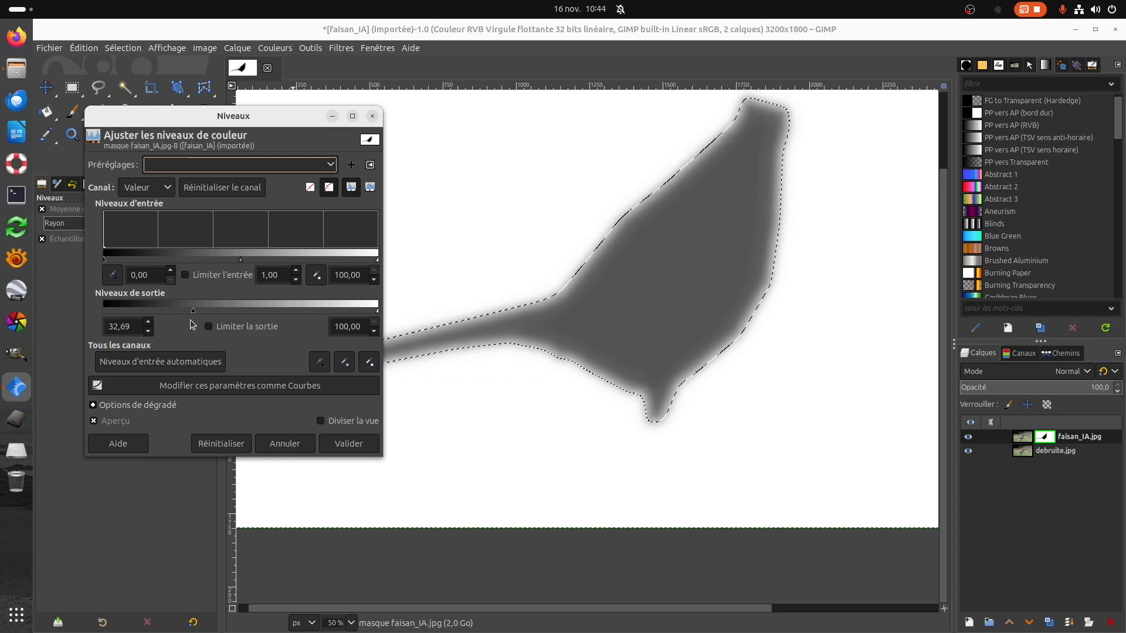
click(349, 444)
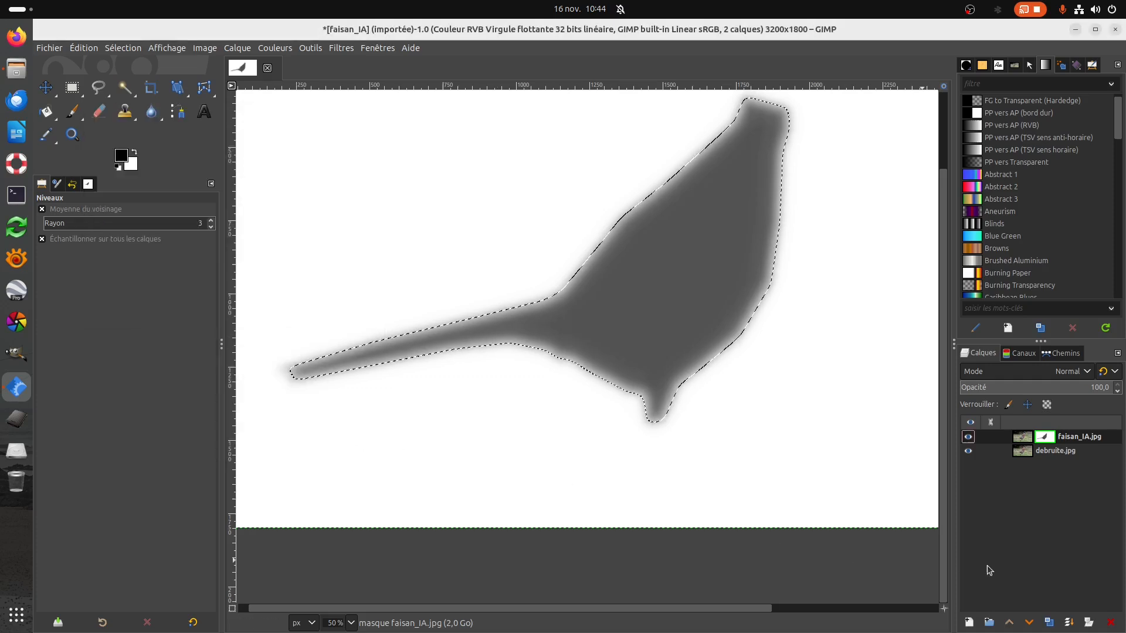
Stop displaying the faisan_IA.jpg layer mask on its own and remove the selection around the pheasant.
right_click(1053, 442)
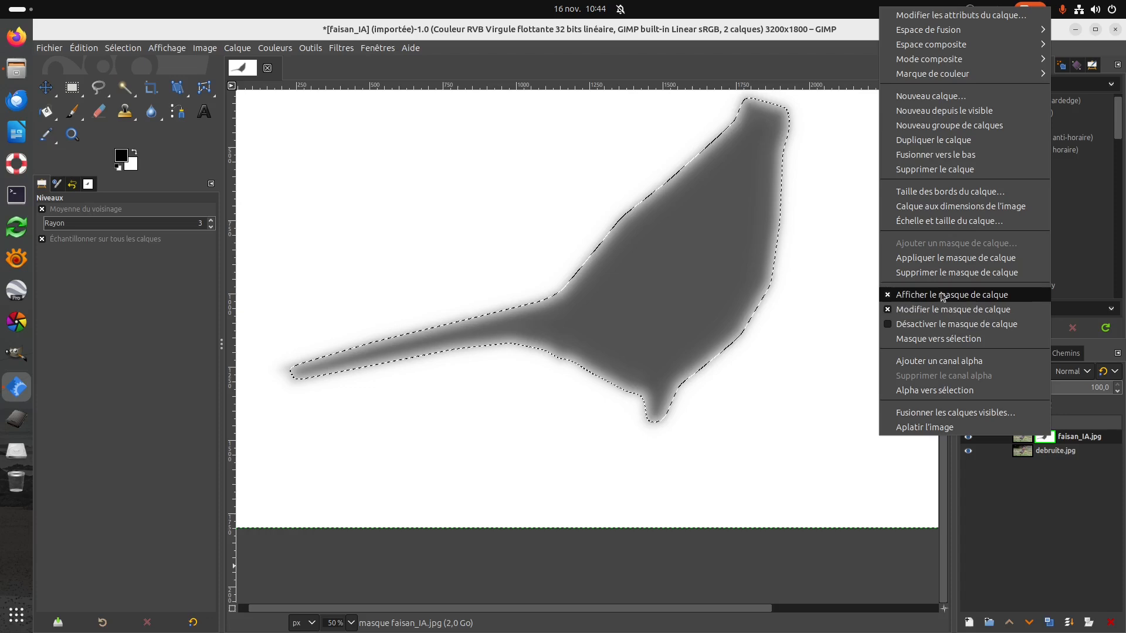
click(891, 296)
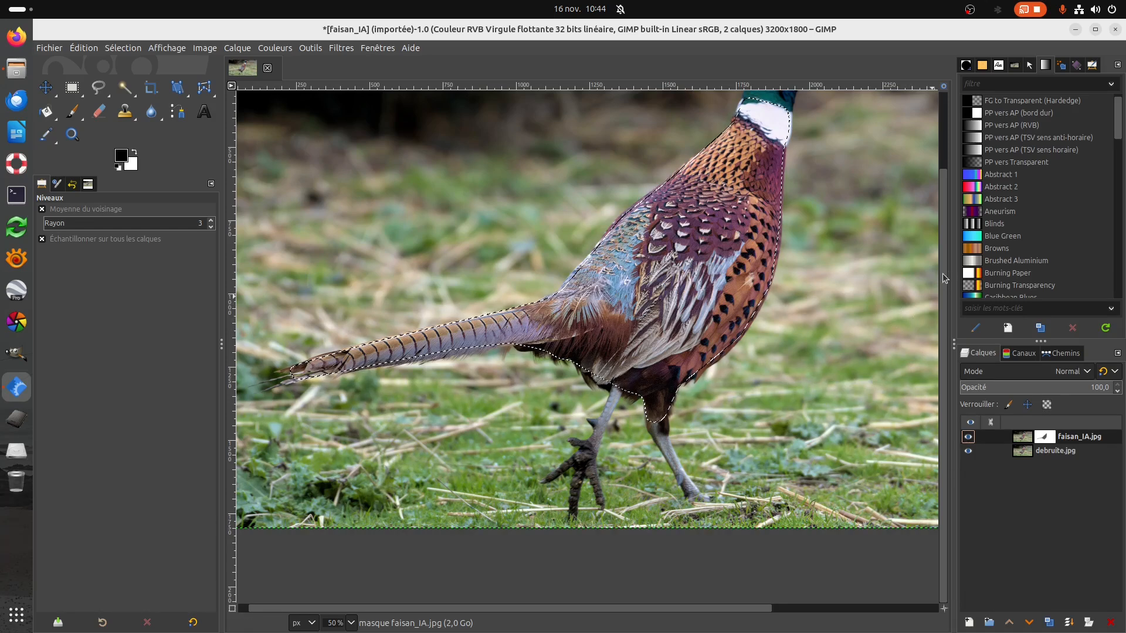
scroll(938, 277, up, 3)
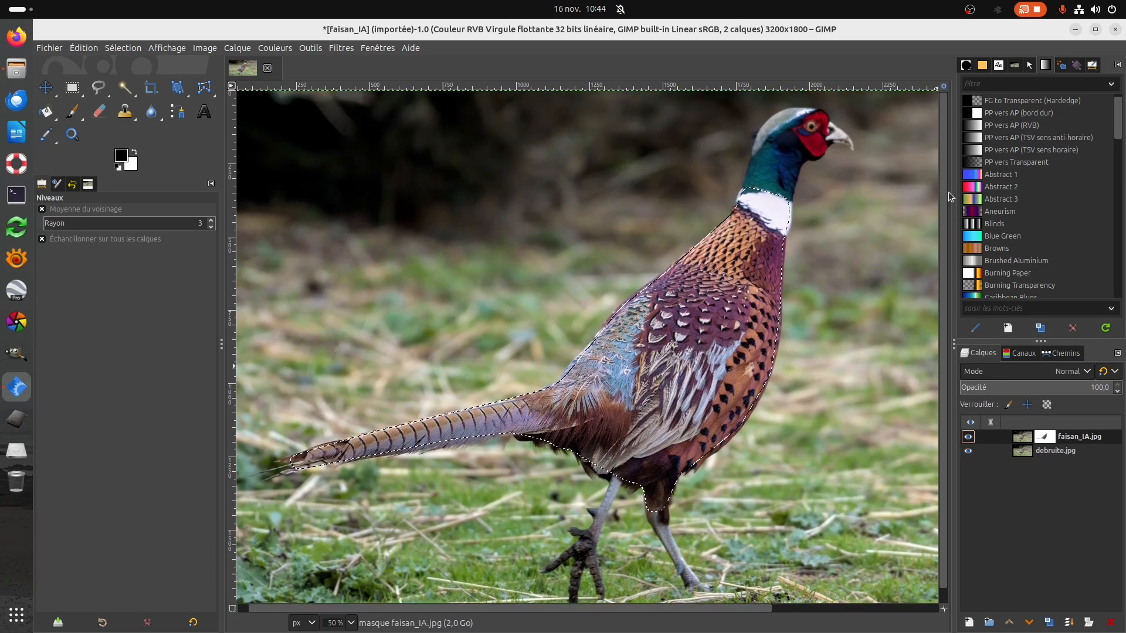
scroll(687, 608, right, 3)
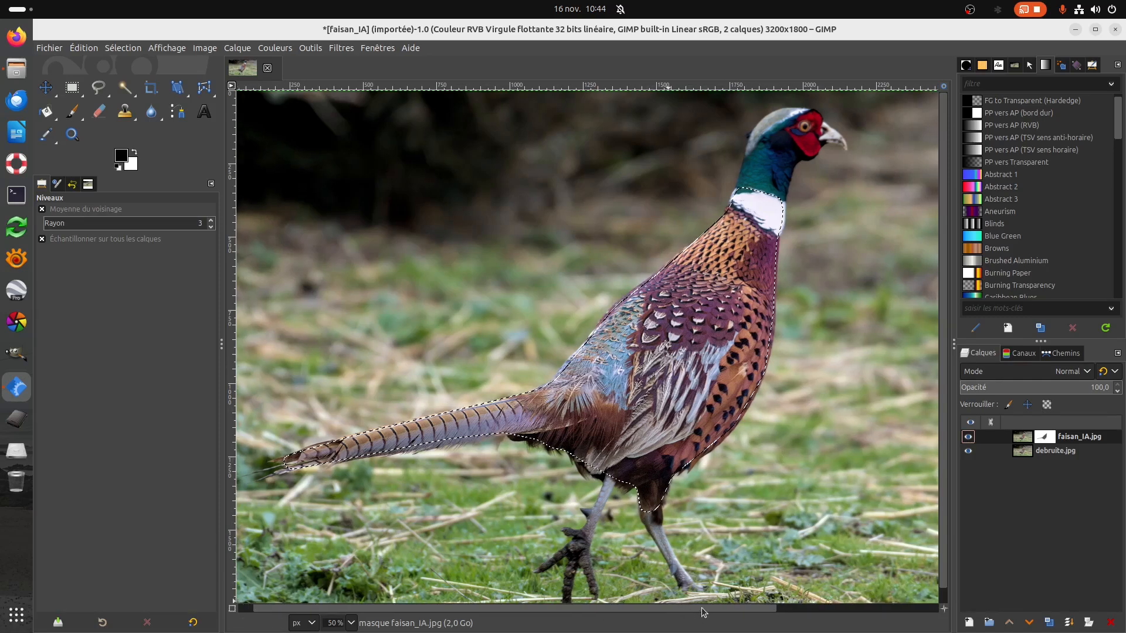
click(121, 48)
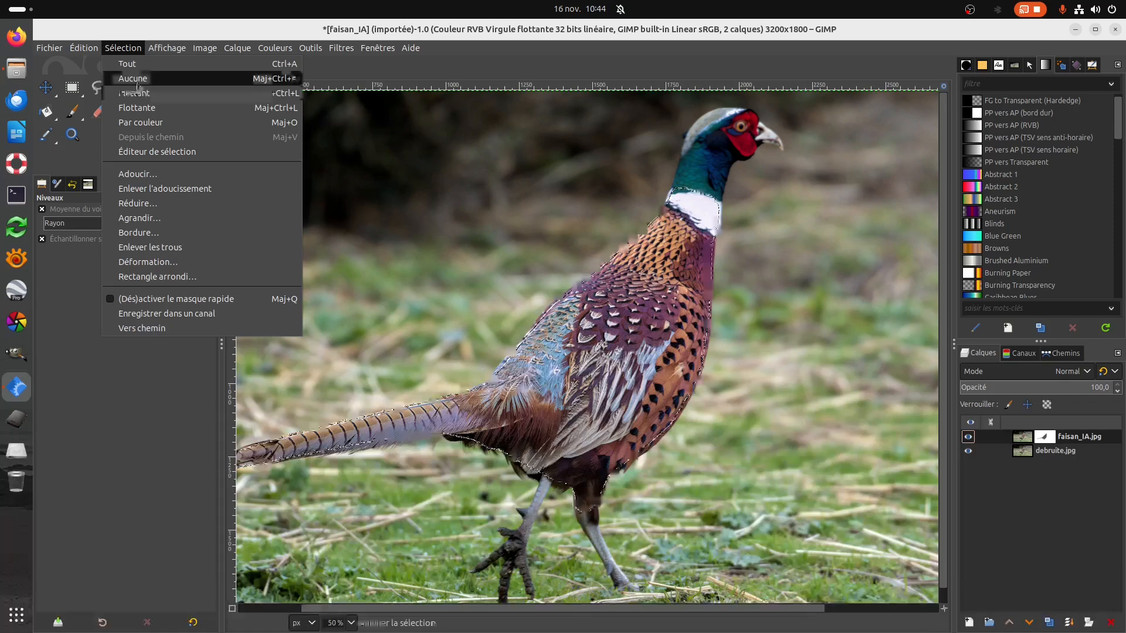
click(179, 78)
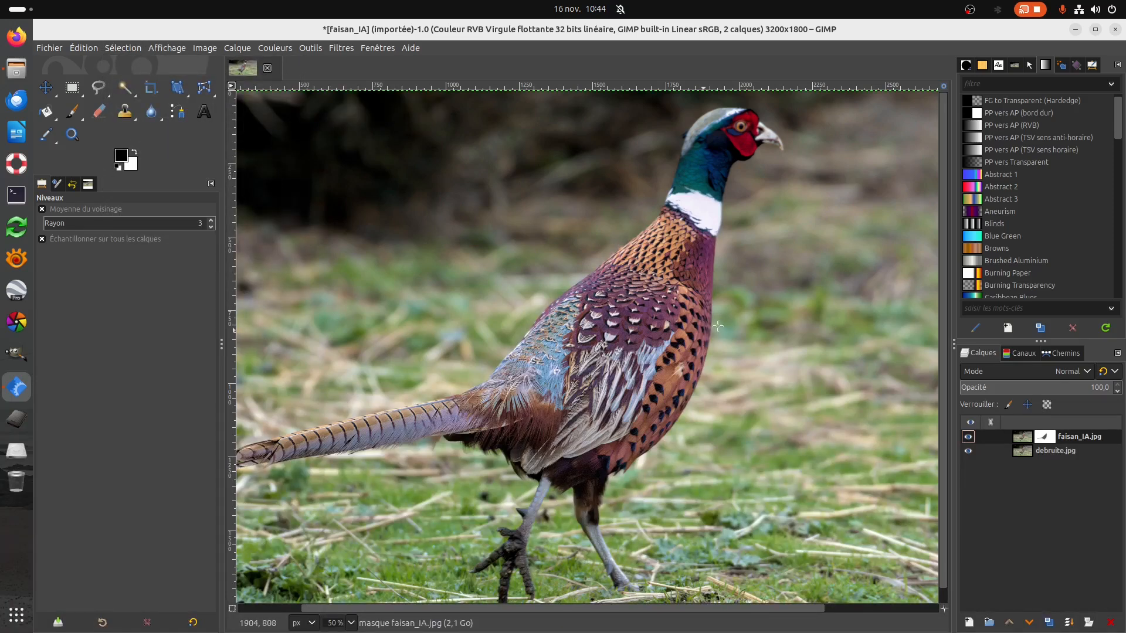
Set up the Paintbrush for work on the pheasant's head with brush 2. Hardness 075, size 18 and force 9.
scroll(725, 242, up, 4)
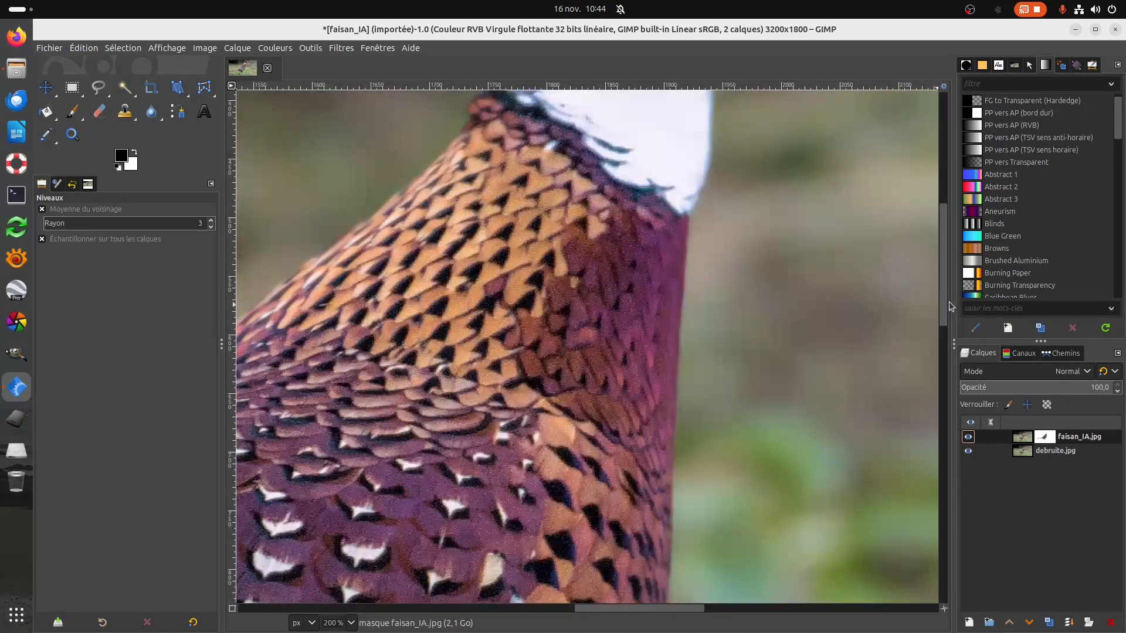
drag(945, 311, 945, 216)
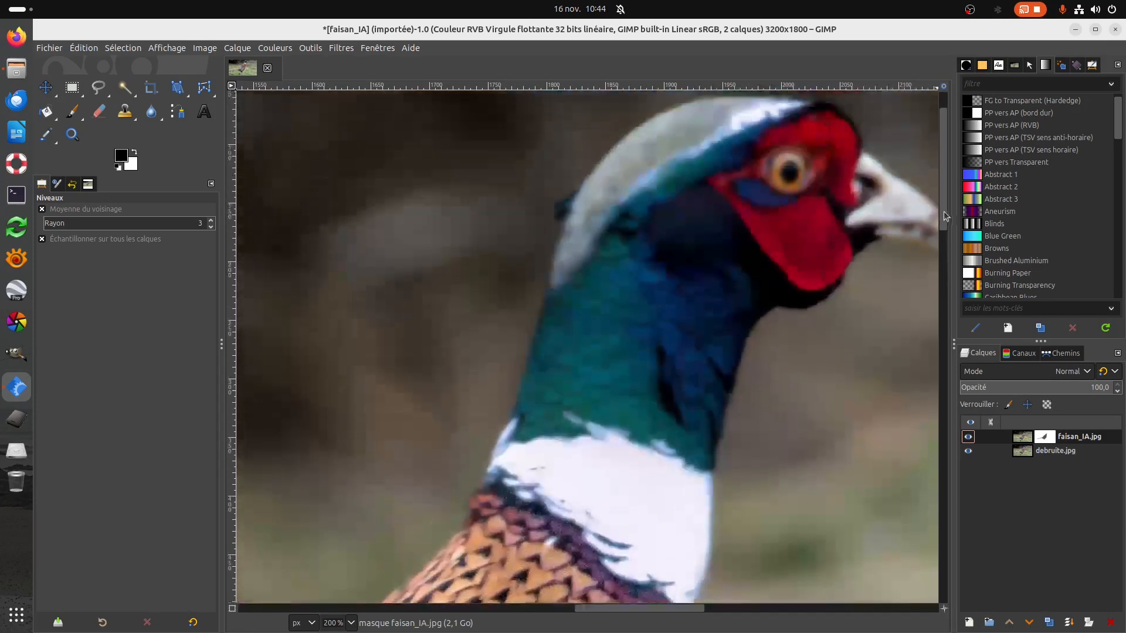
drag(693, 611, 721, 612)
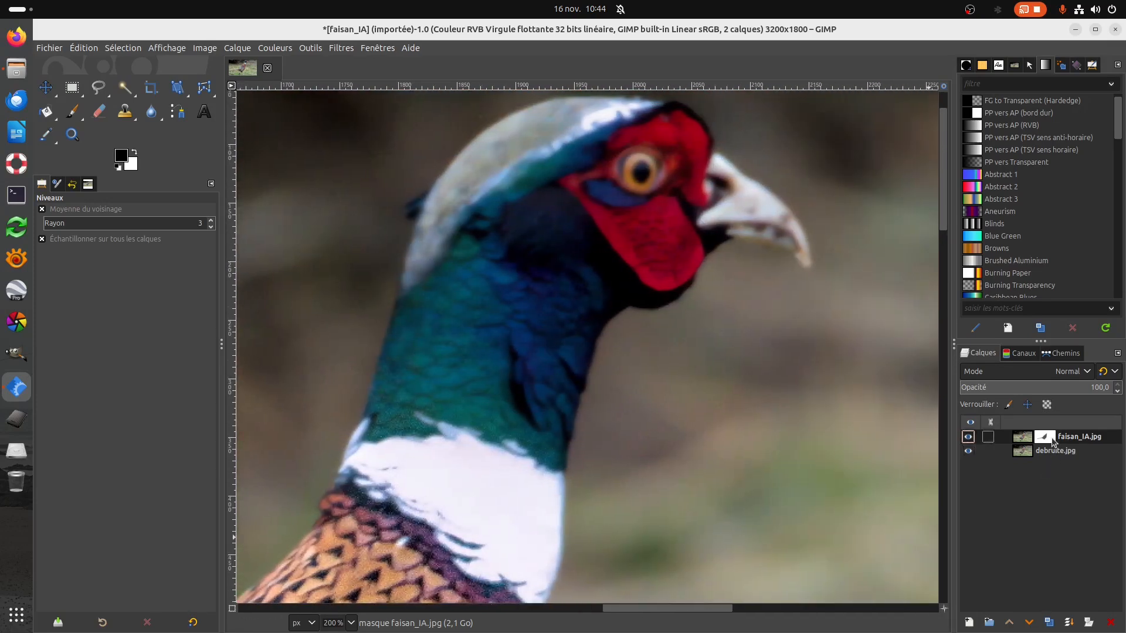
click(73, 111)
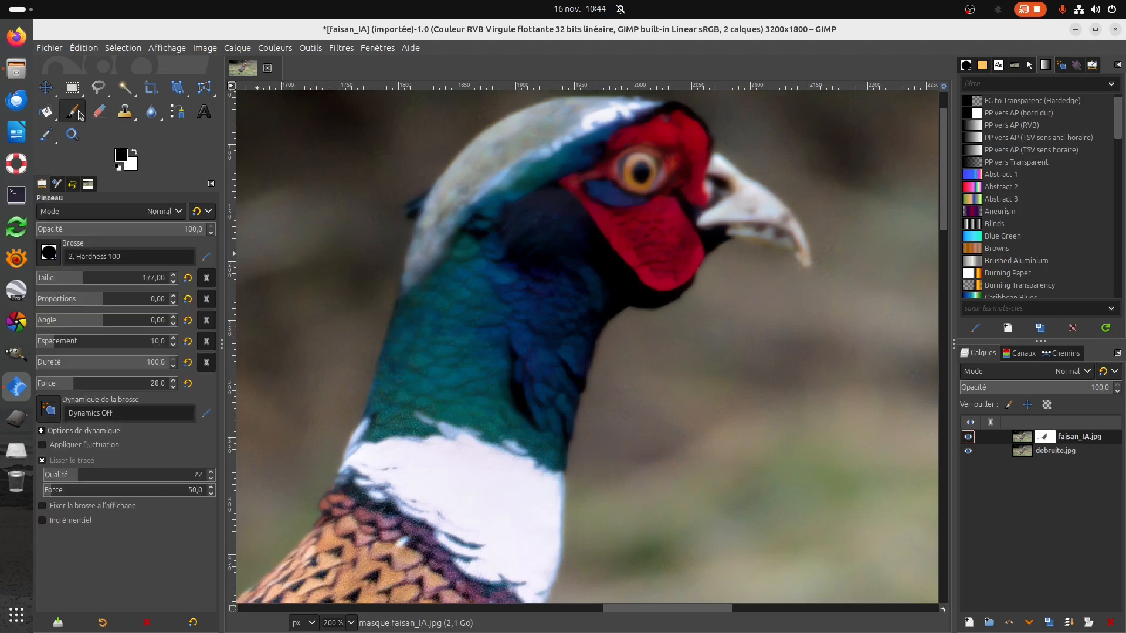
click(46, 259)
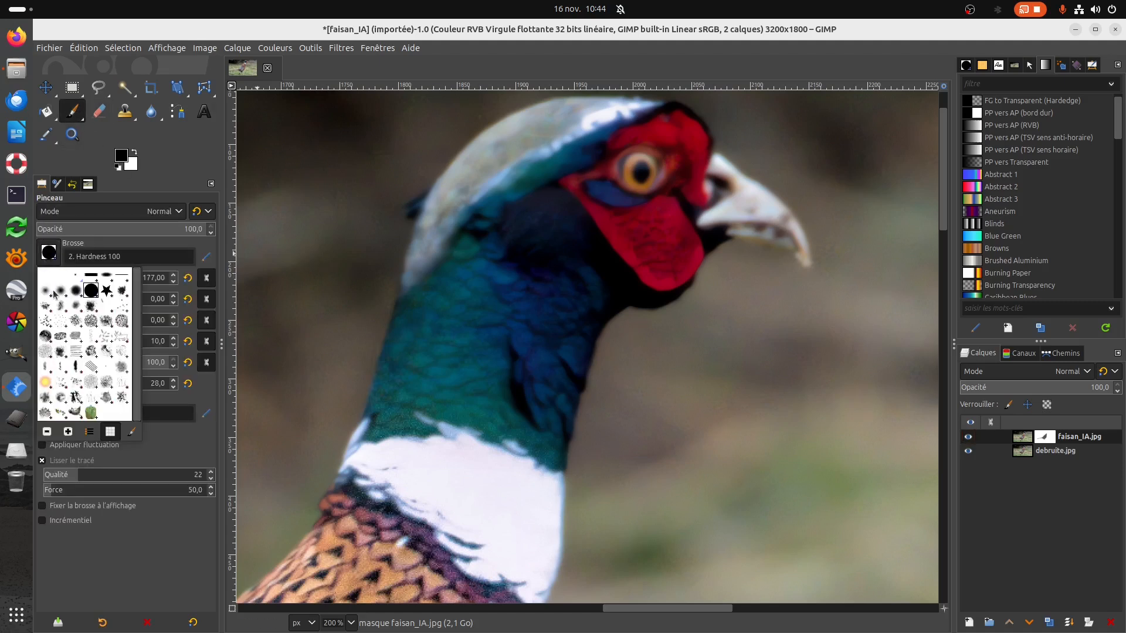
double_click(76, 292)
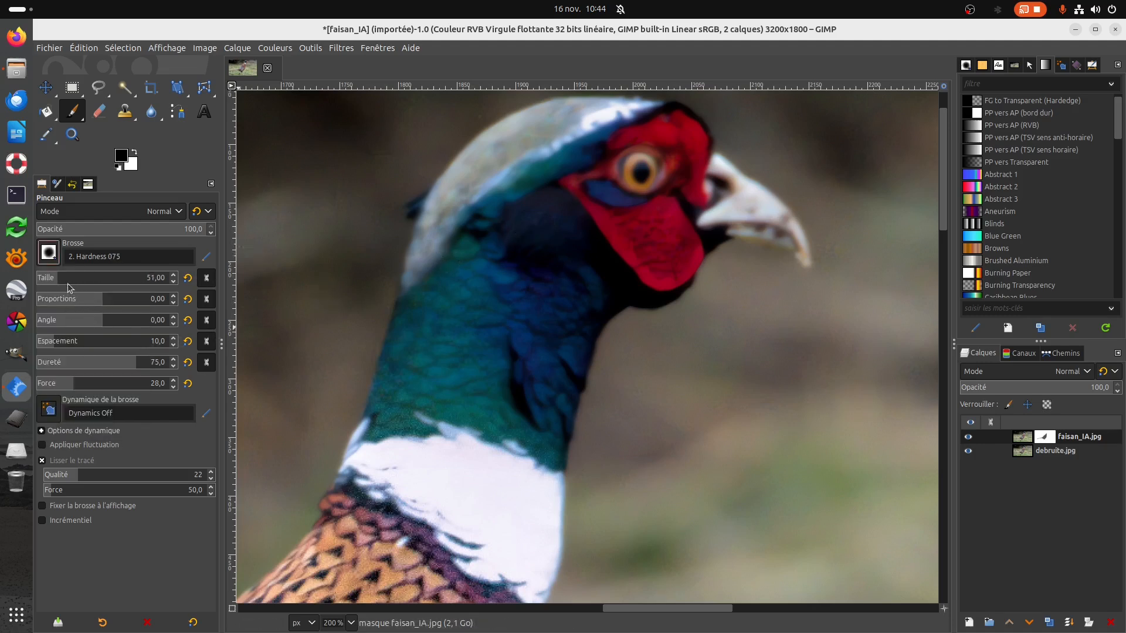
scroll(58, 286, up, 4)
scroll(47, 287, down, 2)
scroll(50, 384, down, 1)
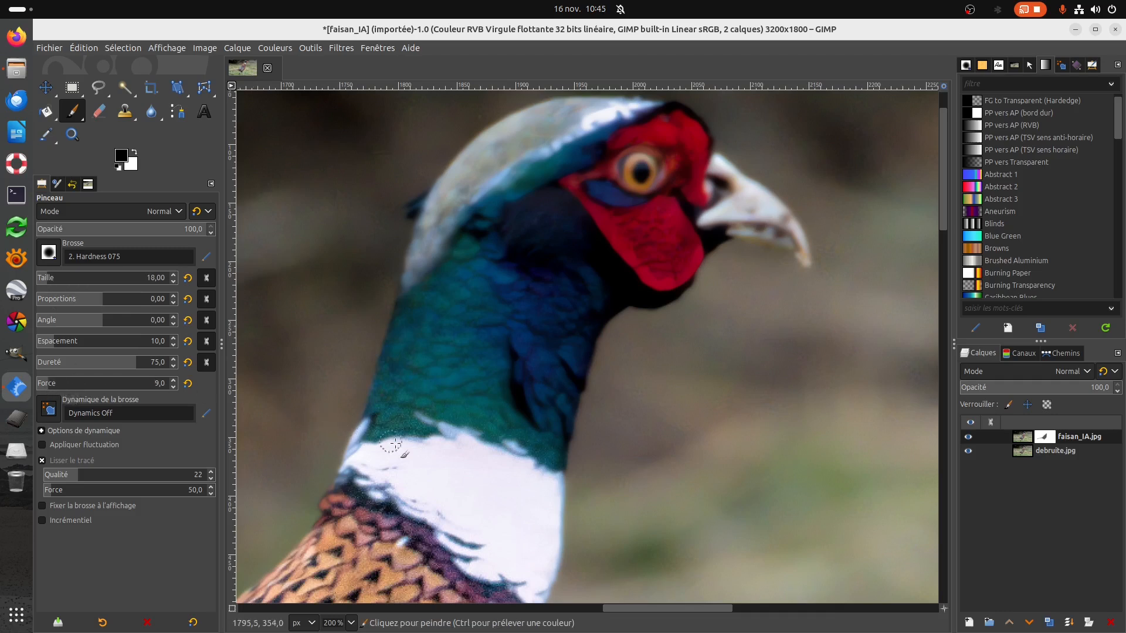
Try painting black on the faisan_IA.jpg mask along the pheasant's collar, neck and head at force 9, and undo it.
drag(371, 430, 369, 432)
click(665, 285)
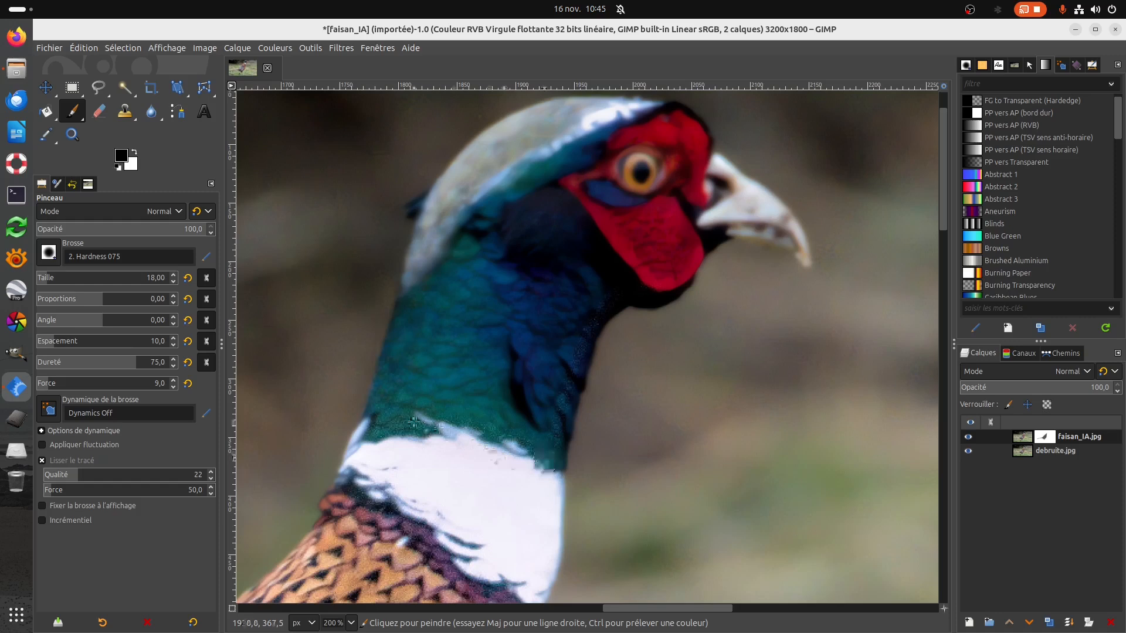
click(83, 47)
click(94, 65)
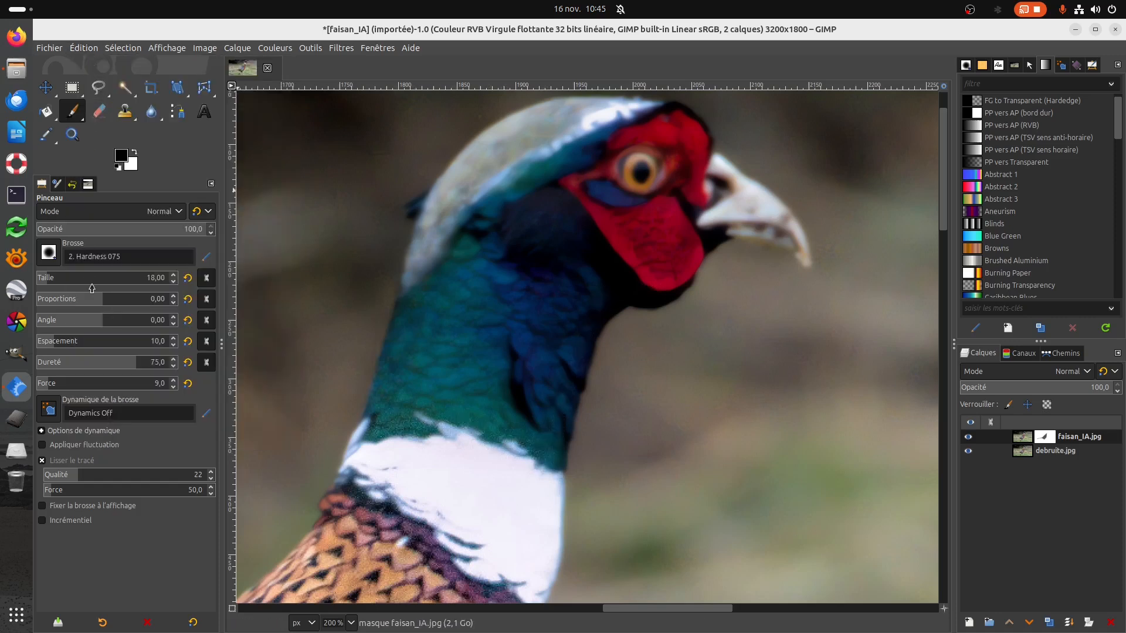
Lower the brush force to 6, try outlining the neck, head and beak on the mask again, and undo the strokes.
click(46, 387)
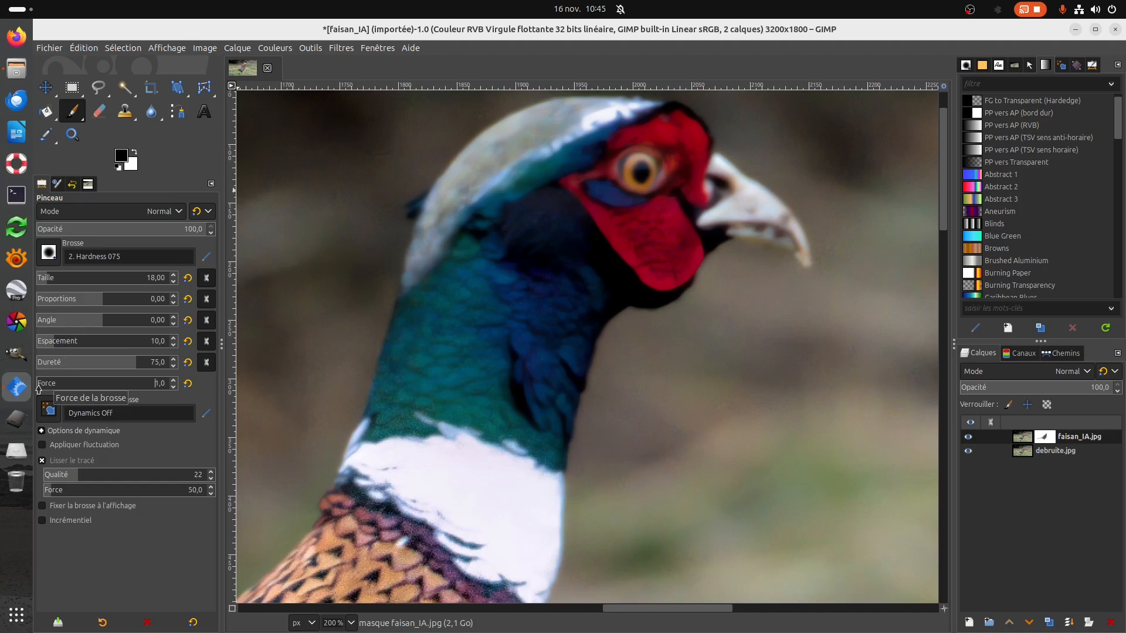
click(44, 387)
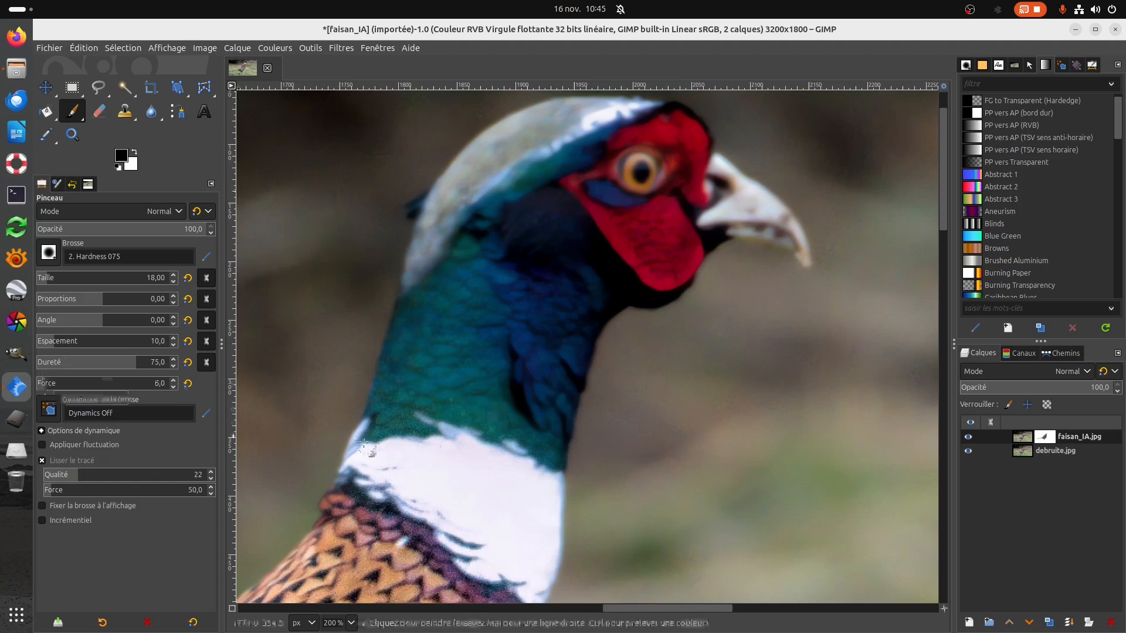
mouse_move(397, 426)
mouse_down()
mouse_move(560, 450)
mouse_move(592, 326)
mouse_move(695, 260)
mouse_up()
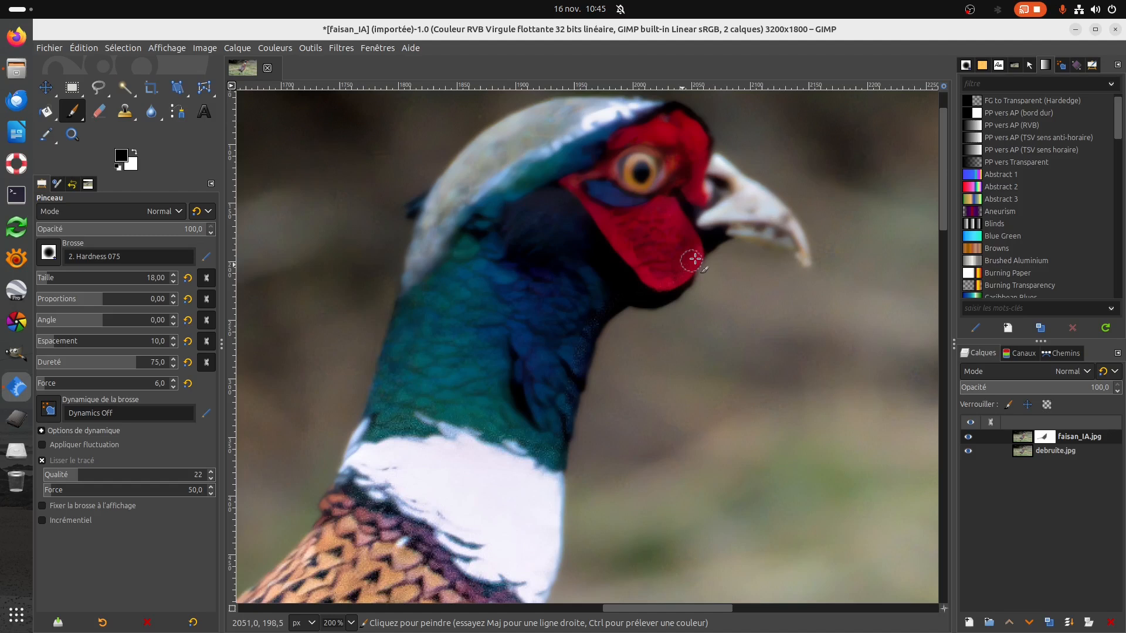
drag(786, 228, 759, 227)
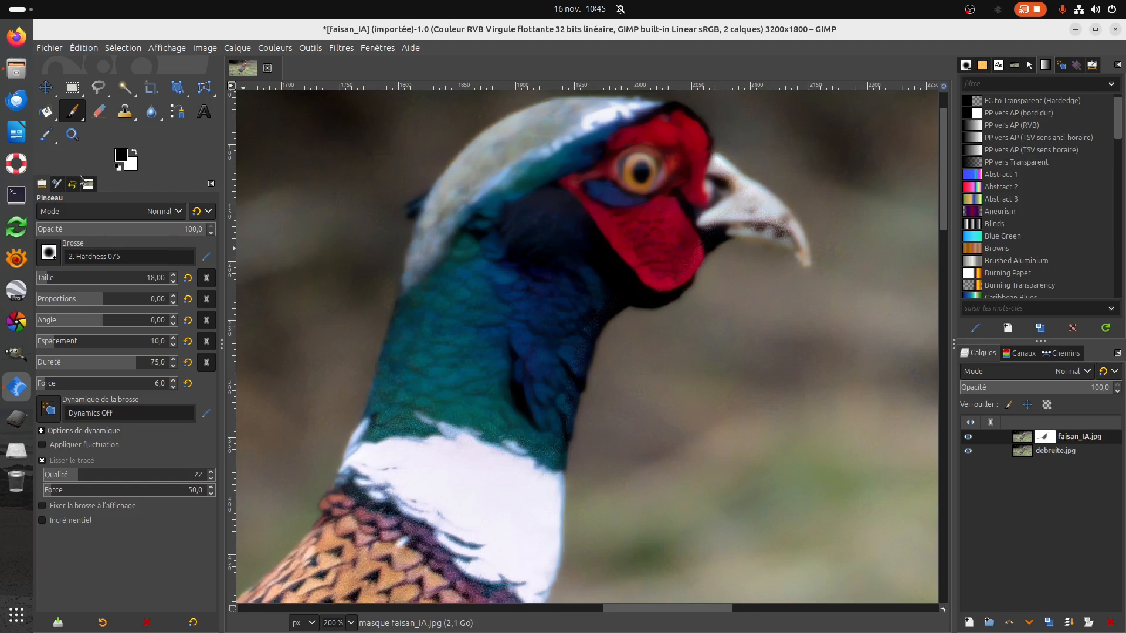
click(77, 47)
click(97, 66)
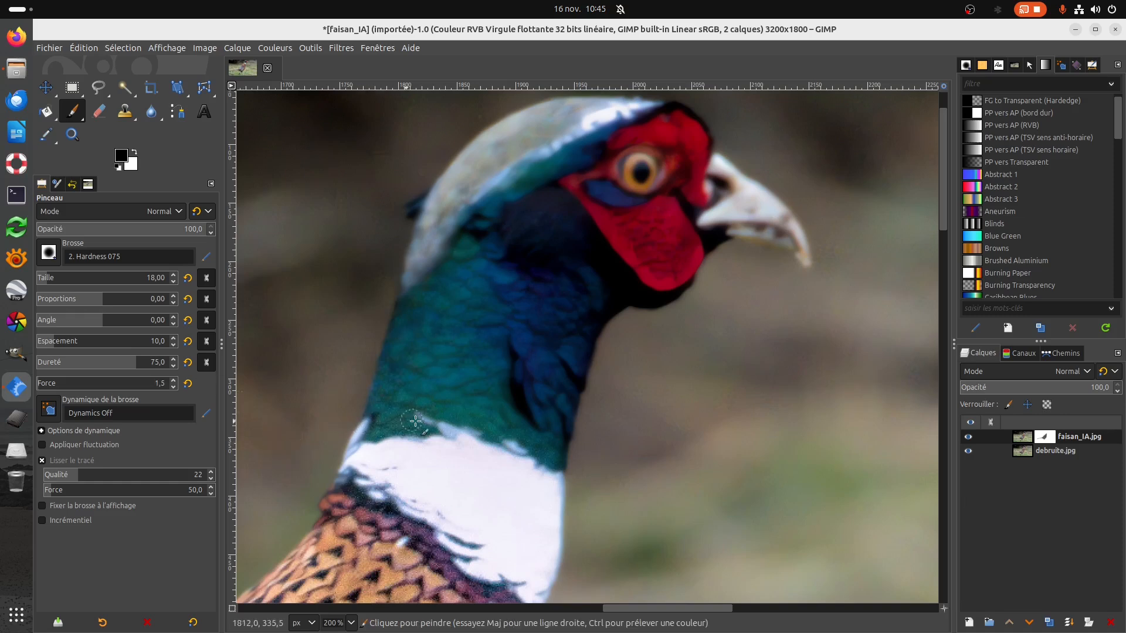
Outline the head, eye and collar on the mask at force 1.5, and the red wattle's edge at force 4 and hardness 40.
drag(503, 434, 536, 445)
click(42, 387)
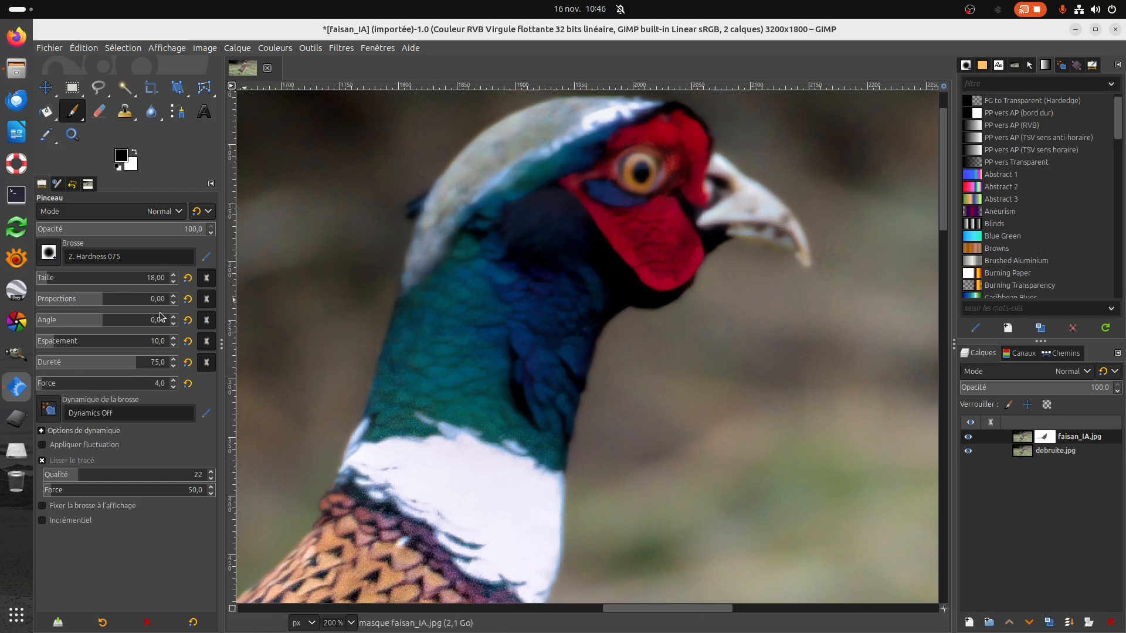
drag(137, 369, 92, 369)
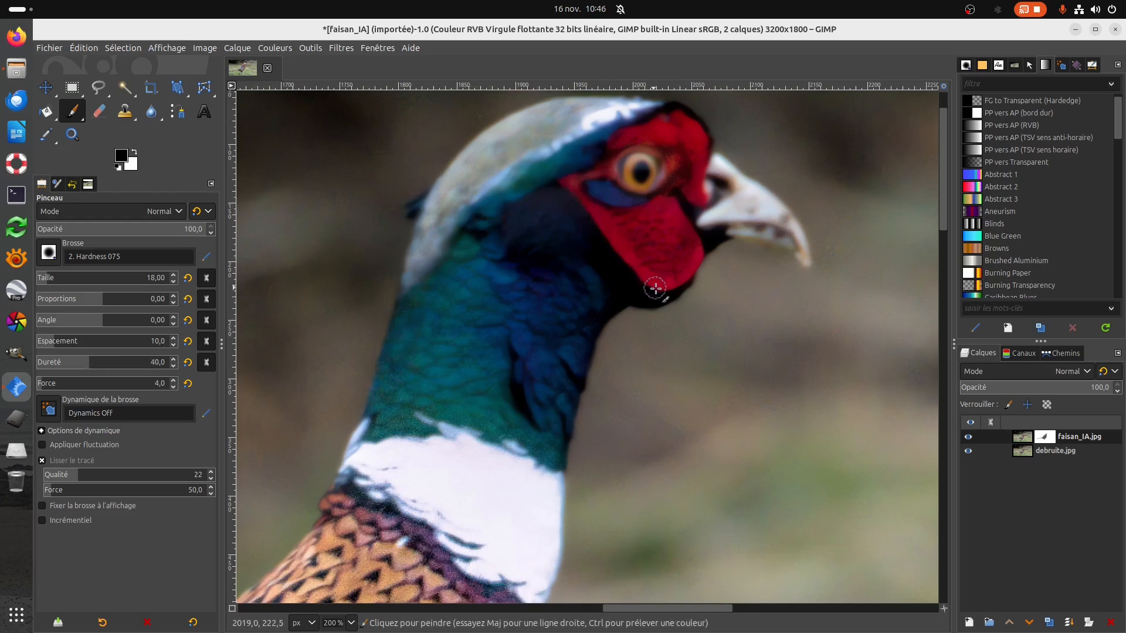
drag(682, 275, 693, 261)
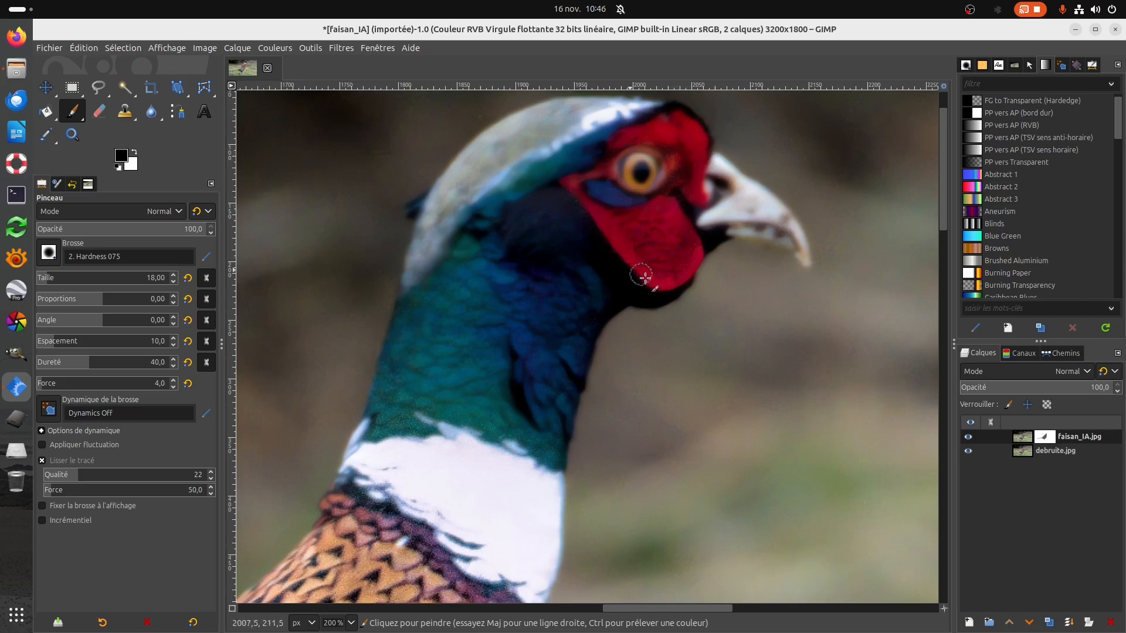
Display the faisan_IA.jpg layer mask and set the Paintbrush to size 55, hardness 79 and force 1.6.
right_click(1048, 443)
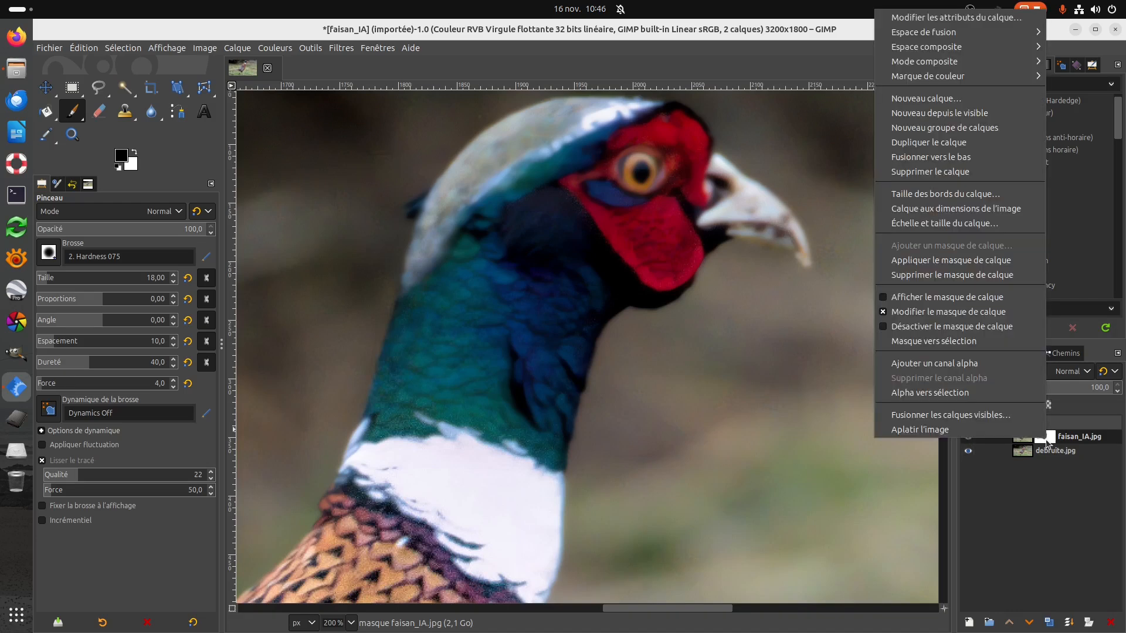
click(937, 297)
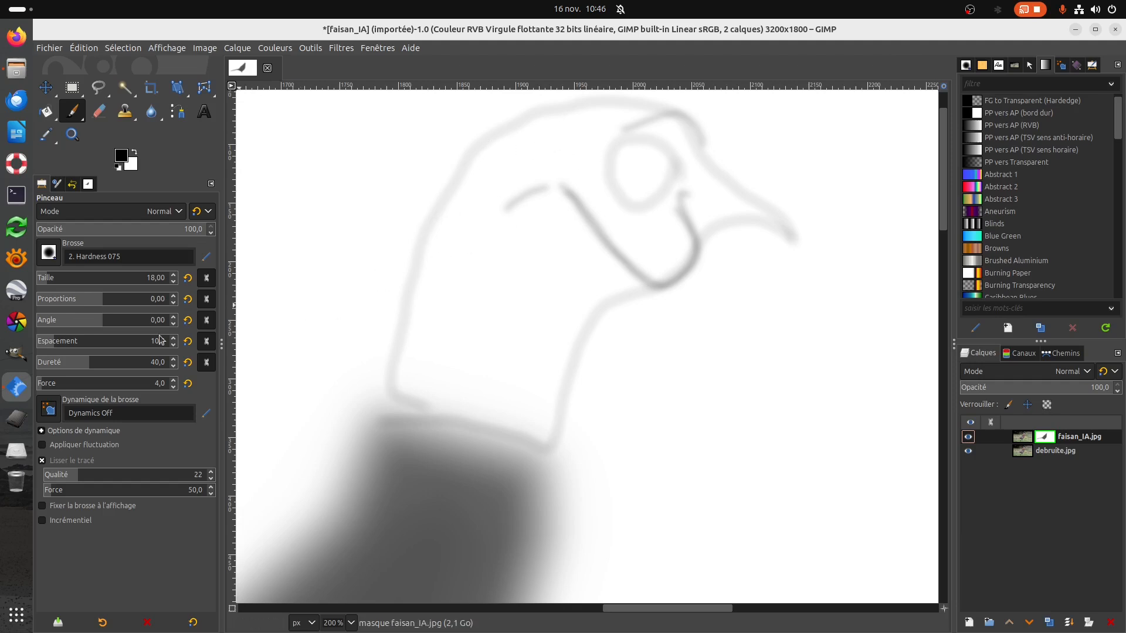
click(174, 387)
click(174, 387)
drag(42, 283, 72, 280)
drag(88, 368, 127, 371)
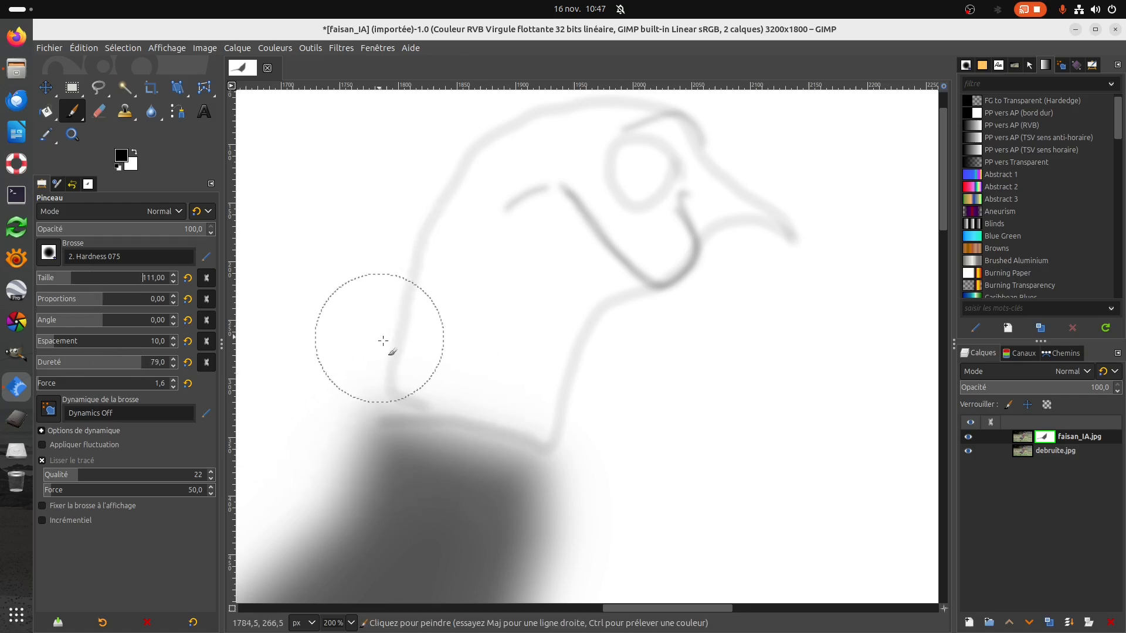
click(60, 277)
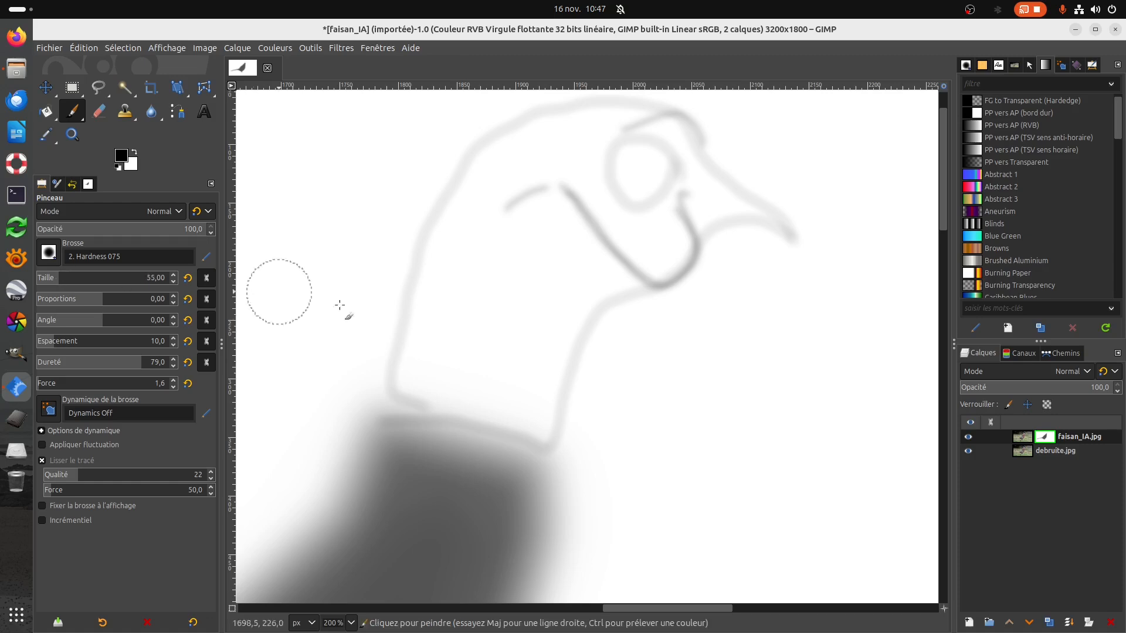
Shade the neck, head and beak grey inside the outline on the mask, sparing the eye, and return to the normal image display.
mouse_move(426, 377)
mouse_down()
mouse_move(428, 336)
mouse_move(409, 400)
mouse_move(438, 265)
mouse_move(417, 305)
mouse_move(407, 368)
mouse_move(473, 181)
mouse_move(534, 140)
mouse_move(613, 115)
mouse_move(517, 140)
mouse_move(465, 213)
mouse_move(435, 286)
mouse_move(415, 390)
mouse_move(536, 428)
mouse_move(427, 394)
mouse_move(531, 431)
mouse_move(572, 304)
mouse_move(535, 422)
mouse_move(503, 365)
mouse_move(450, 368)
mouse_move(524, 384)
mouse_move(446, 350)
mouse_move(439, 332)
mouse_move(504, 203)
mouse_move(460, 294)
mouse_move(445, 360)
mouse_move(540, 310)
mouse_move(495, 356)
mouse_move(485, 290)
mouse_move(538, 341)
mouse_move(511, 378)
mouse_move(433, 377)
mouse_move(522, 412)
mouse_move(567, 289)
mouse_move(657, 249)
mouse_move(573, 218)
mouse_up()
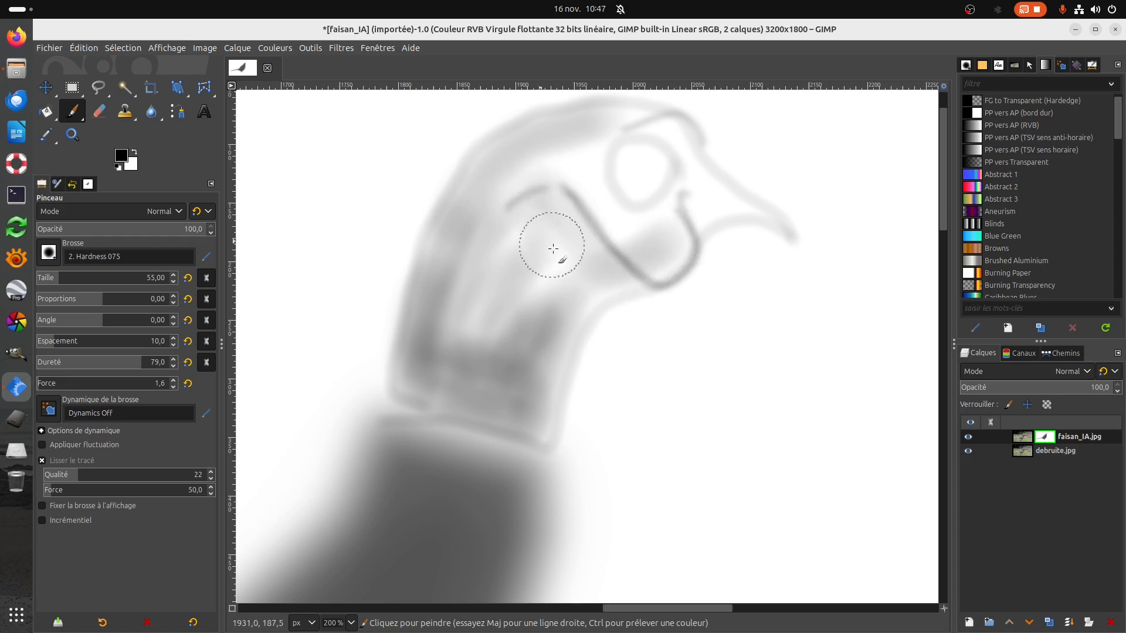
mouse_move(523, 204)
mouse_down()
mouse_move(586, 142)
mouse_move(574, 175)
mouse_move(607, 224)
mouse_move(634, 232)
mouse_move(726, 197)
mouse_move(740, 204)
mouse_move(712, 174)
mouse_move(702, 206)
mouse_move(672, 228)
mouse_move(542, 259)
mouse_move(599, 255)
mouse_move(670, 219)
mouse_move(694, 168)
mouse_move(683, 133)
mouse_move(629, 115)
mouse_move(556, 119)
mouse_move(471, 159)
mouse_move(422, 228)
mouse_move(405, 382)
mouse_move(454, 376)
mouse_move(486, 293)
mouse_move(555, 215)
mouse_move(509, 334)
mouse_move(579, 267)
mouse_move(528, 417)
mouse_move(475, 397)
mouse_move(449, 397)
mouse_move(439, 415)
mouse_move(460, 440)
mouse_move(518, 461)
mouse_move(439, 437)
mouse_move(412, 407)
mouse_move(397, 417)
mouse_move(501, 461)
mouse_move(514, 447)
mouse_move(403, 410)
mouse_move(463, 319)
mouse_move(499, 205)
mouse_move(466, 315)
mouse_move(518, 261)
mouse_move(543, 285)
mouse_move(492, 376)
mouse_move(505, 390)
mouse_move(559, 318)
mouse_move(674, 264)
mouse_move(727, 220)
mouse_up()
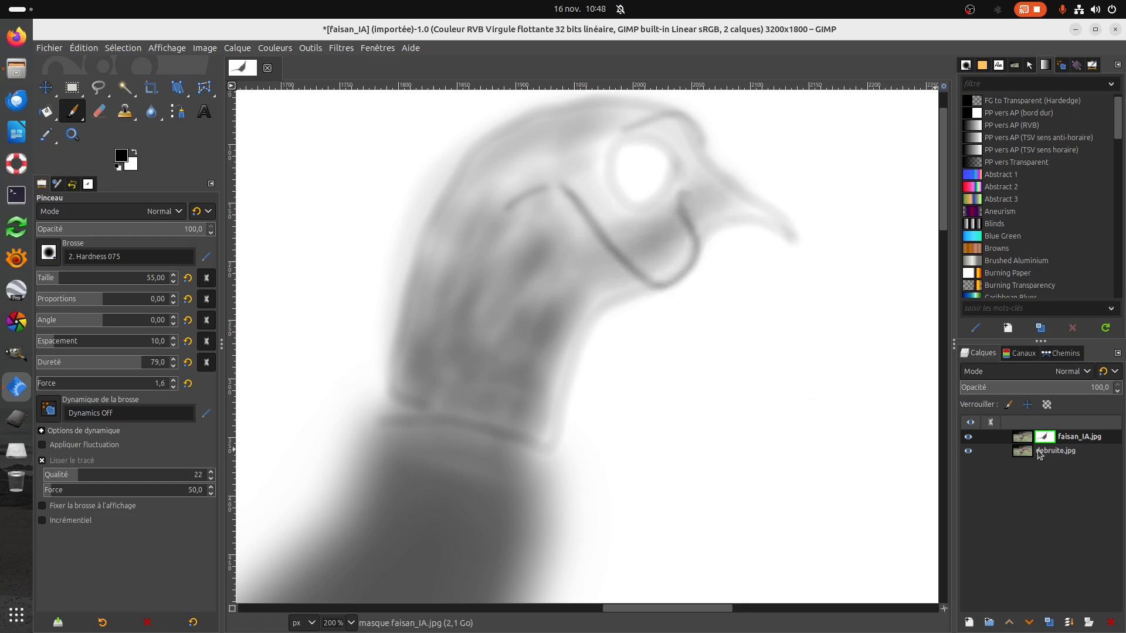
right_click(1047, 439)
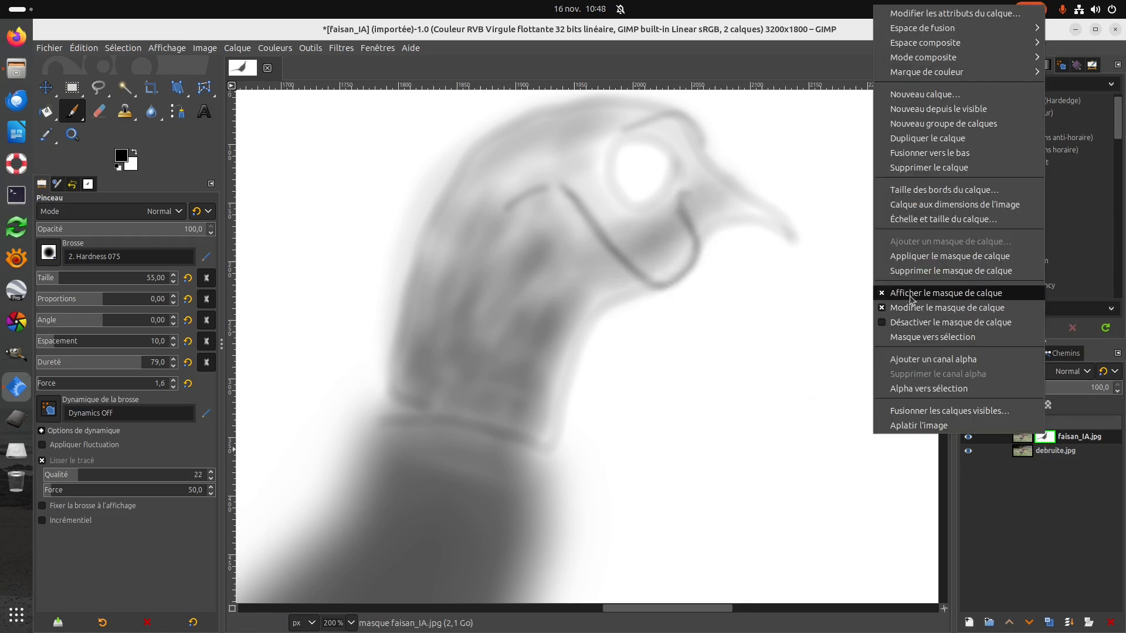
click(886, 293)
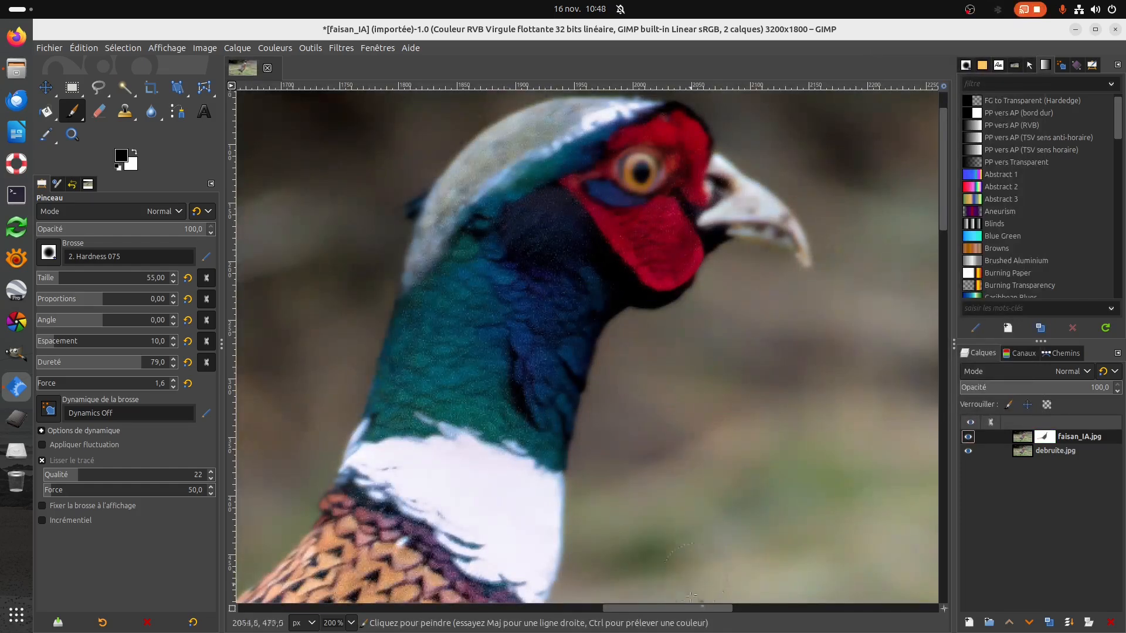
Examine the blended pheasant's neck, body and tail up close, and the whole image zoomed out.
drag(691, 610, 594, 621)
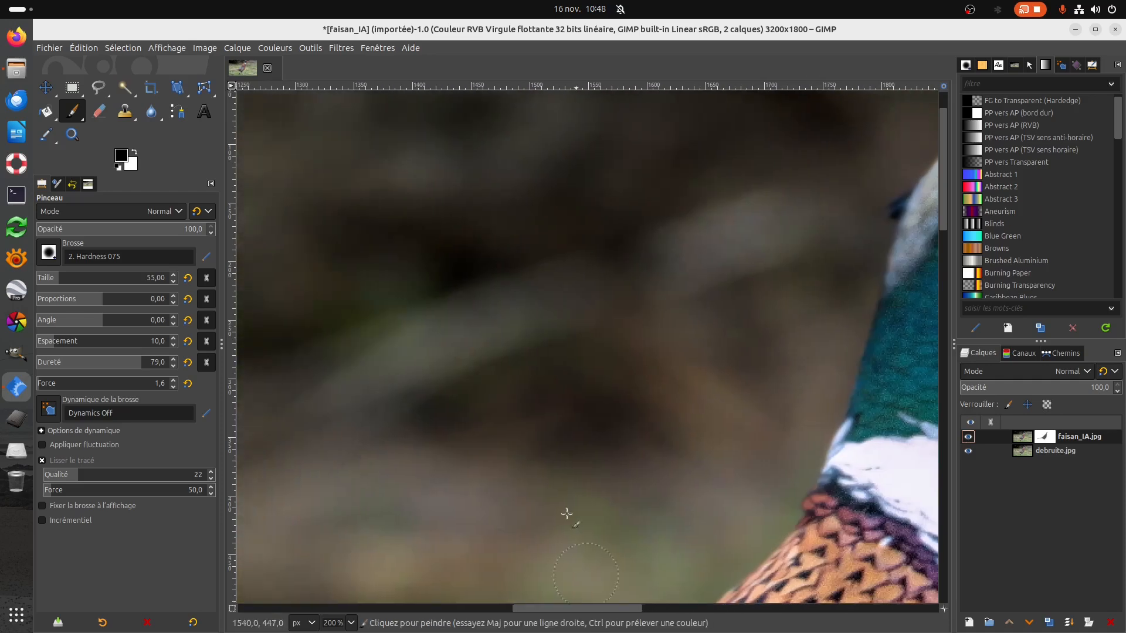
scroll(552, 418, down, 3)
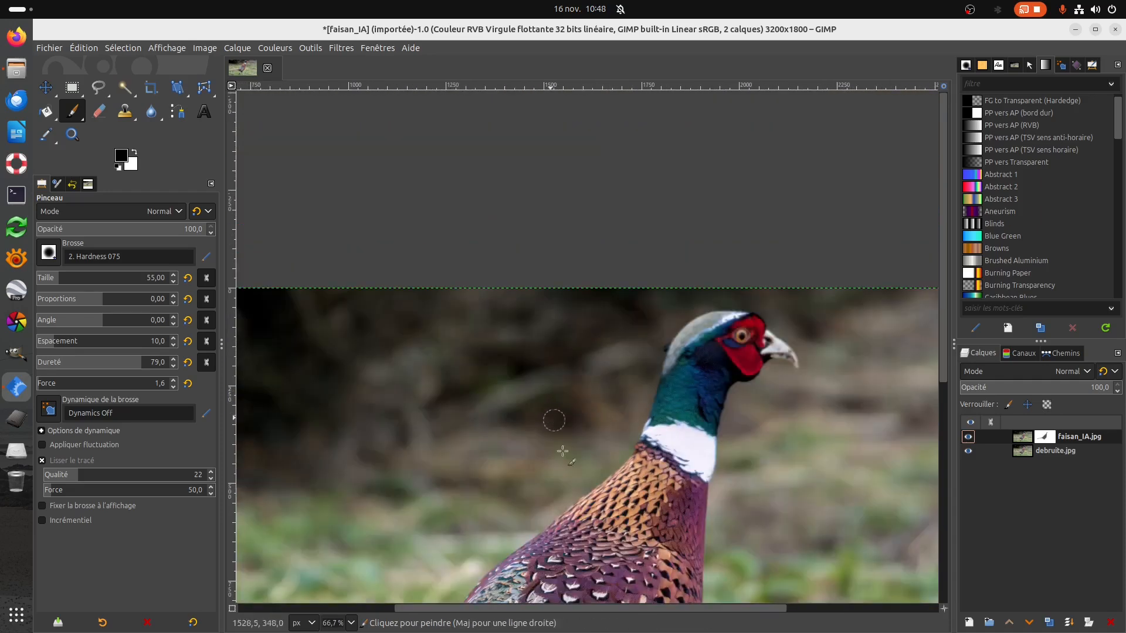
drag(626, 611, 526, 611)
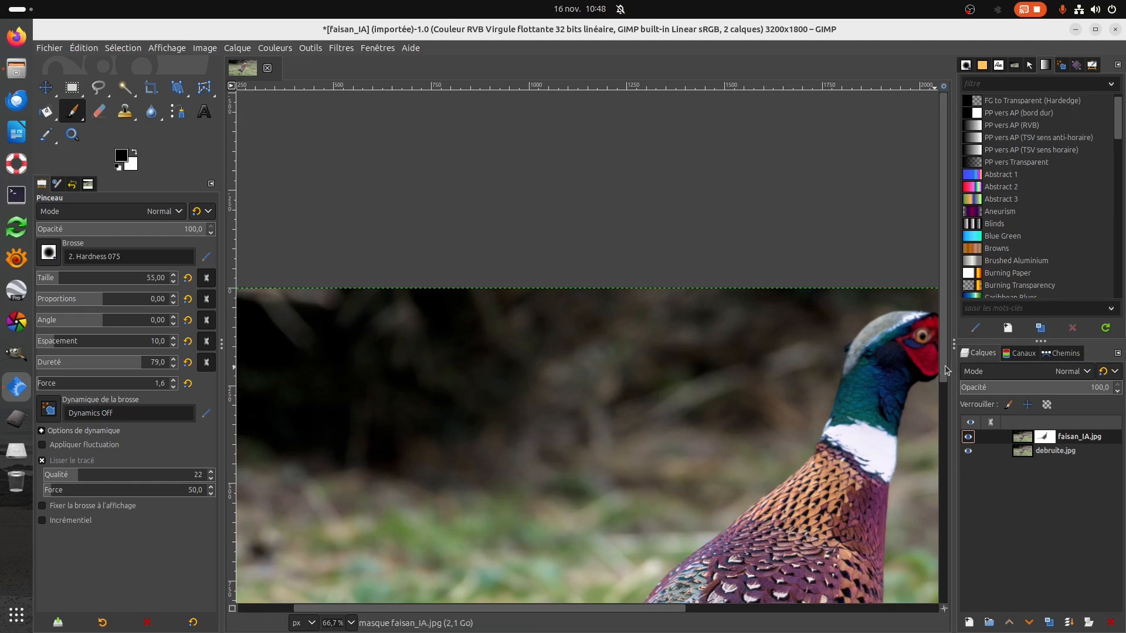
scroll(422, 399, down, 10)
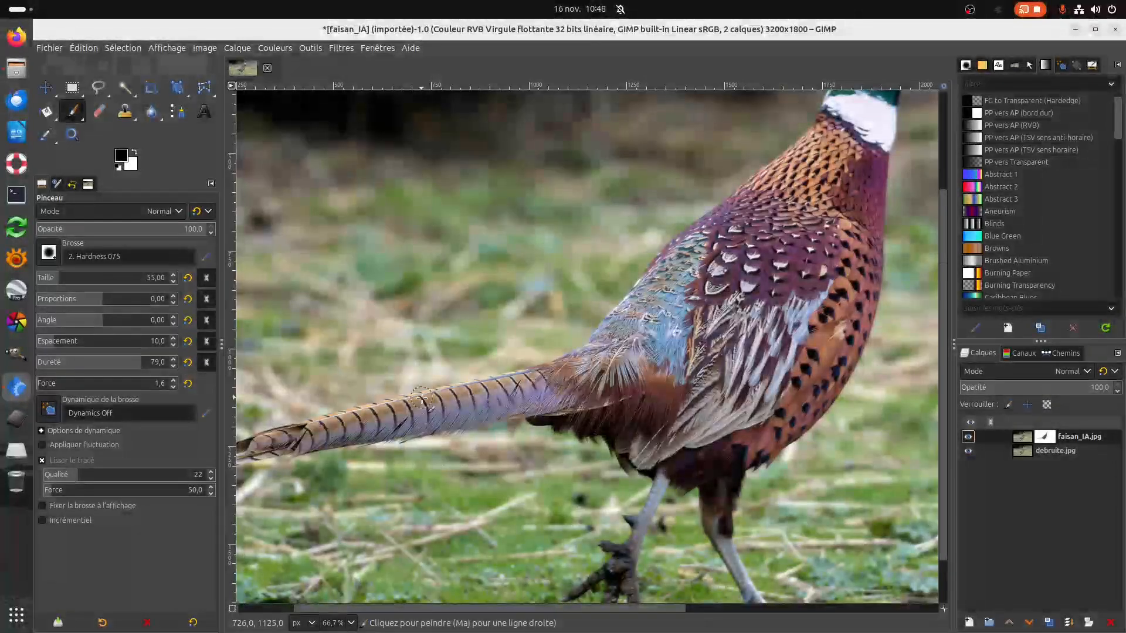
ctrl+scroll(422, 399, up, 3)
ctrl+scroll(423, 398, down, 1)
ctrl+scroll(424, 399, up, 1)
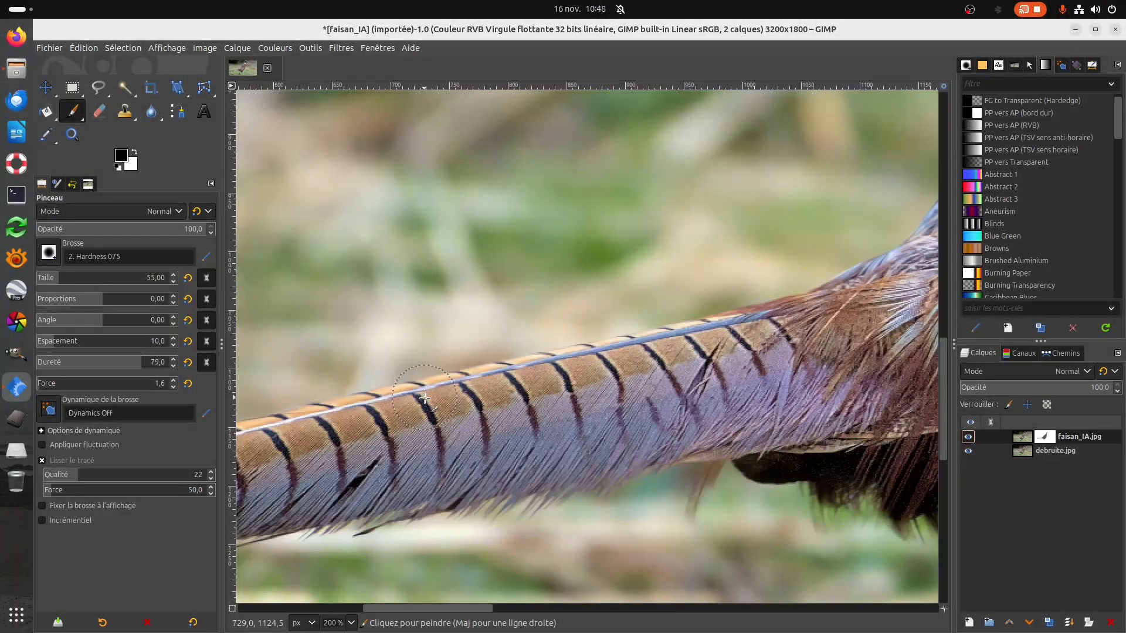
ctrl+scroll(424, 399, down, 1)
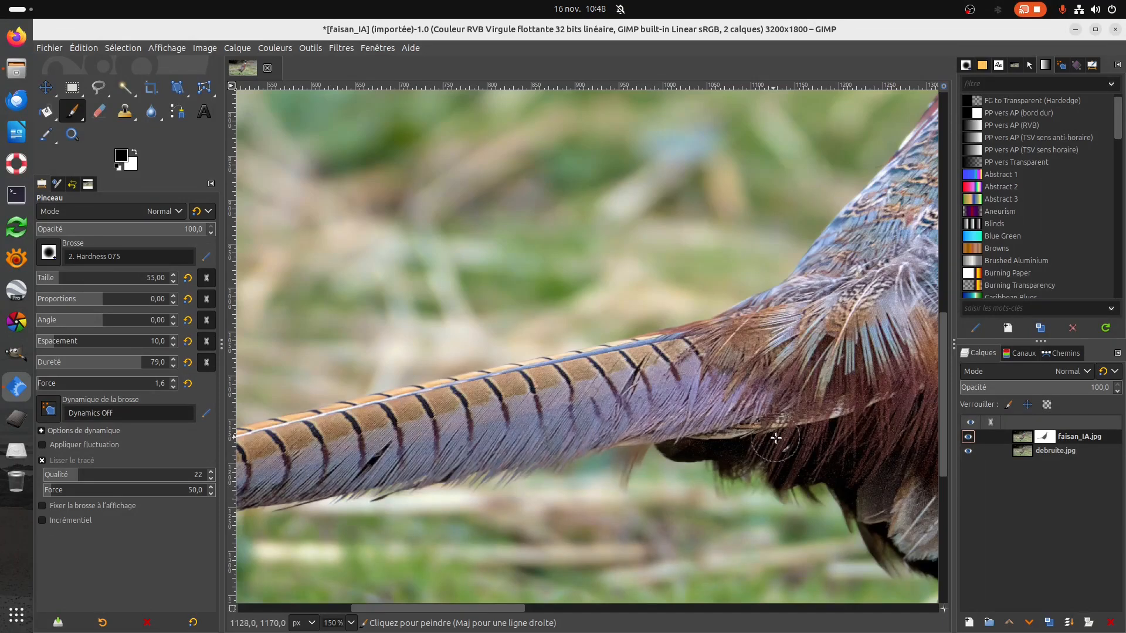
ctrl+scroll(775, 434, down, 2)
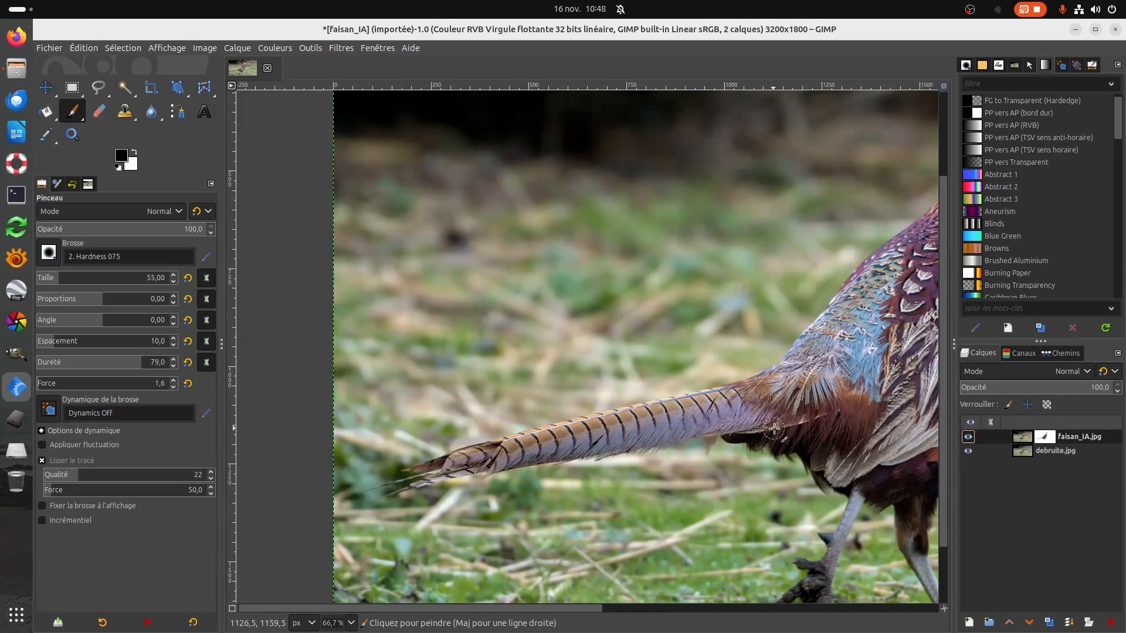
ctrl+scroll(775, 428, down, 2)
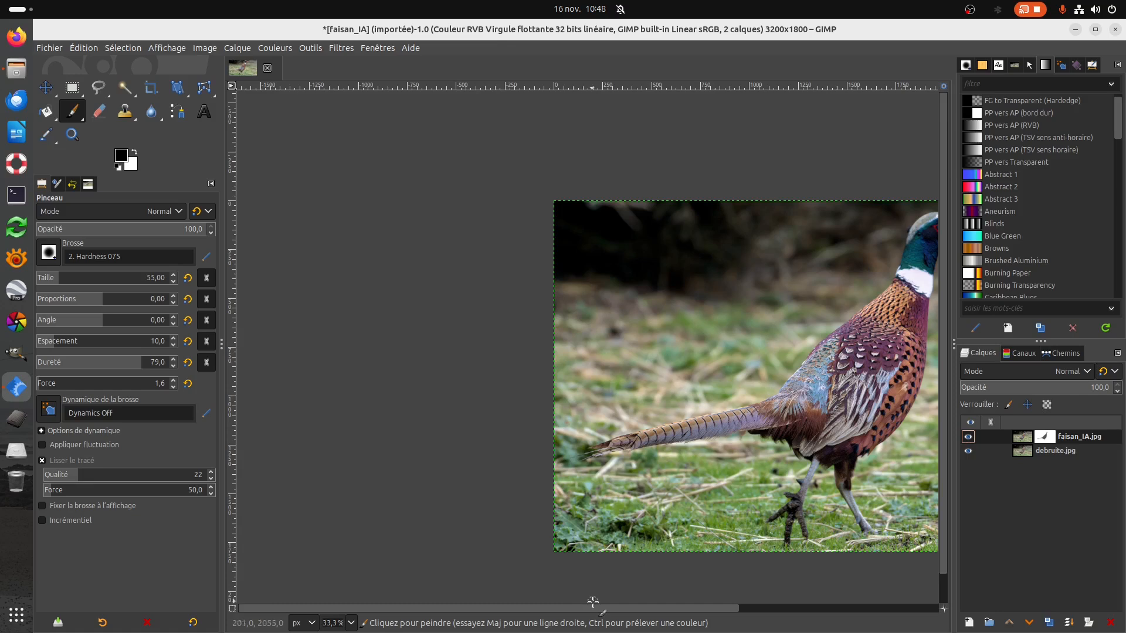
drag(591, 609, 614, 615)
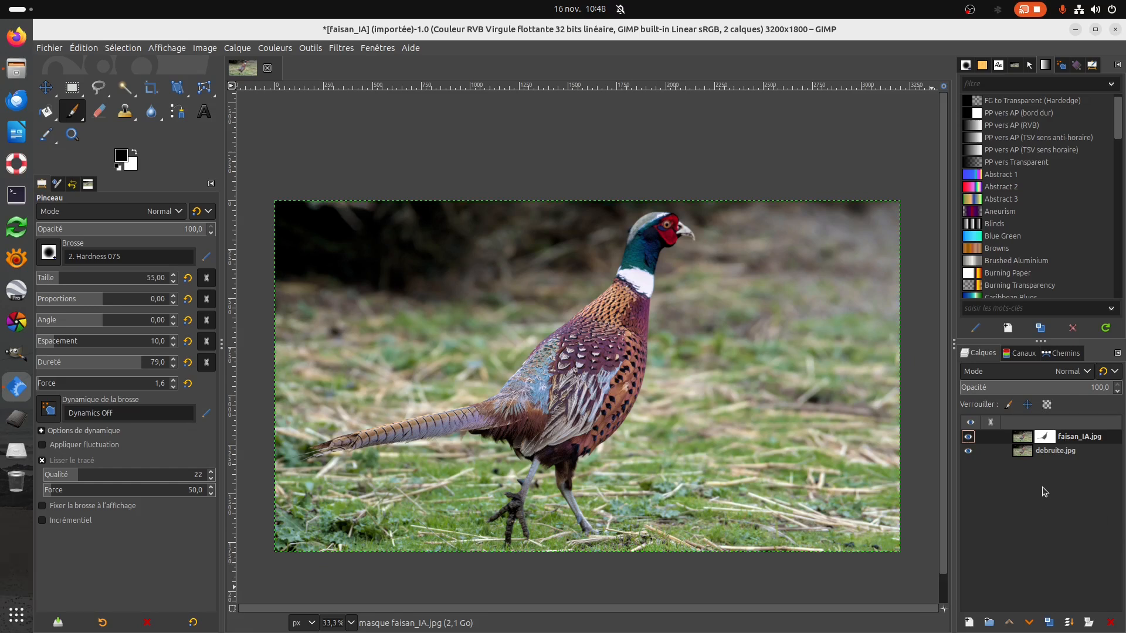
Flatten the image into a single layer.
right_click(1050, 453)
click(953, 445)
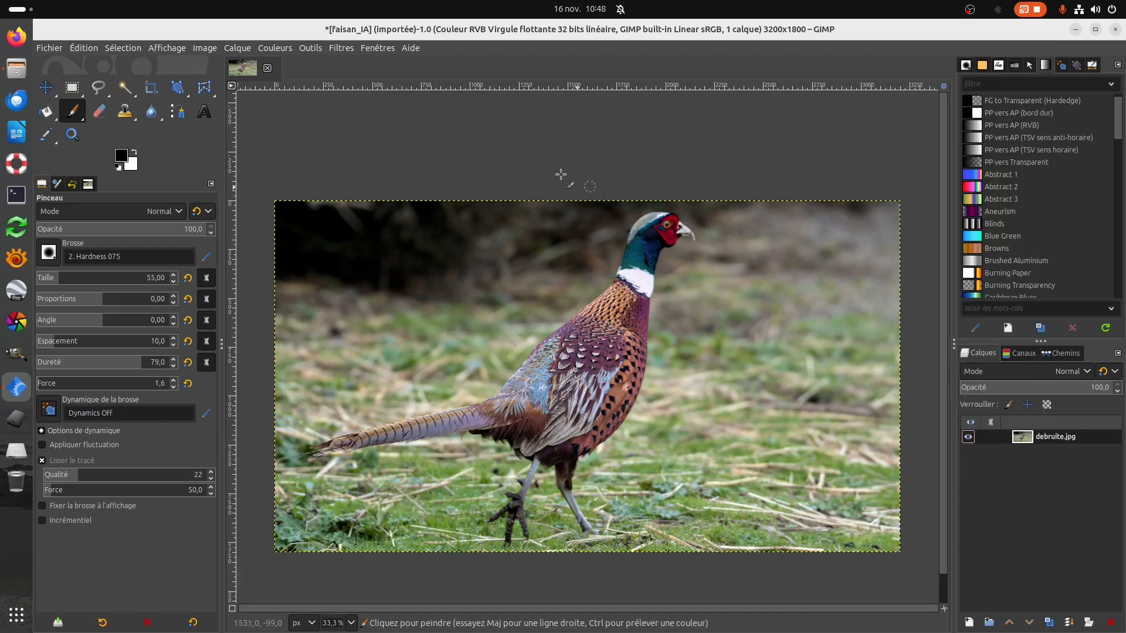
Sharpen the flattened image with the G'MIC-Qt filter Sharpen [Gradient], using scale 1.1906 and an amount below 0.5.
click(337, 49)
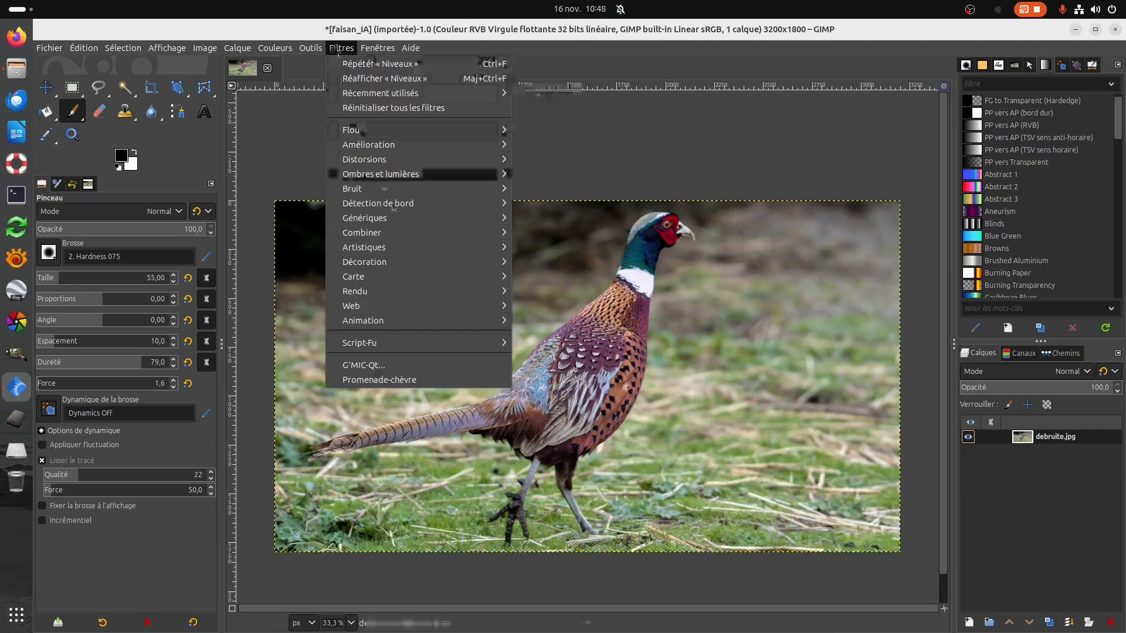
click(381, 365)
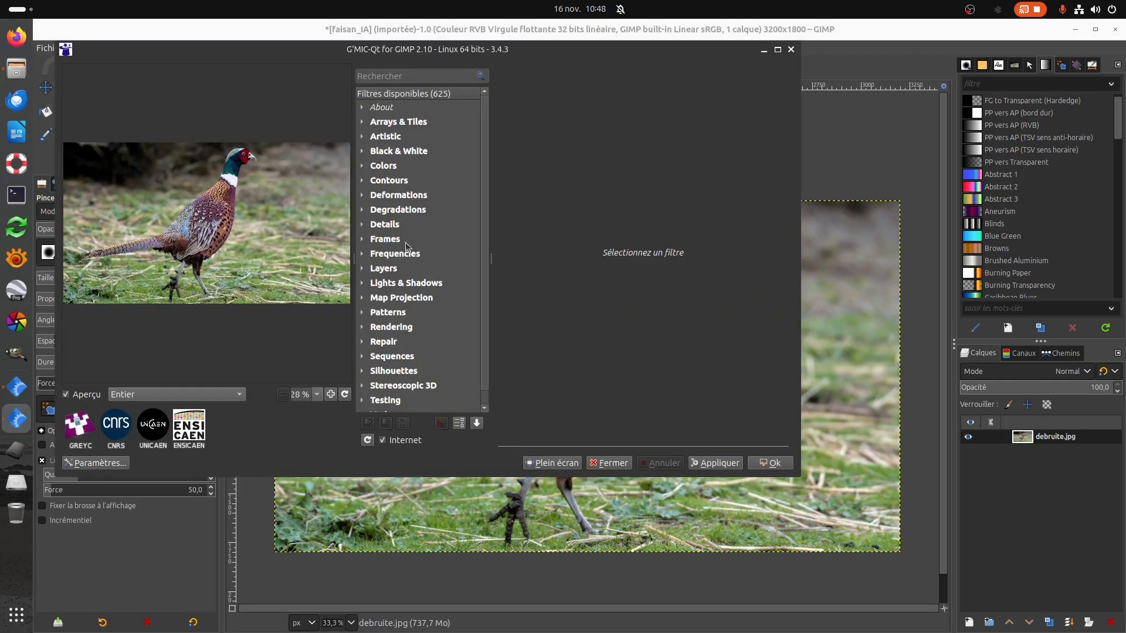
click(384, 231)
scroll(410, 317, down, 5)
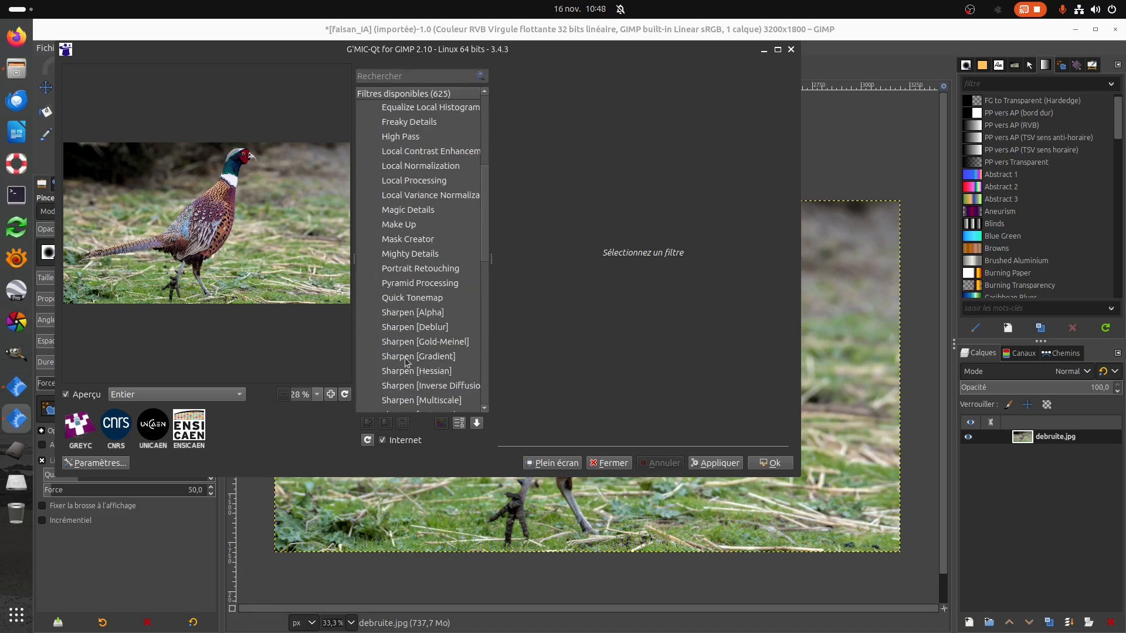
click(429, 362)
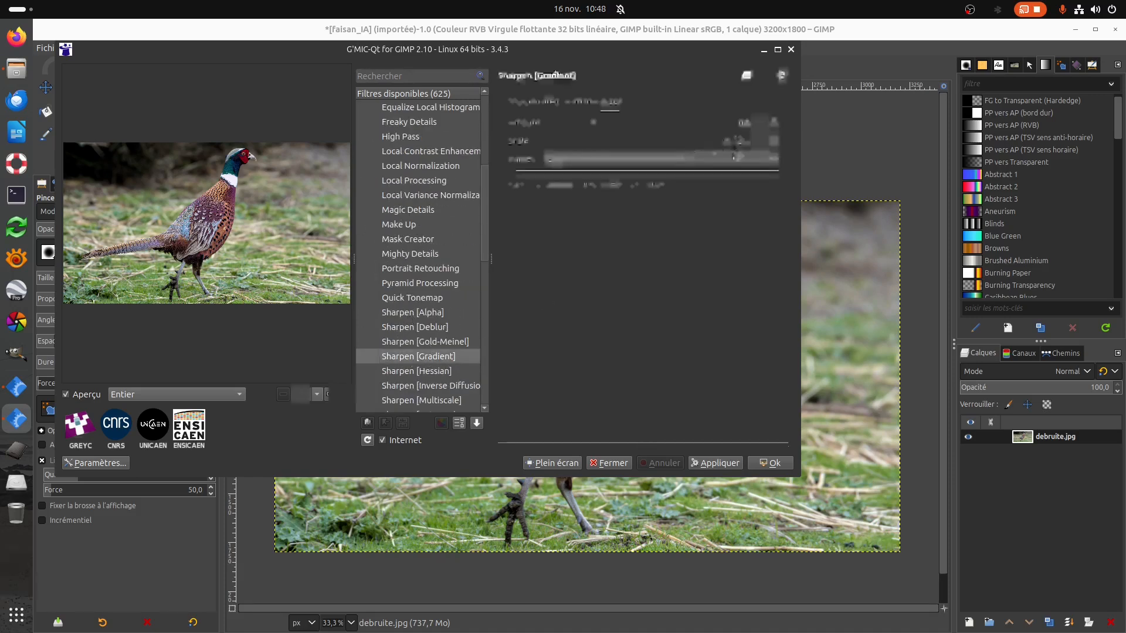
drag(732, 141, 651, 147)
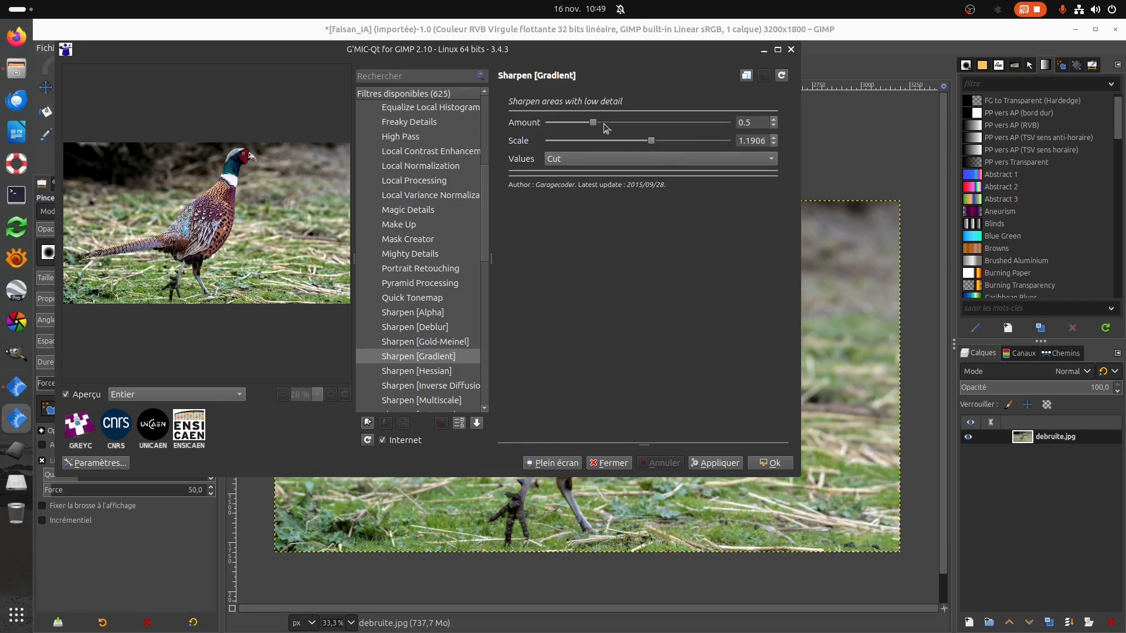
drag(595, 124, 577, 124)
click(766, 464)
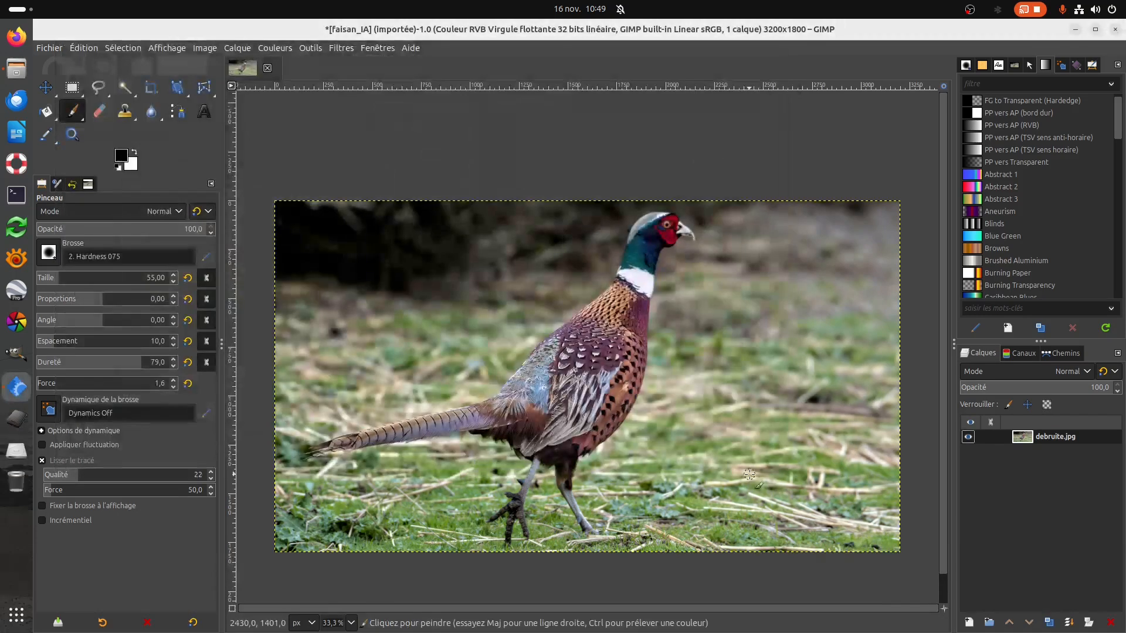
Undo and redo the G'MIC-Qt sharpening to compare the pheasant image with and without it.
click(76, 49)
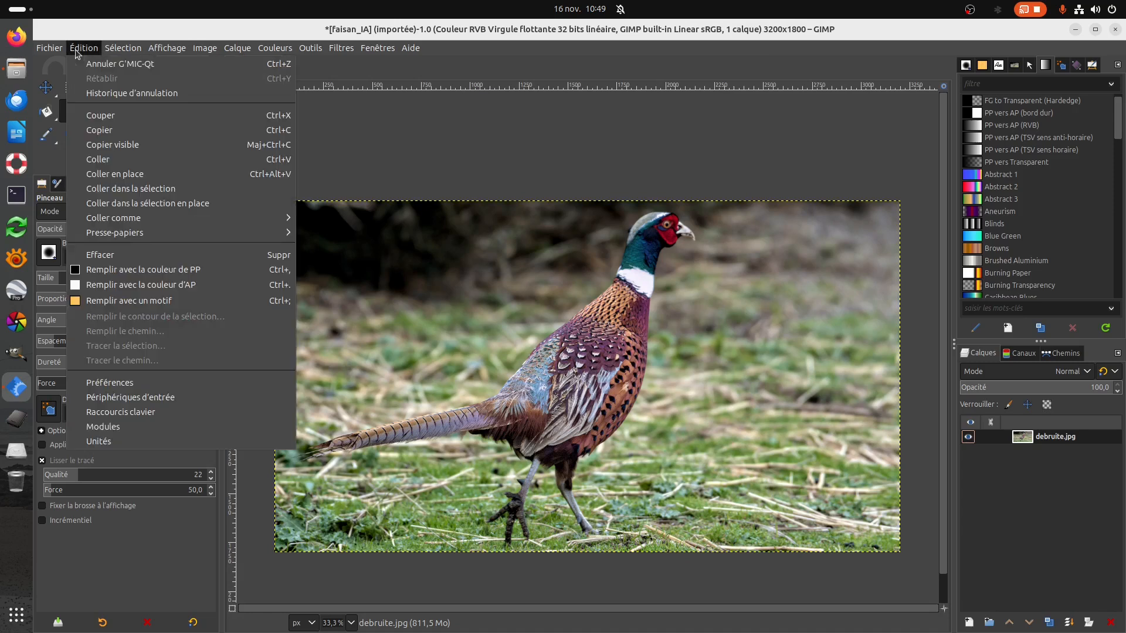
click(82, 64)
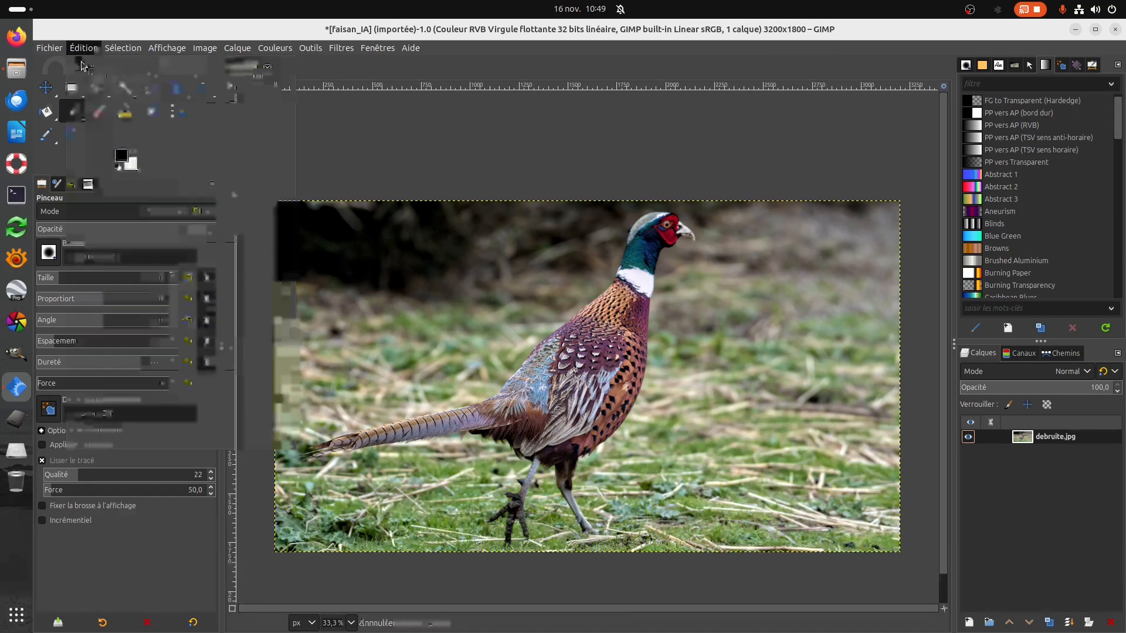
click(83, 48)
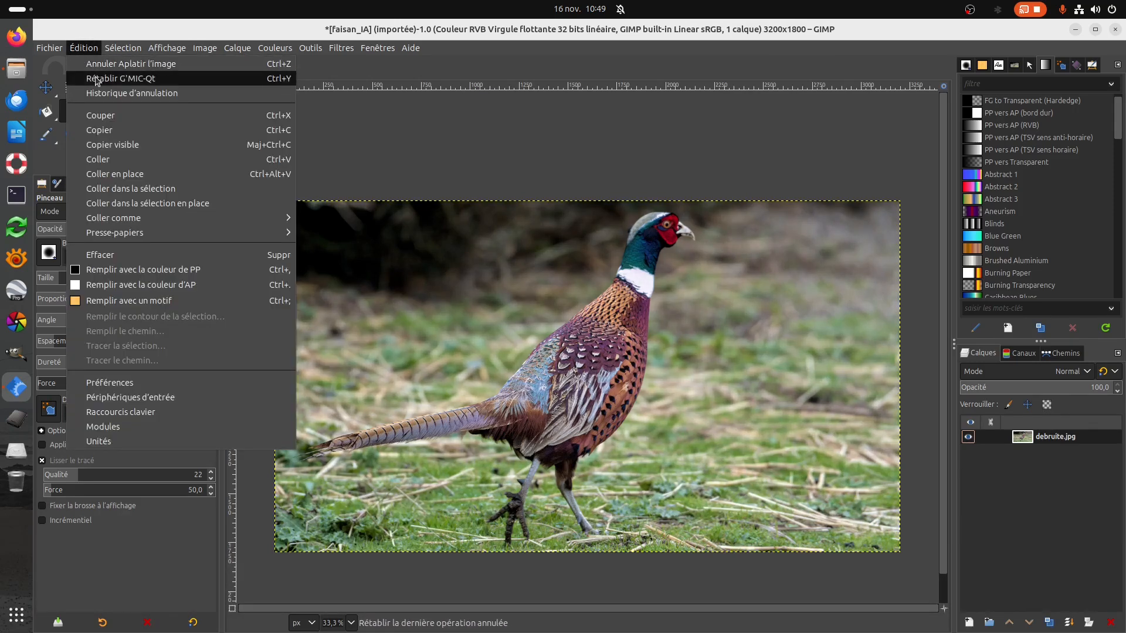
click(97, 79)
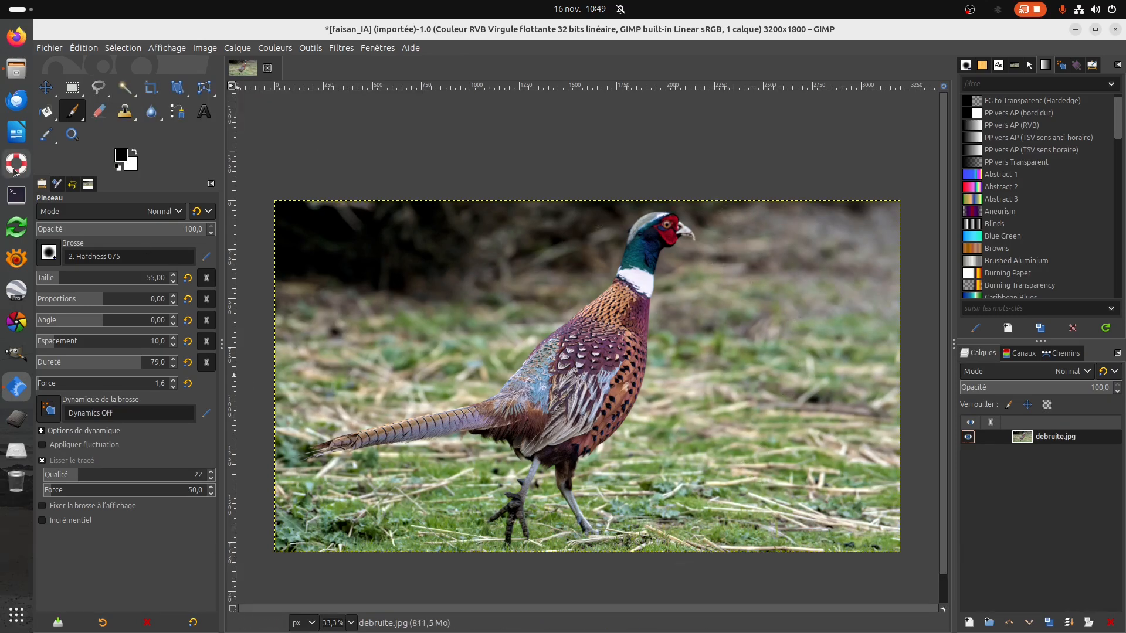
Export the image as faisan_IA1.jpg in the faisan folder, with the JPEG quality set below 100.
click(49, 49)
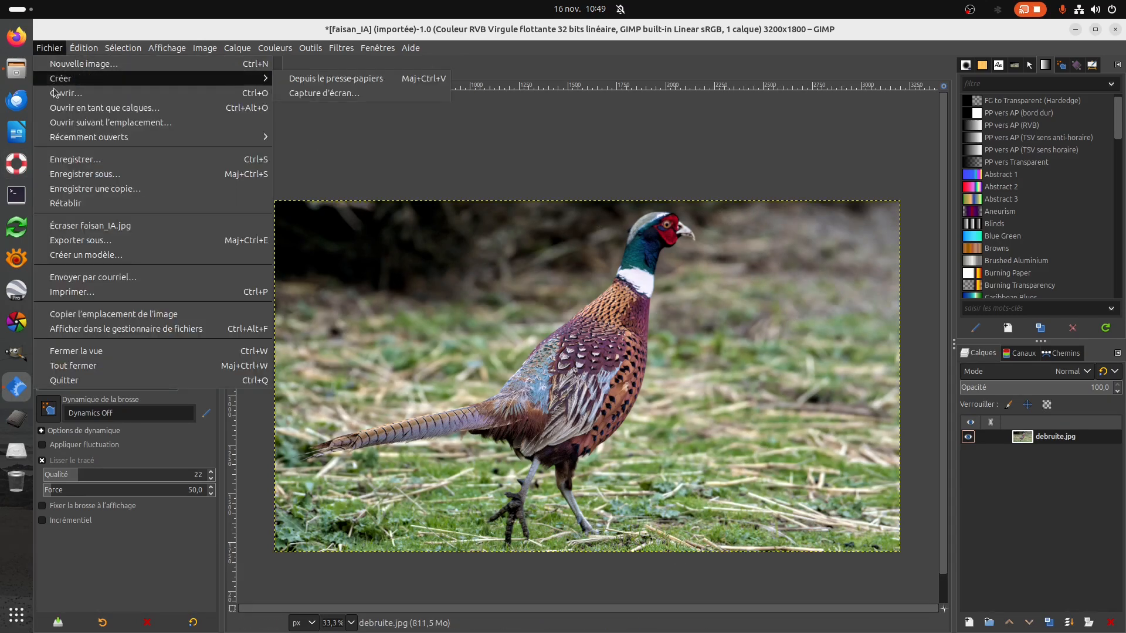
click(76, 240)
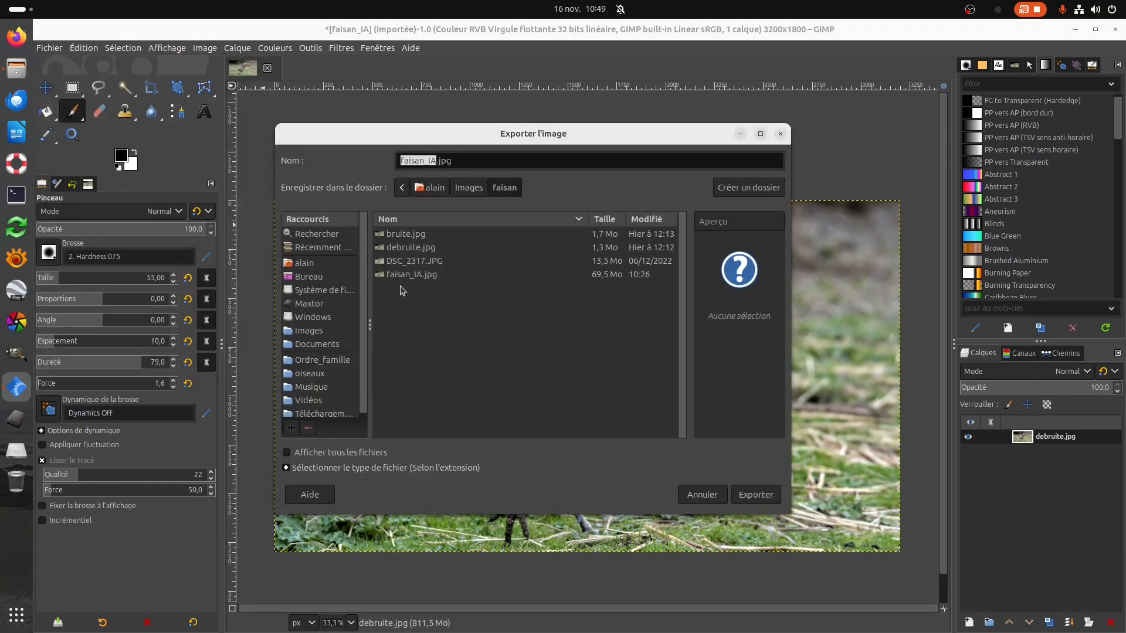
click(436, 161)
text(1)
click(772, 500)
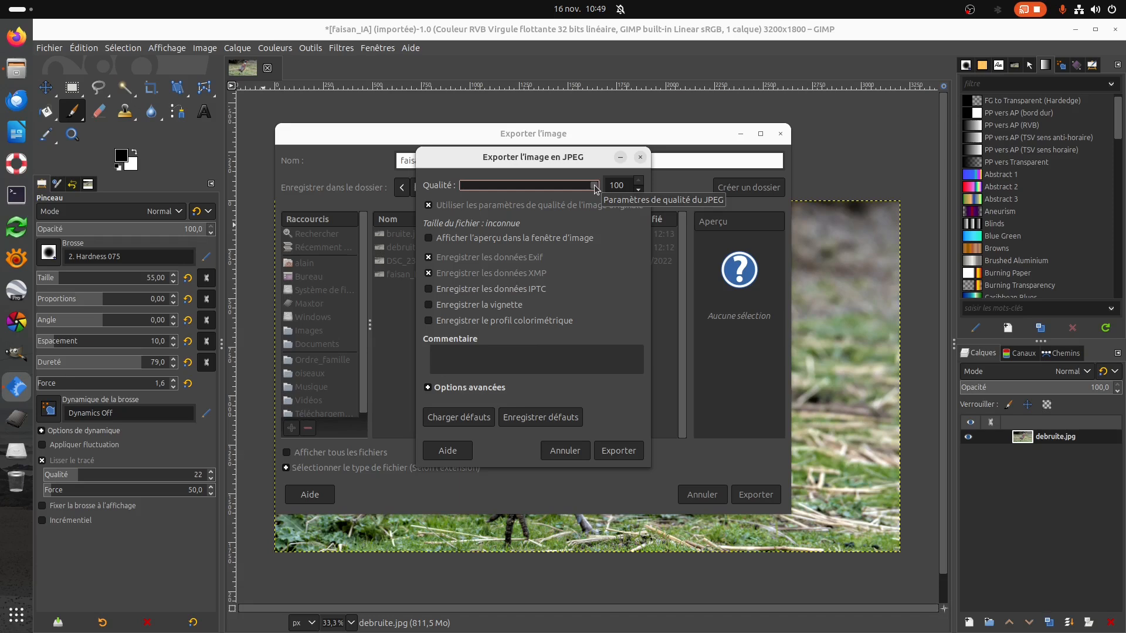
click(640, 191)
click(639, 192)
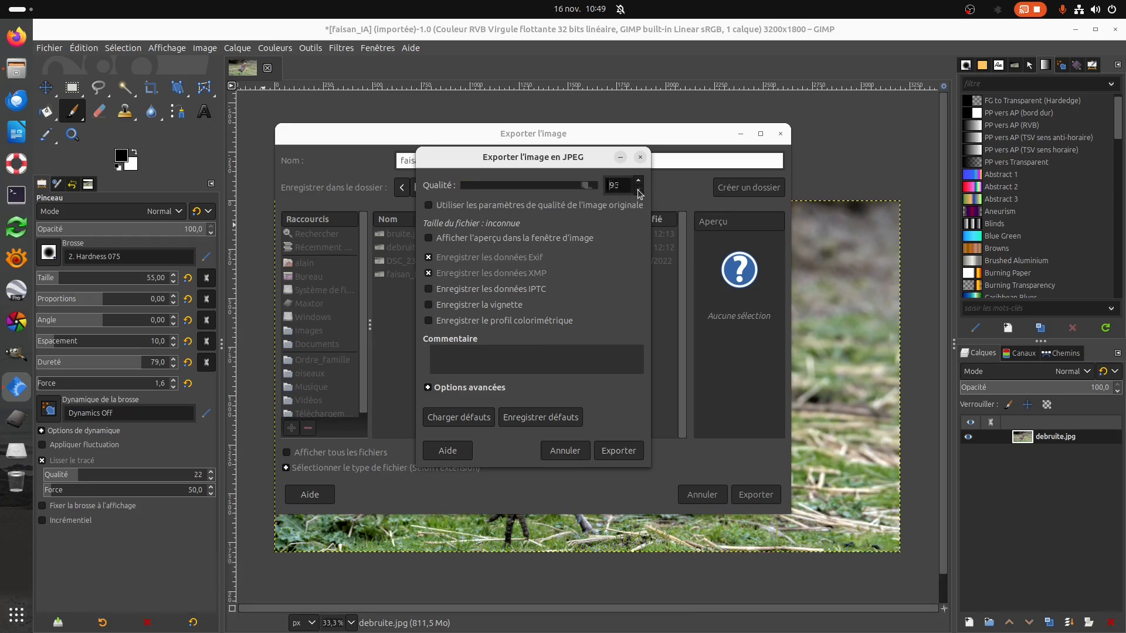
click(615, 452)
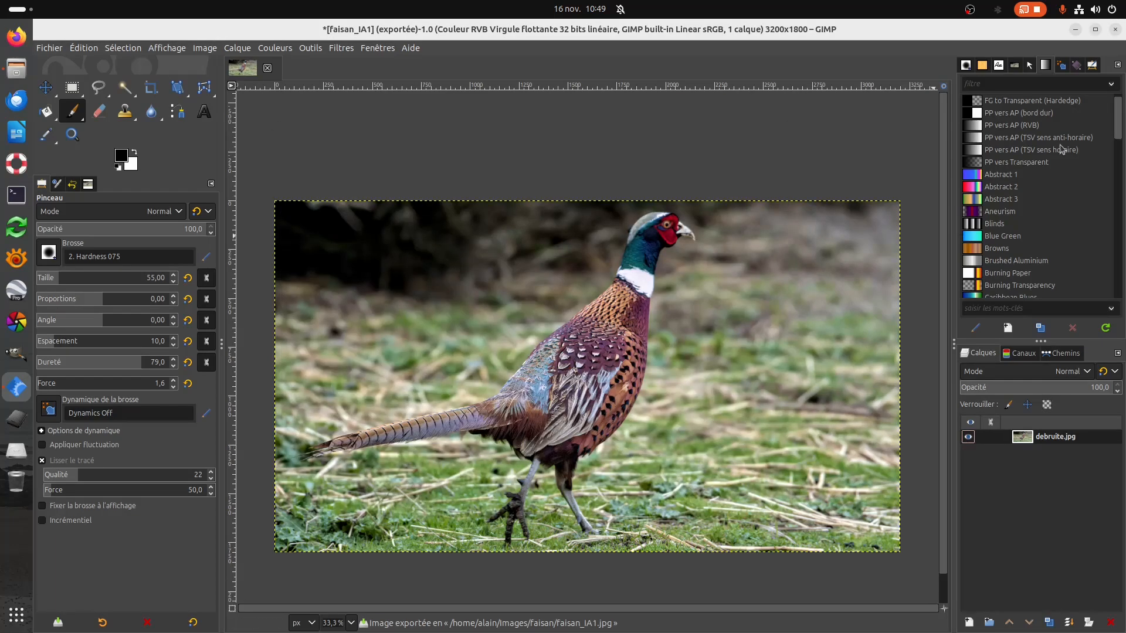
Quit GIMP discarding the unsaved changes, and open faisan_IA1.jpg from the faisan folder in a maximized image viewer.
click(1116, 29)
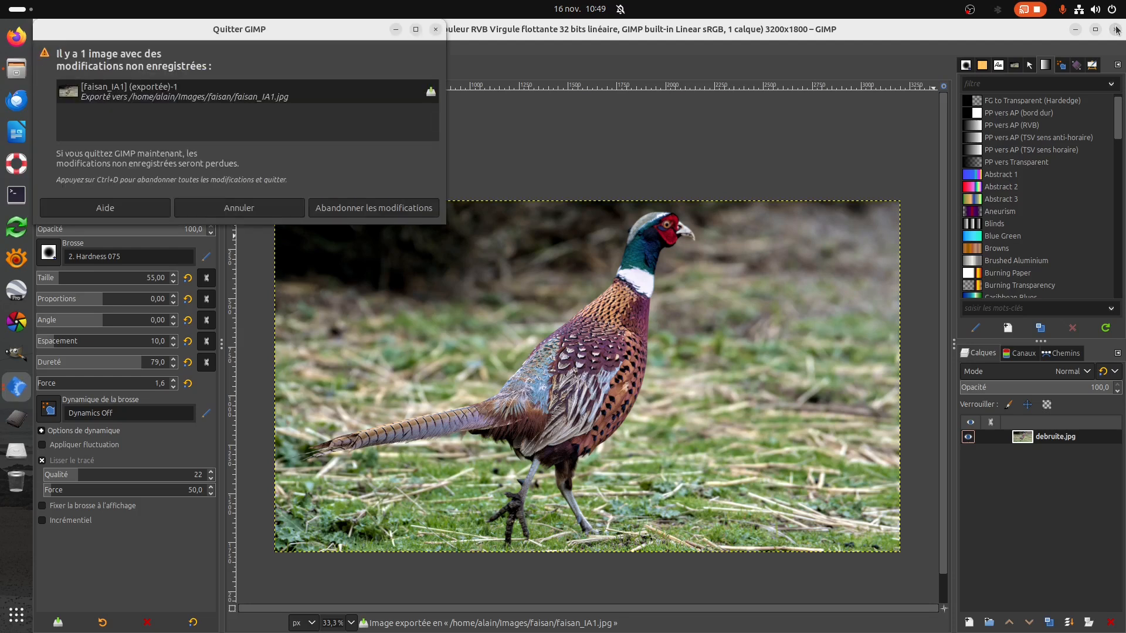
click(410, 207)
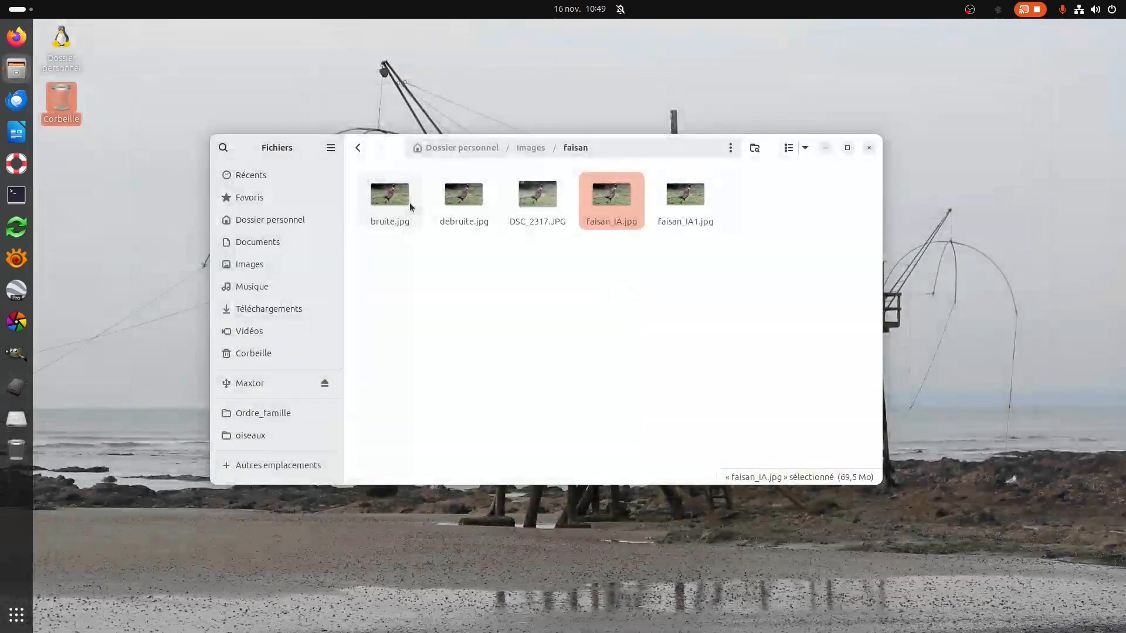
click(697, 200)
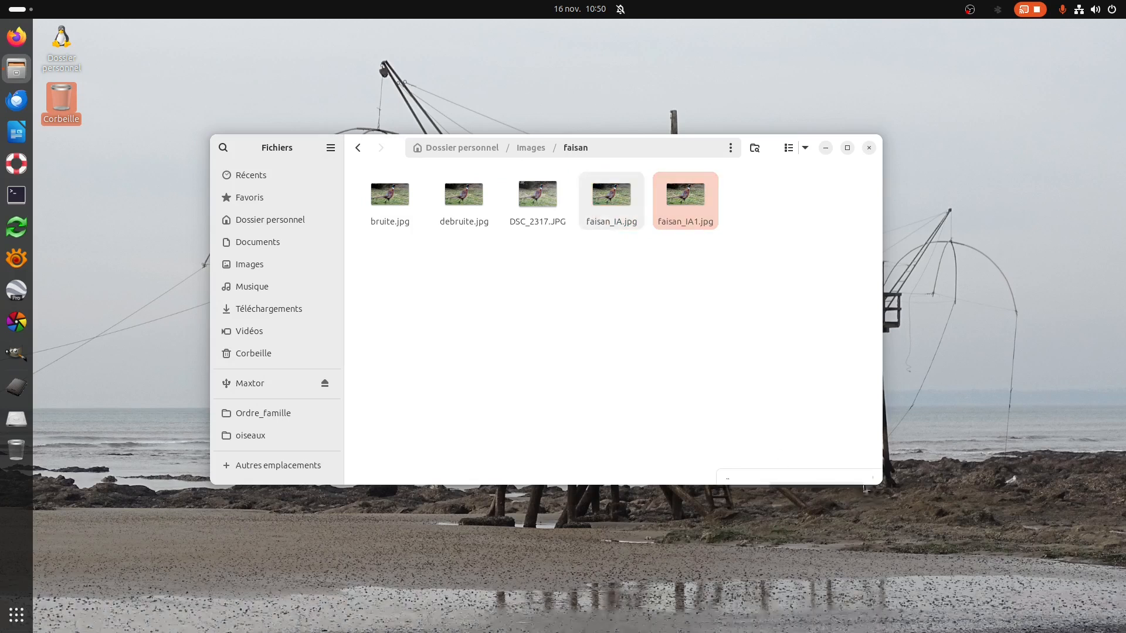
double_click(702, 228)
double_click(549, 34)
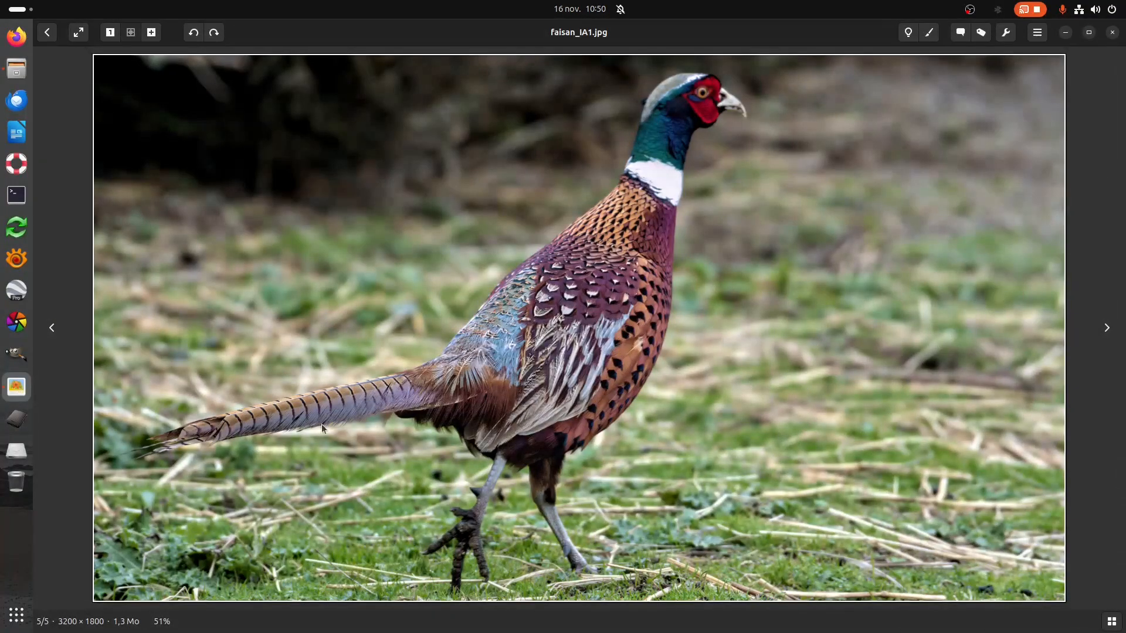
Examine the exported pheasant's tail, back feathers and neck up close, and the image zoomed back out.
scroll(194, 415, up, 5)
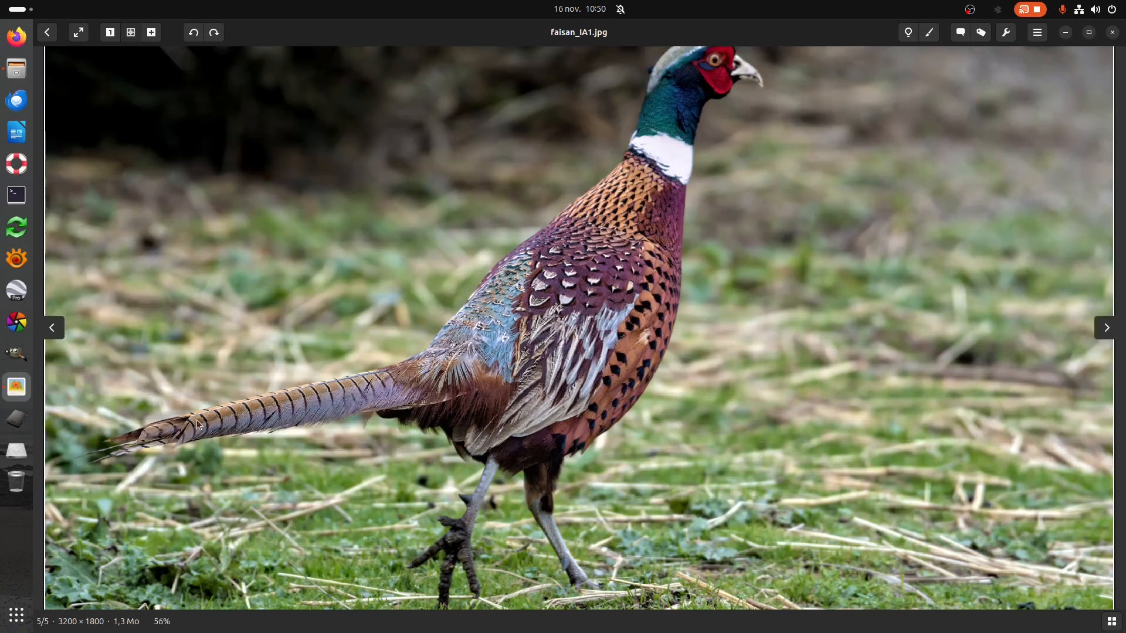
scroll(210, 421, up, 5)
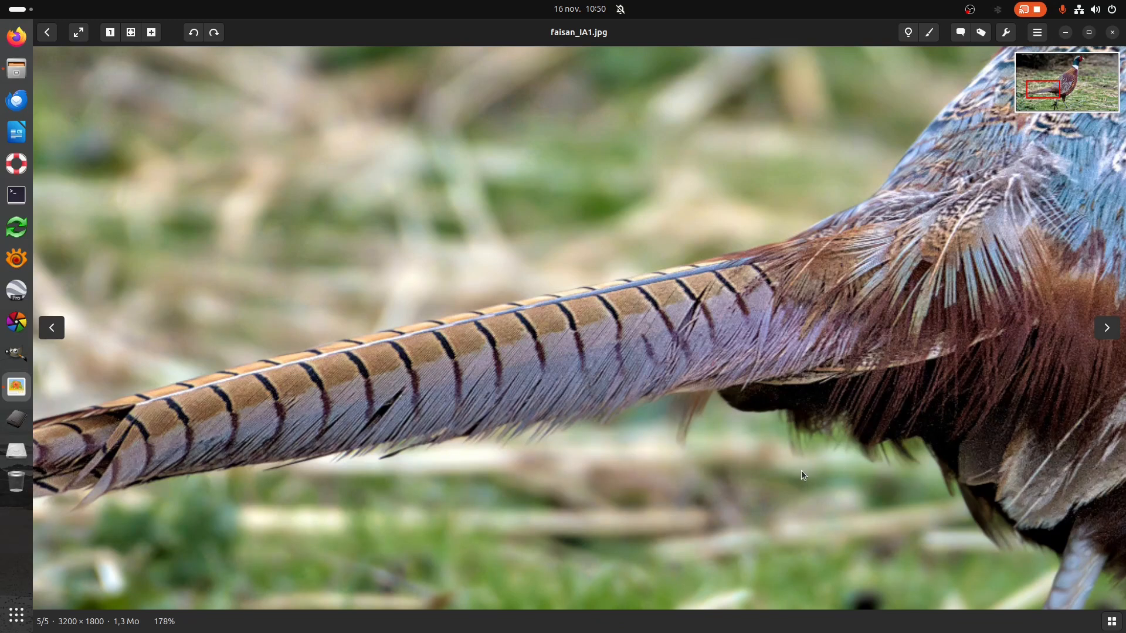
drag(908, 403, 562, 563)
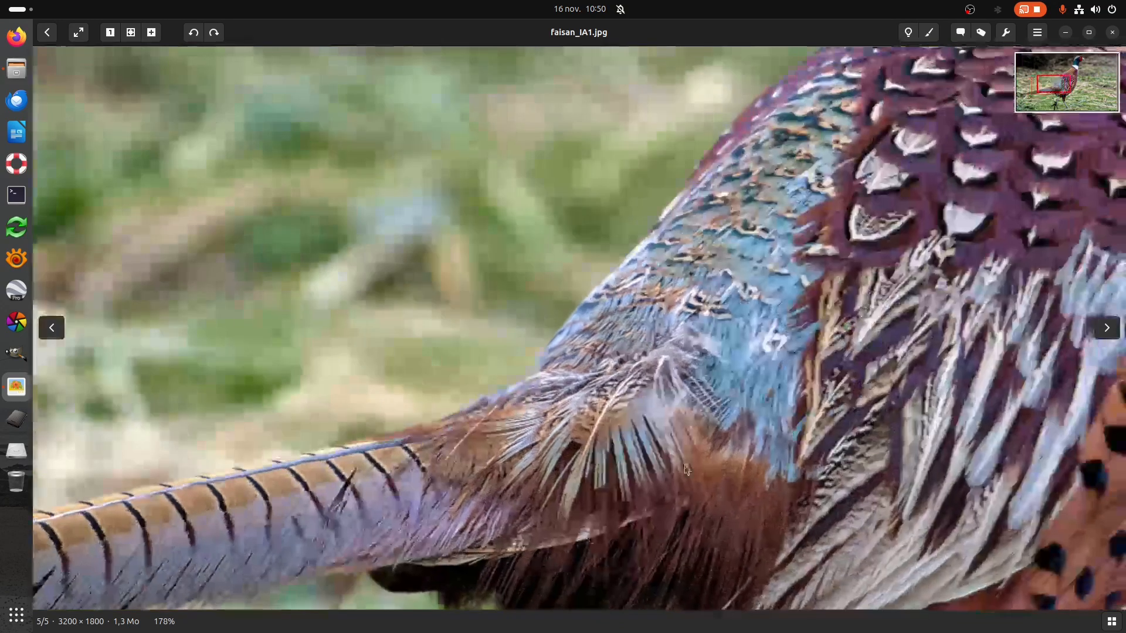
drag(906, 372, 612, 511)
drag(755, 309, 604, 469)
drag(728, 336, 614, 513)
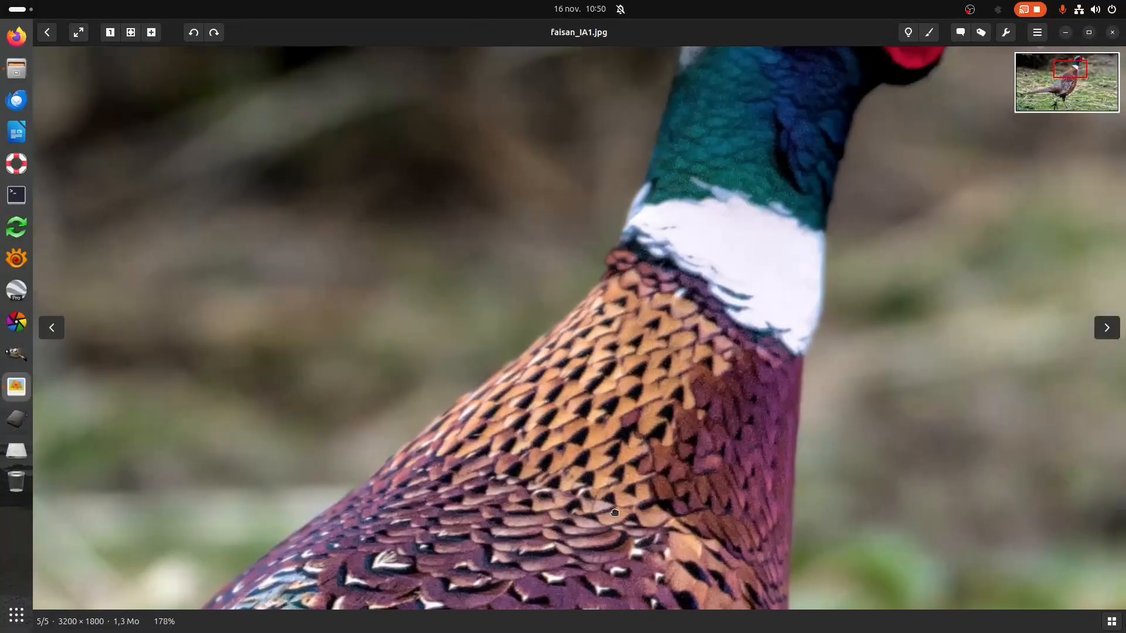
scroll(639, 406, down, 5)
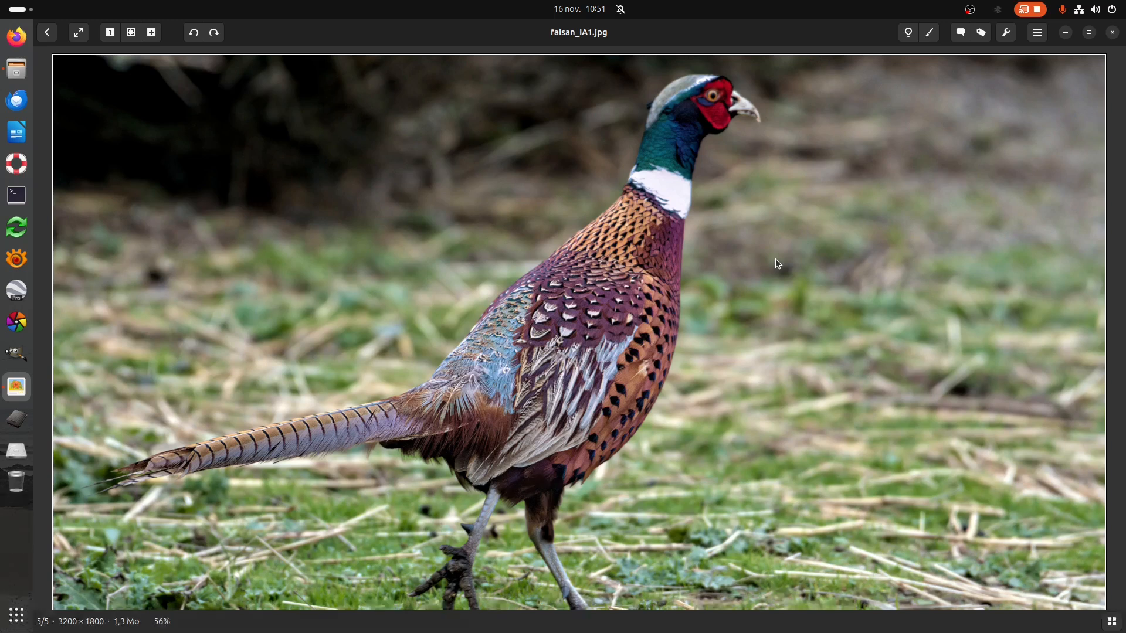
click(970, 9)
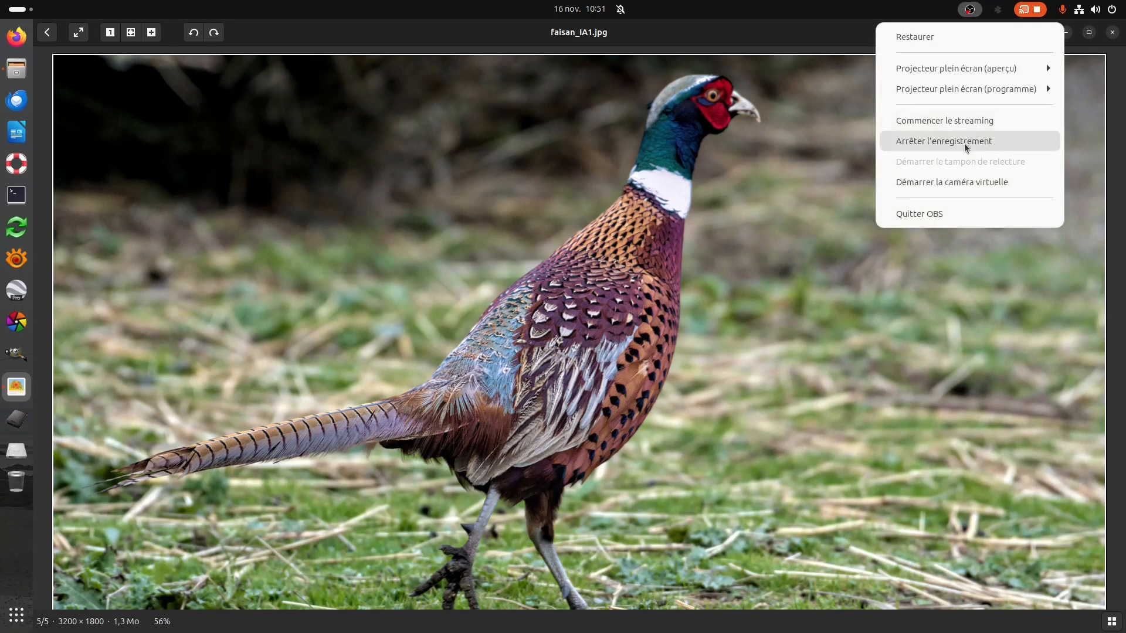